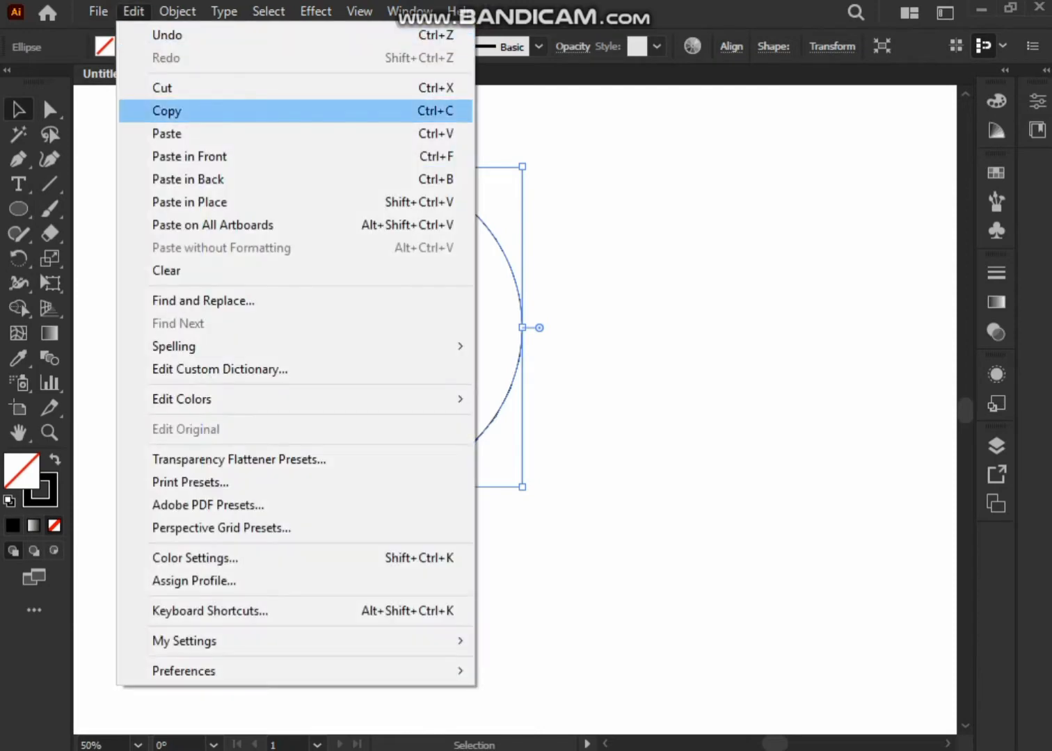
Copy and paste the circle in place, then scale the copy down about its centre to form a concentric inner circle.
click(165, 111)
click(133, 11)
click(165, 134)
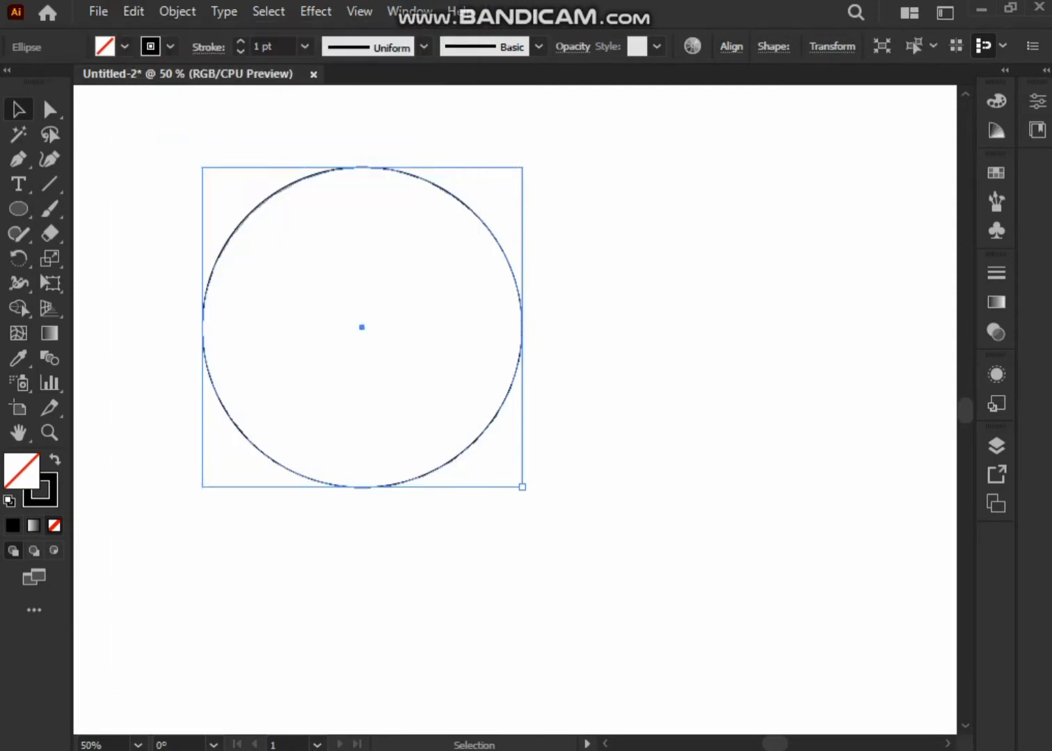
drag(522, 487, 495, 459)
Duplicate both concentric circles horizontally to the right so the copy's outer edge passes through the first ring's centre.
drag(576, 557, 180, 139)
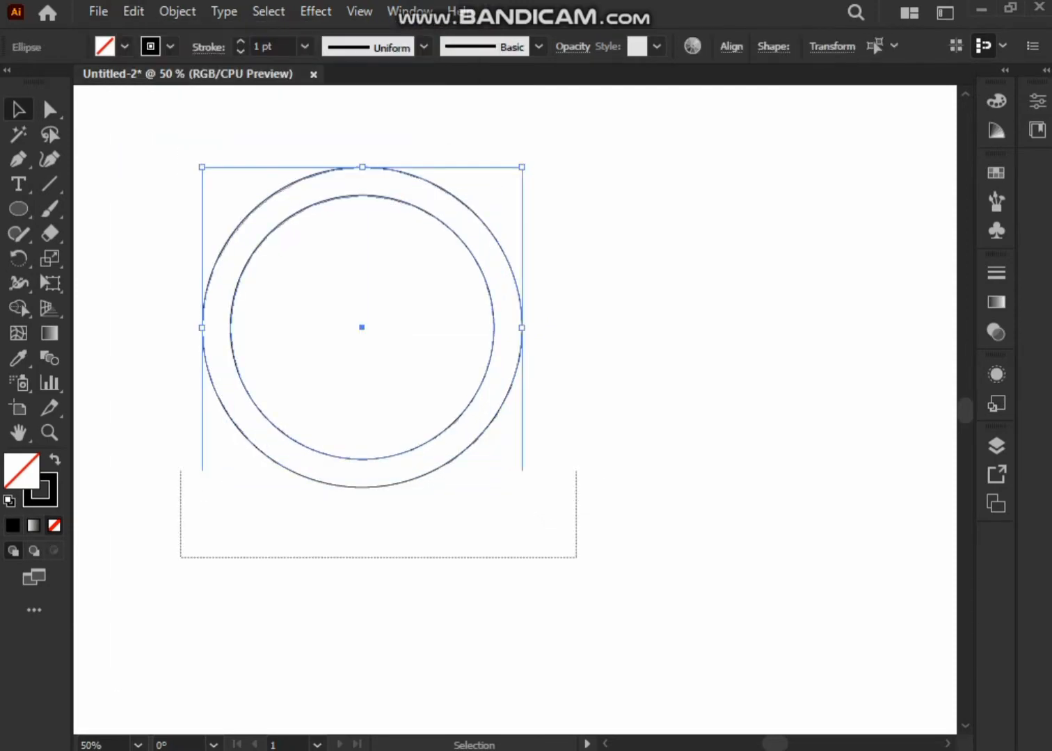
click(133, 11)
click(164, 110)
drag(362, 328, 502, 375)
click(167, 202)
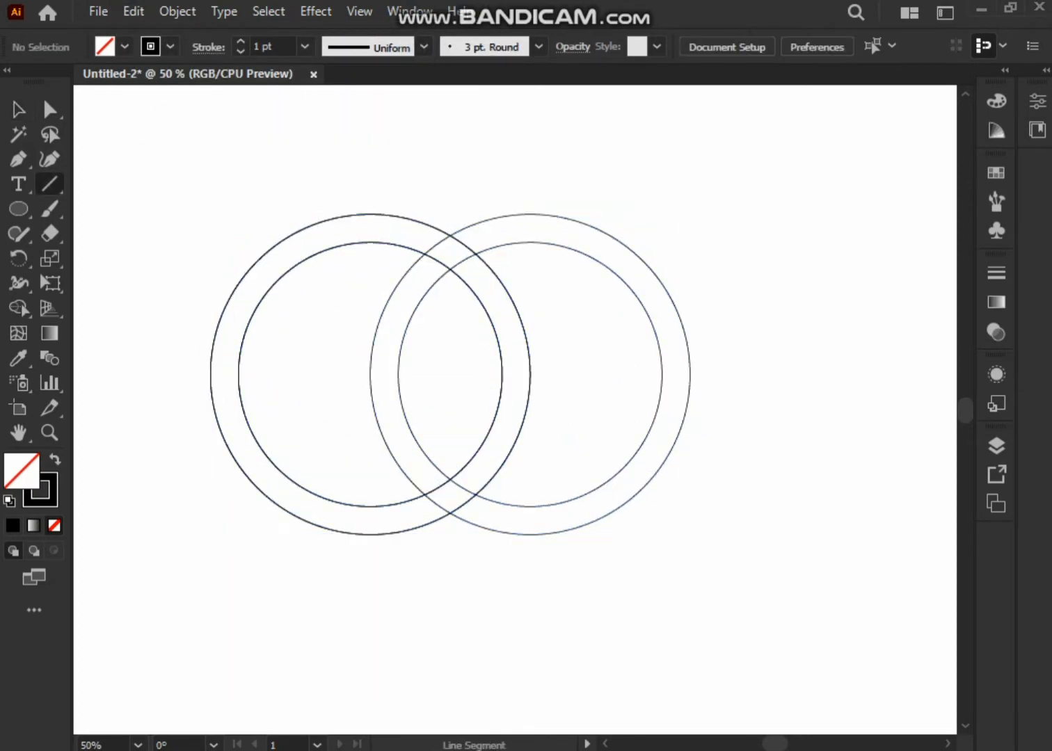
Draw a horizontal line across the upper part of both rings and duplicate it straight down across their lower part.
drag(151, 291, 706, 287)
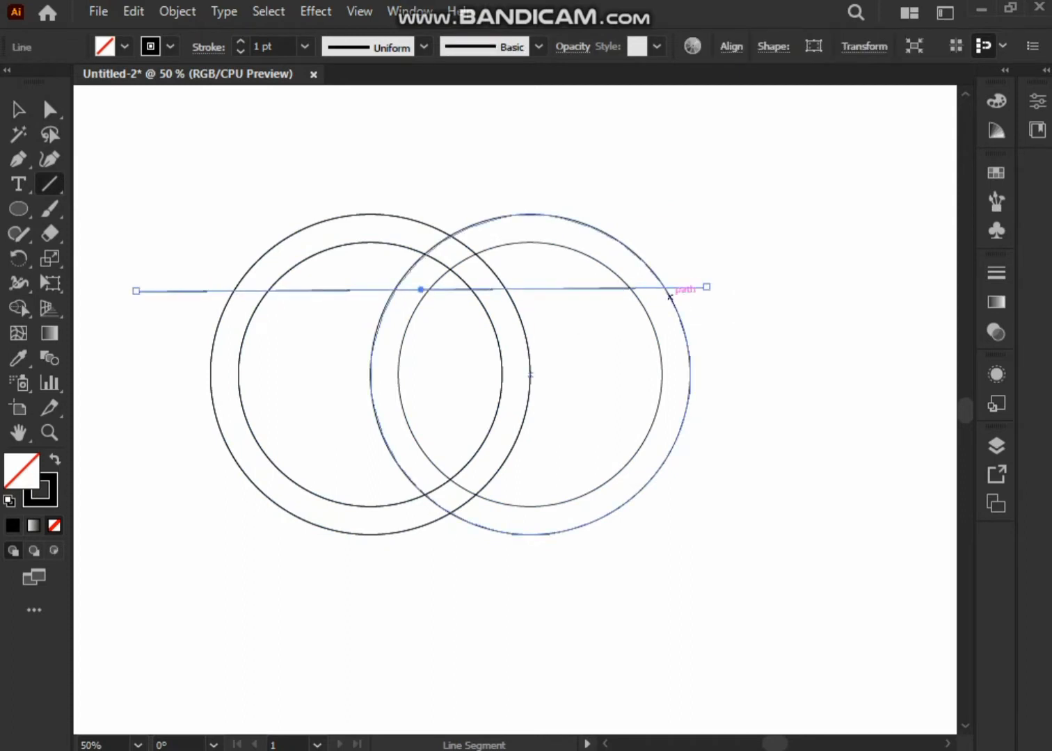
key(ctrl+z)
drag(541, 286, 713, 286)
key(Down)
key(Down)
key(Down)
key(Down)
key(Down)
key(Down)
key(Down)
key(Down)
key(Down)
key(Down)
key(Down)
key(Down)
key(Down)
key(Down)
key(Down)
key(Down)
key(Down)
key(Down)
key(Down)
key(Down)
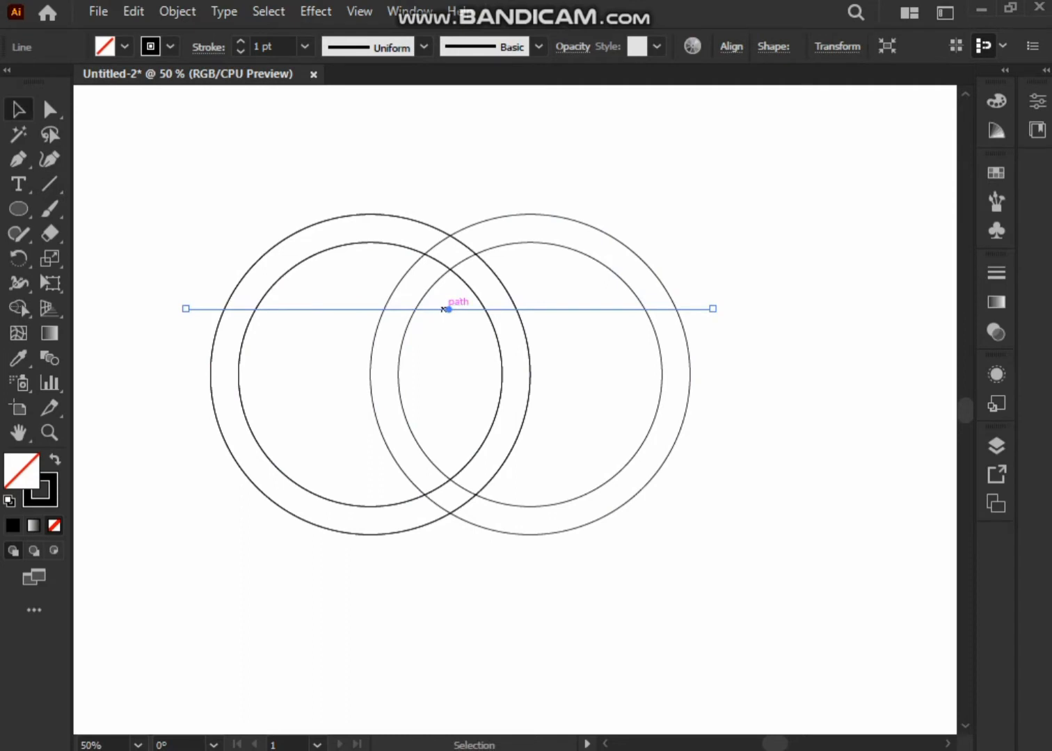
drag(448, 309, 449, 436)
key(ctrl+shift+a)
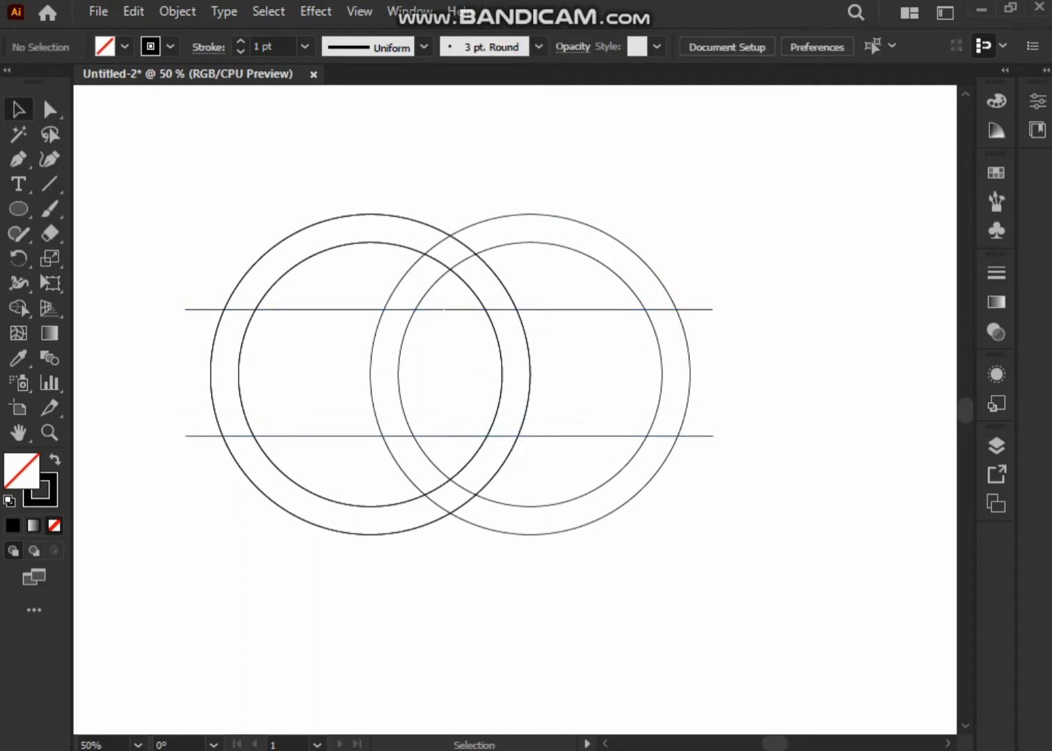
Scale down all the rings and lines proportionally and move them towards the middle of the artboard.
drag(188, 169, 651, 539)
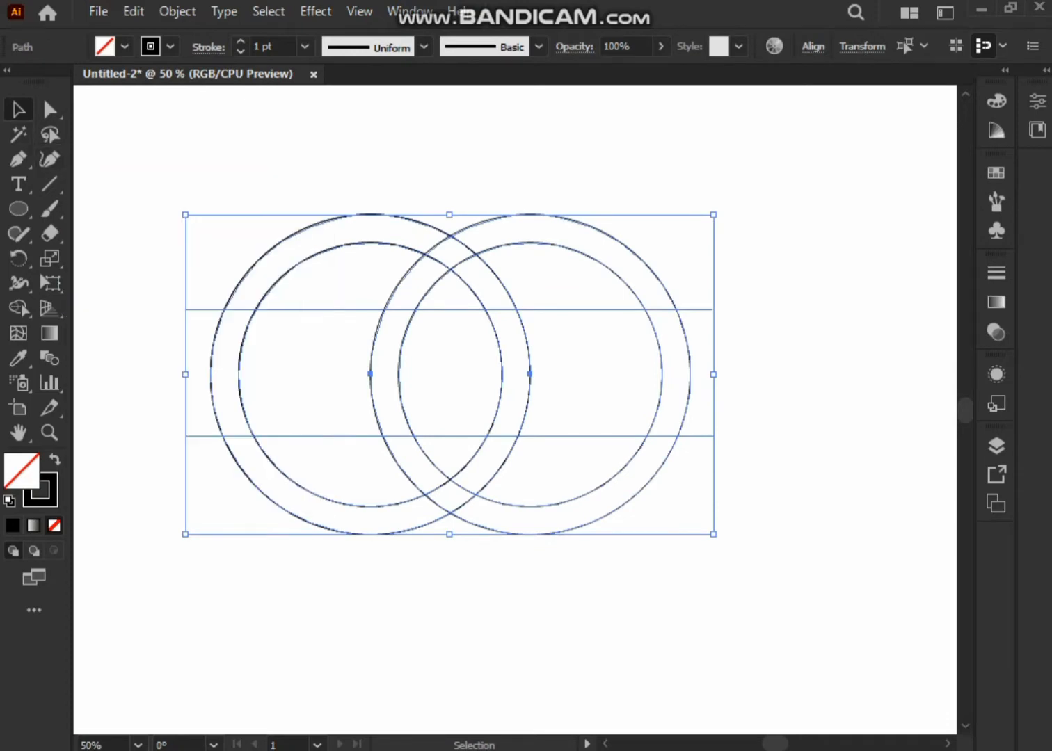
drag(714, 535, 596, 464)
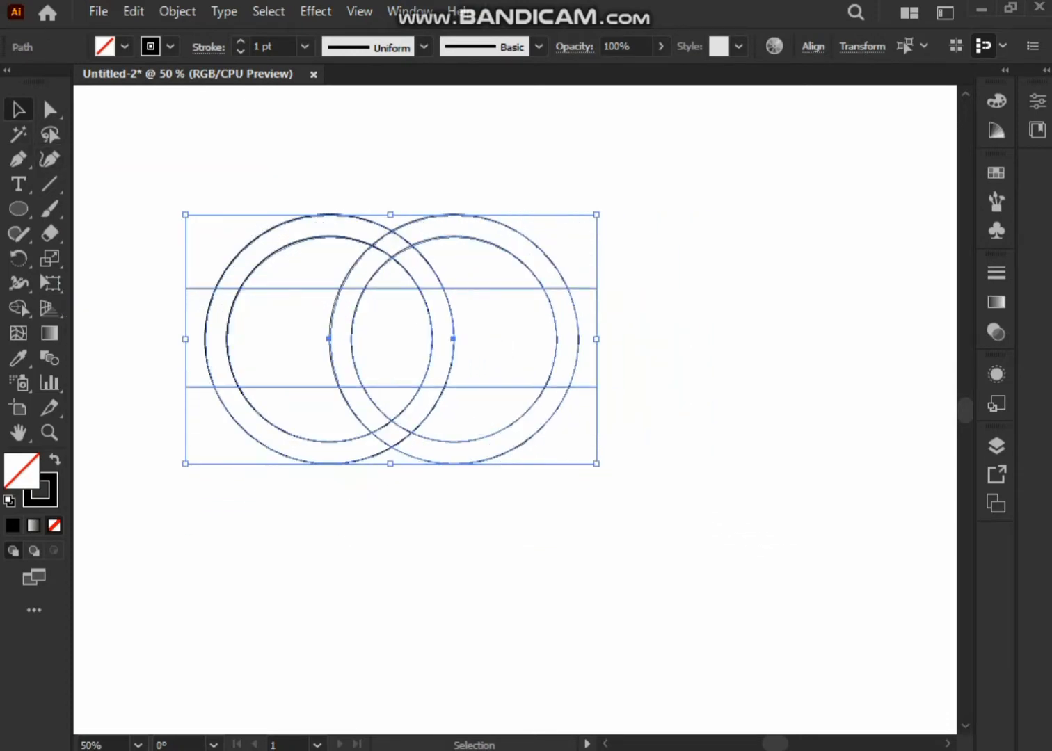
drag(382, 289, 457, 310)
Use Shape Builder with a black fill to build the upper, lower and overlapping inner ring segments, leaving the outer sides between the lines unfilled.
key(shift+m)
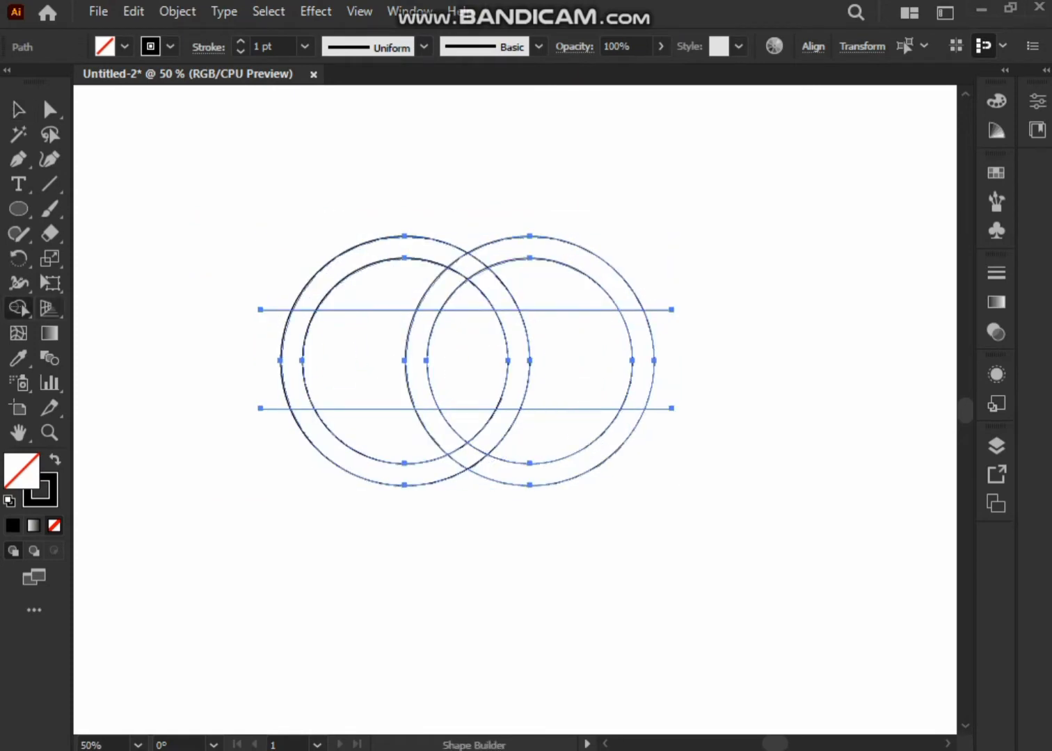
click(124, 46)
click(54, 82)
click(279, 209)
click(351, 262)
click(347, 456)
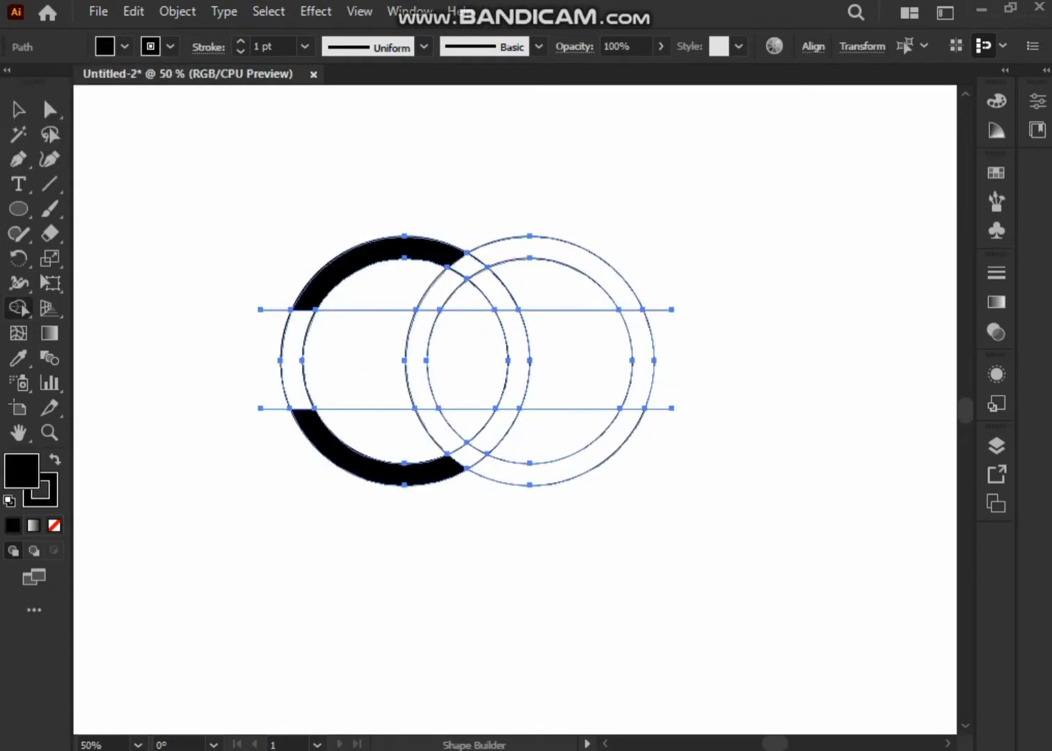
click(588, 262)
click(556, 469)
mouse_move(495, 254)
mouse_down()
mouse_move(437, 285)
mouse_move(421, 396)
mouse_move(484, 465)
mouse_up()
mouse_move(483, 444)
mouse_down()
mouse_move(508, 361)
mouse_move(480, 285)
mouse_up()
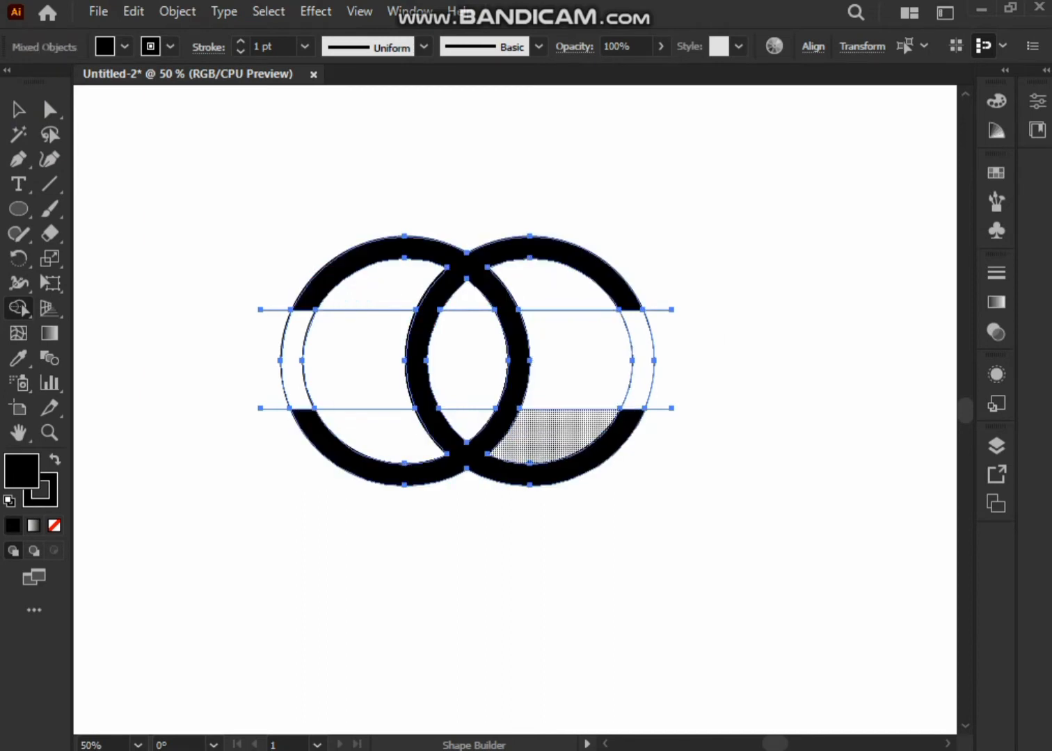
Remove the outer side segments, the enclosed regions and the leftover lines with Shape Builder, leaving two interlocking C shapes.
drag(269, 296, 270, 413)
drag(254, 377, 338, 386)
drag(369, 291, 368, 423)
drag(467, 303, 468, 426)
drag(579, 296, 561, 426)
drag(655, 301, 670, 415)
click(19, 110)
click(184, 202)
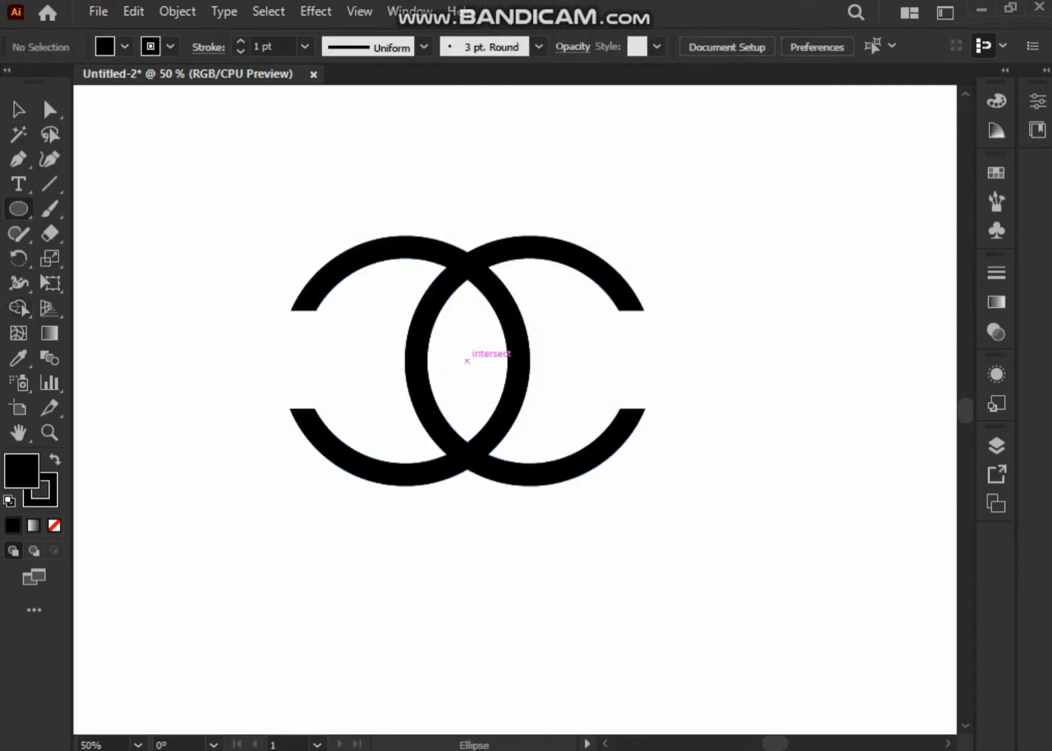
Draw an unfilled circle from the centre around the interlocking C shapes and add a slightly larger concentric copy.
drag(467, 361, 659, 513)
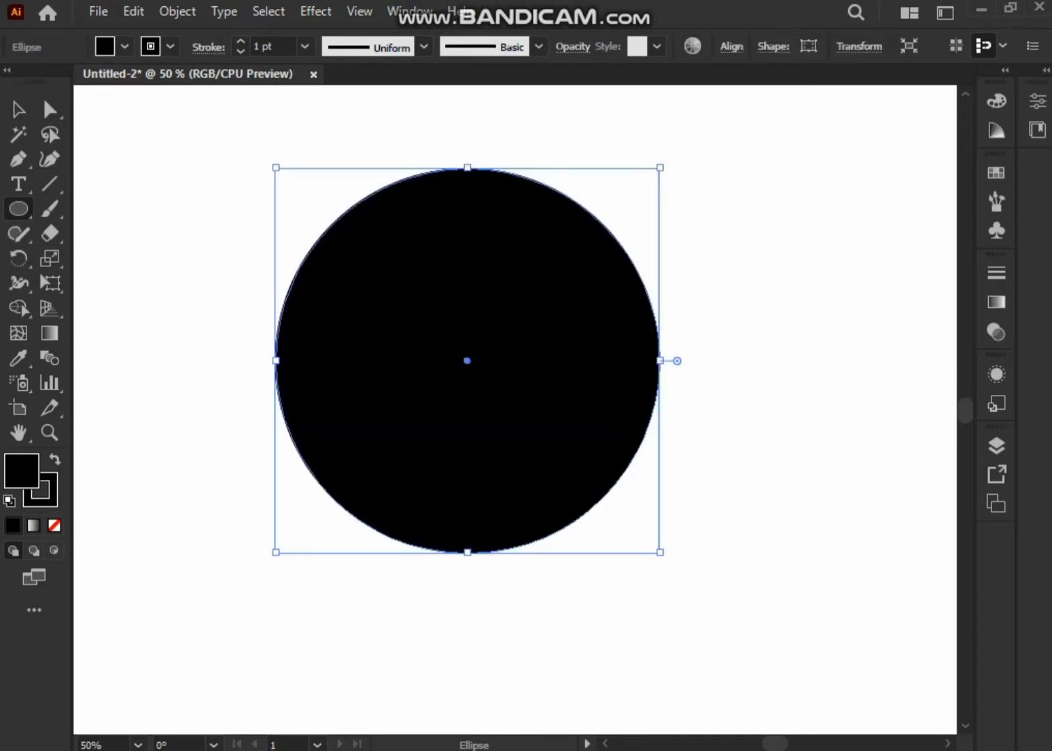
key(slash)
click(134, 11)
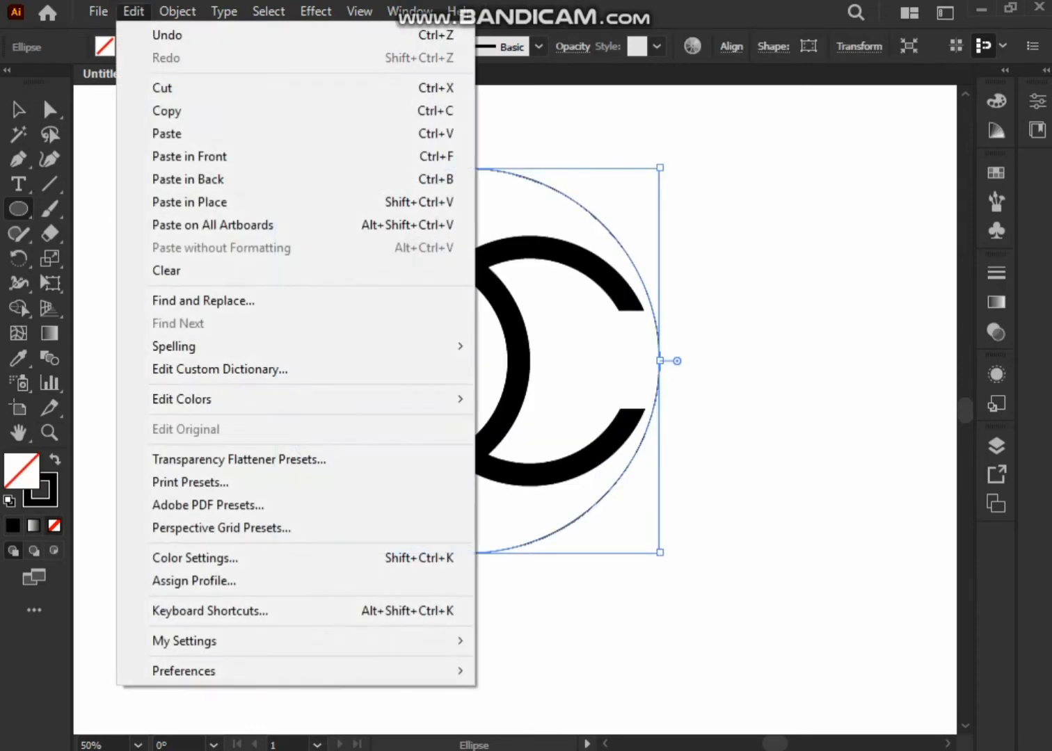
click(160, 110)
click(134, 11)
click(189, 156)
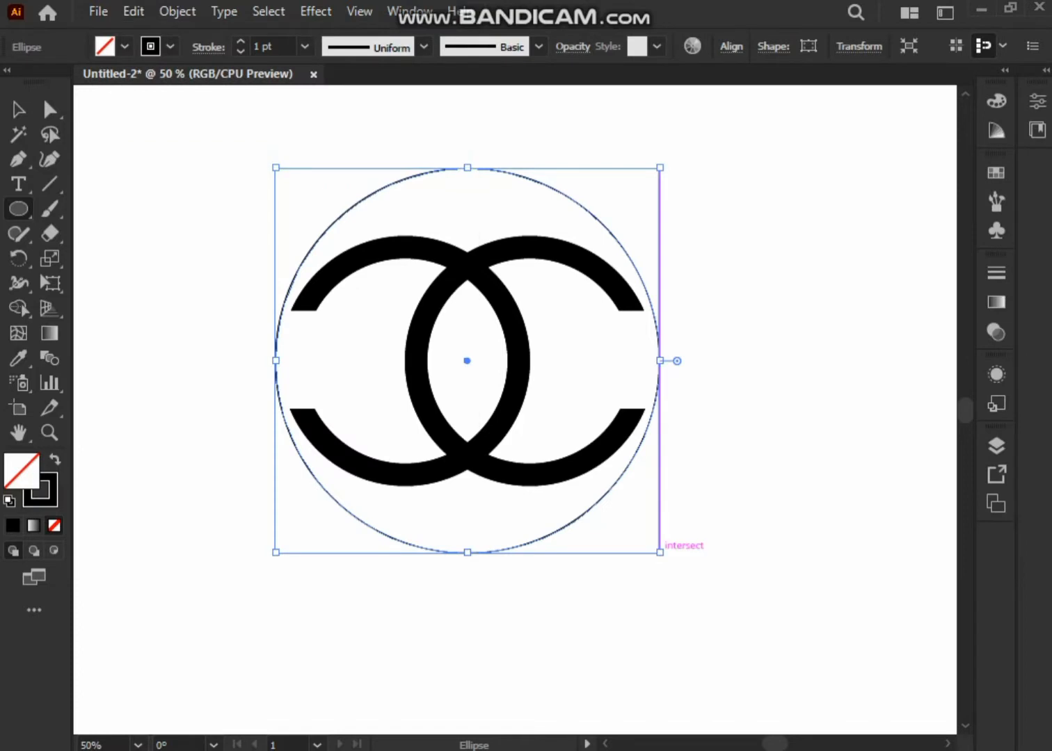
drag(659, 552, 670, 563)
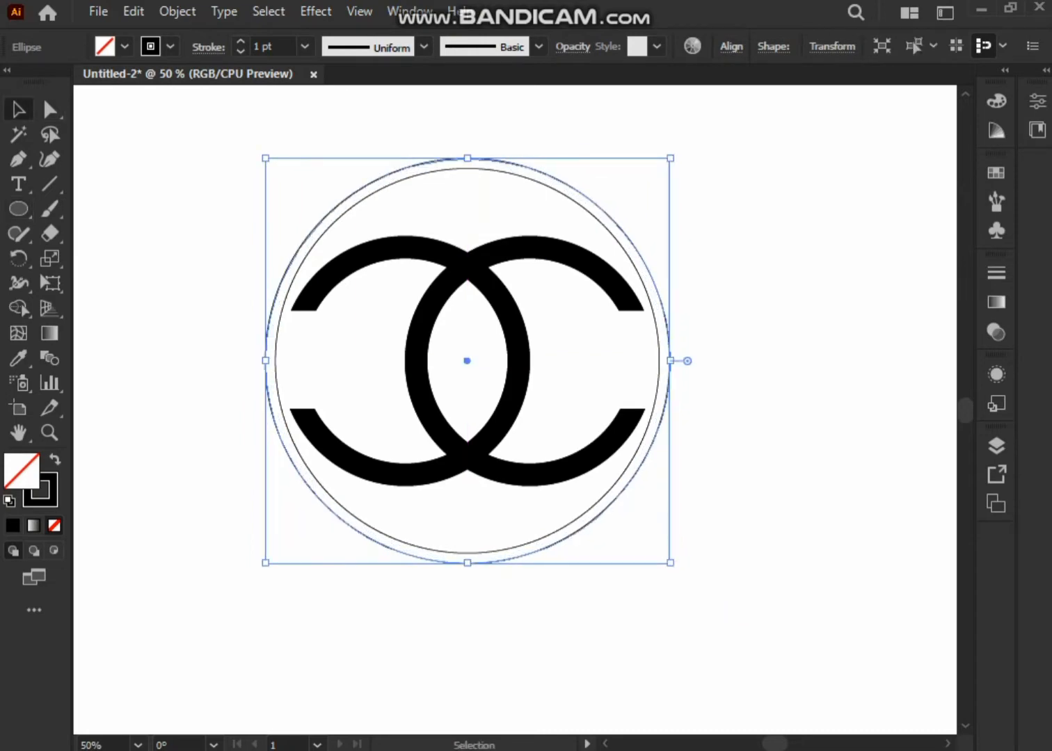
Set the inner circle's stroke to 11 pt and shrink the outer circle to sit just outside it.
click(384, 185)
scroll(268, 46, up, 12)
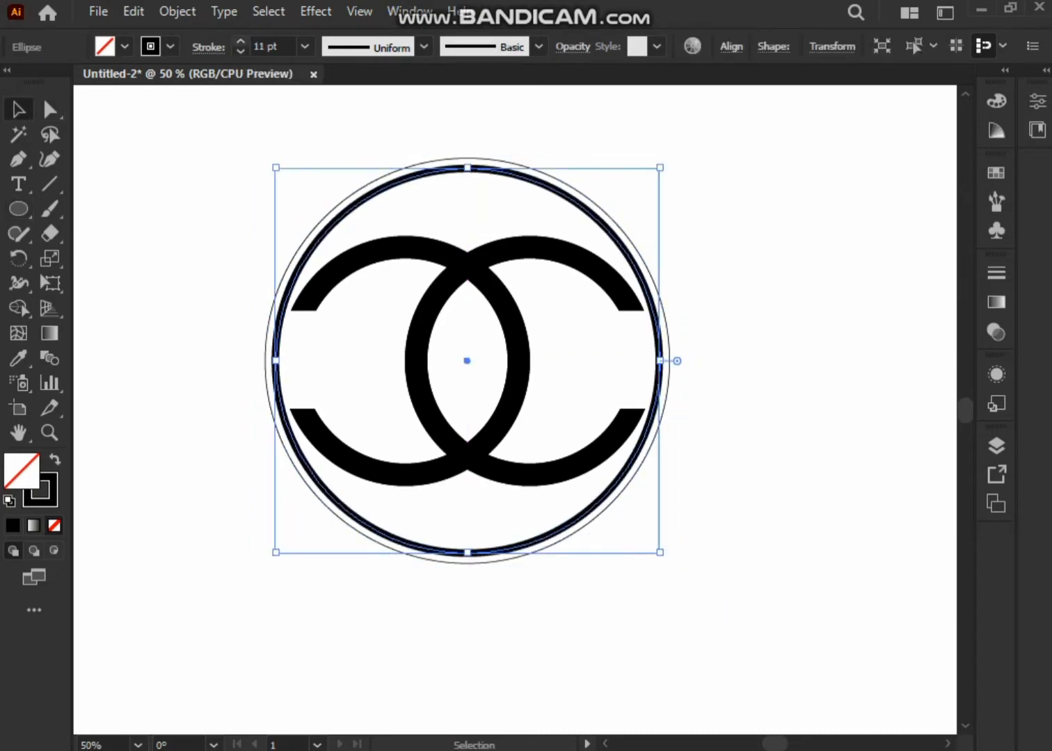
click(208, 153)
click(667, 399)
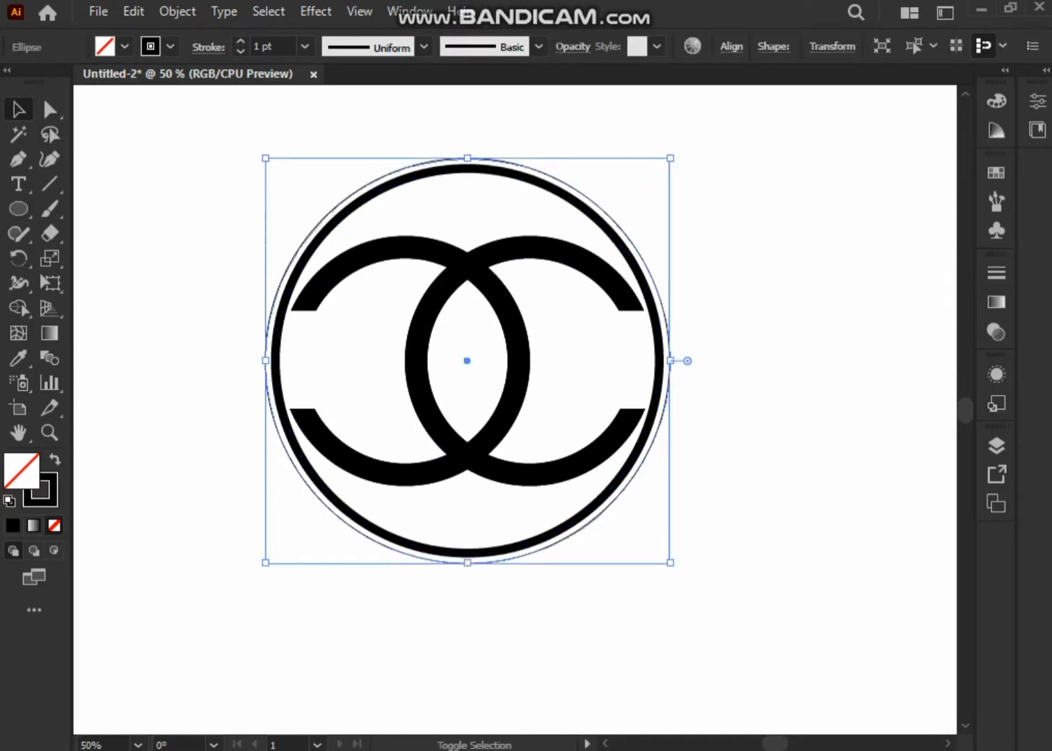
drag(670, 563, 672, 560)
click(731, 536)
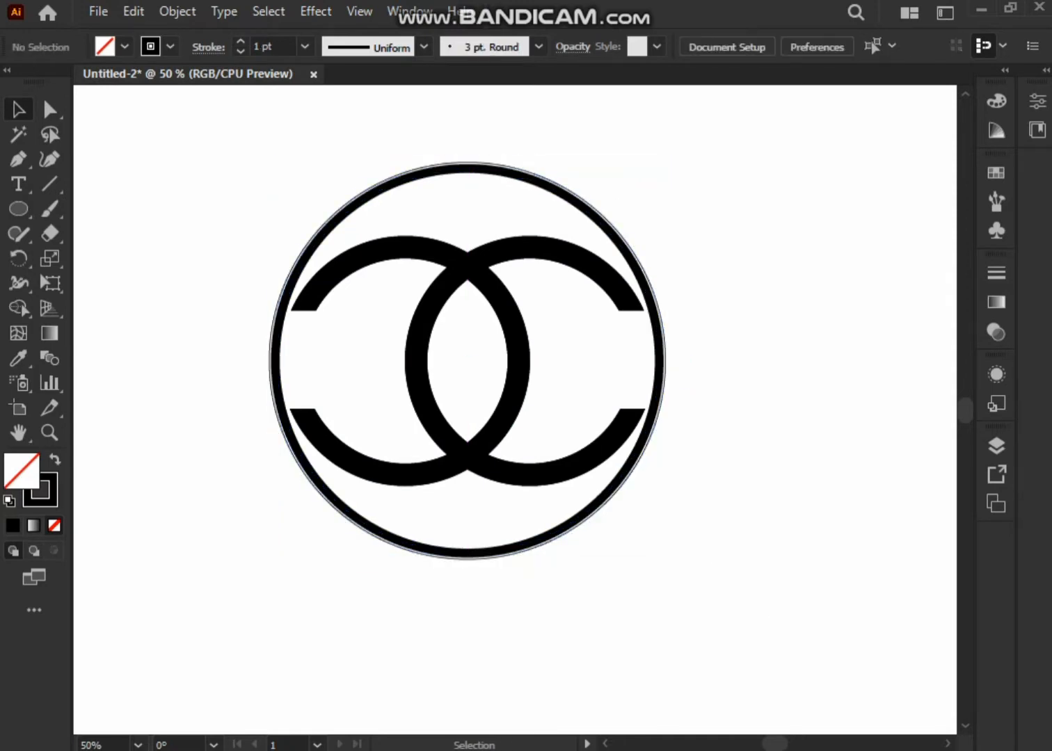
scroll(574, 383, up, 2)
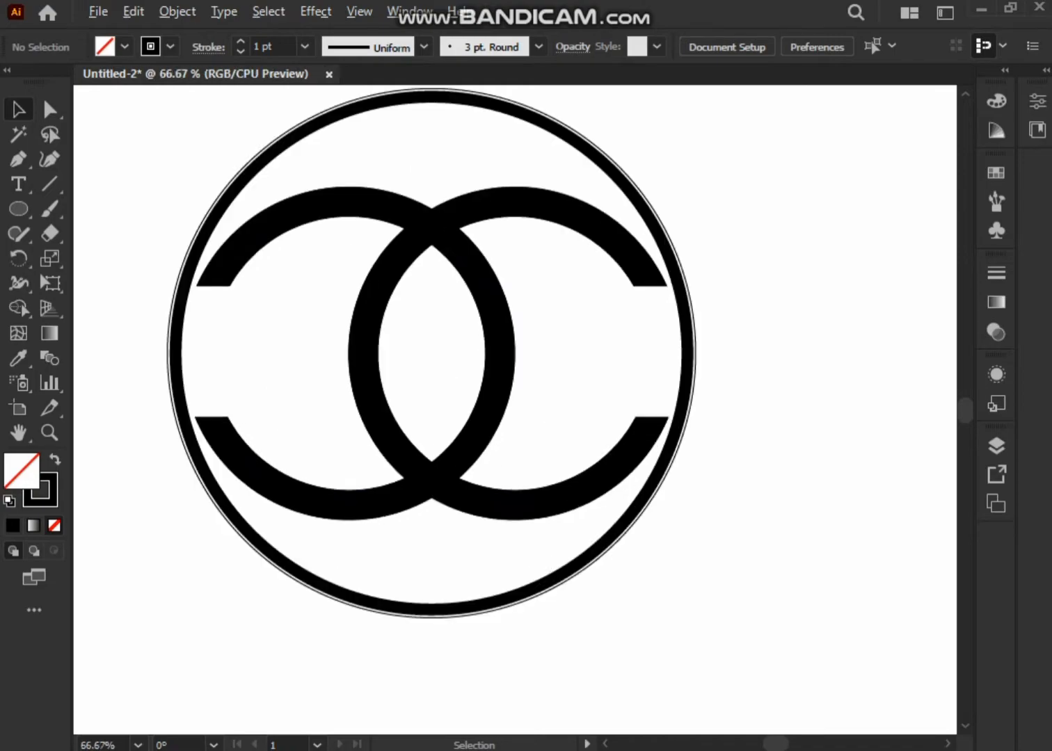
drag(574, 383, 738, 369)
scroll(632, 491, down, 2)
drag(651, 484, 585, 437)
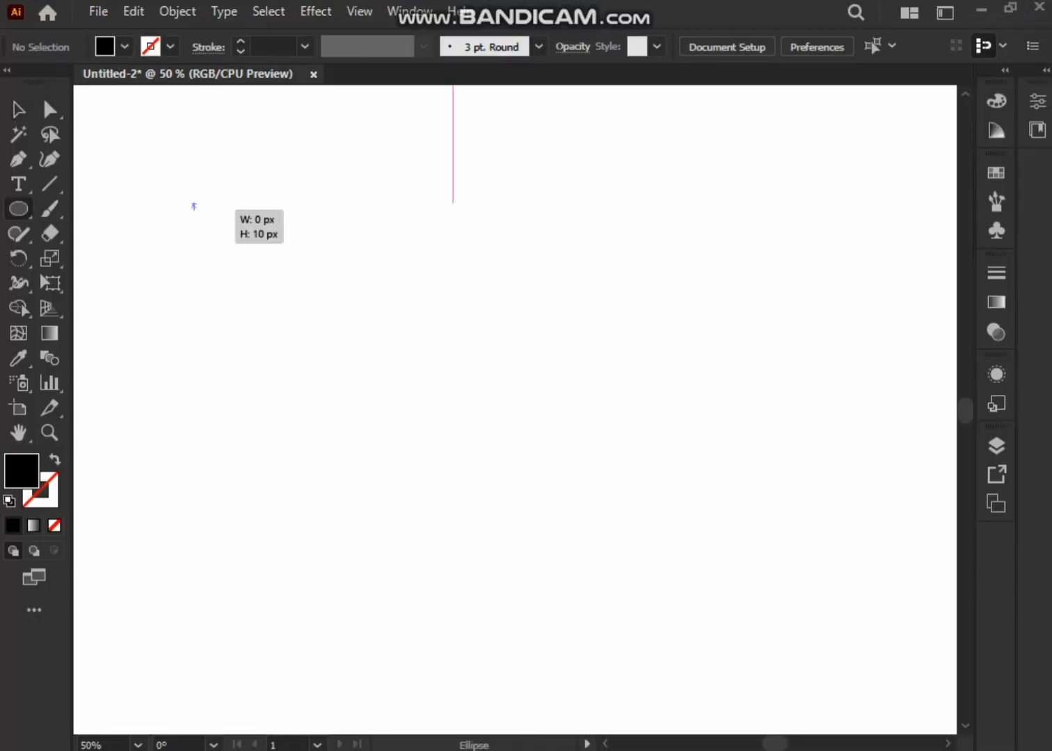
Draw a black-outlined circle without fill and add a smaller concentric copy inside it.
drag(193, 207, 534, 542)
key(shift+x)
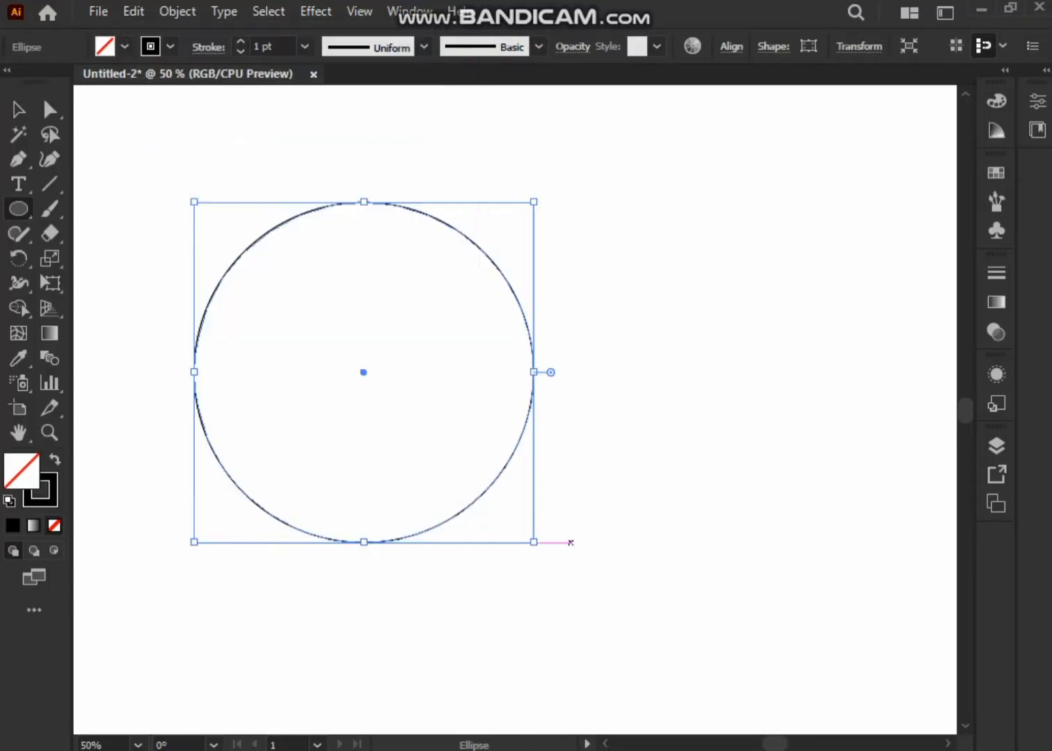
drag(363, 372, 418, 417)
key(v)
Duplicate the ring's two circles and shift the copy right by half the ring's width so the rings overlap.
click(133, 12)
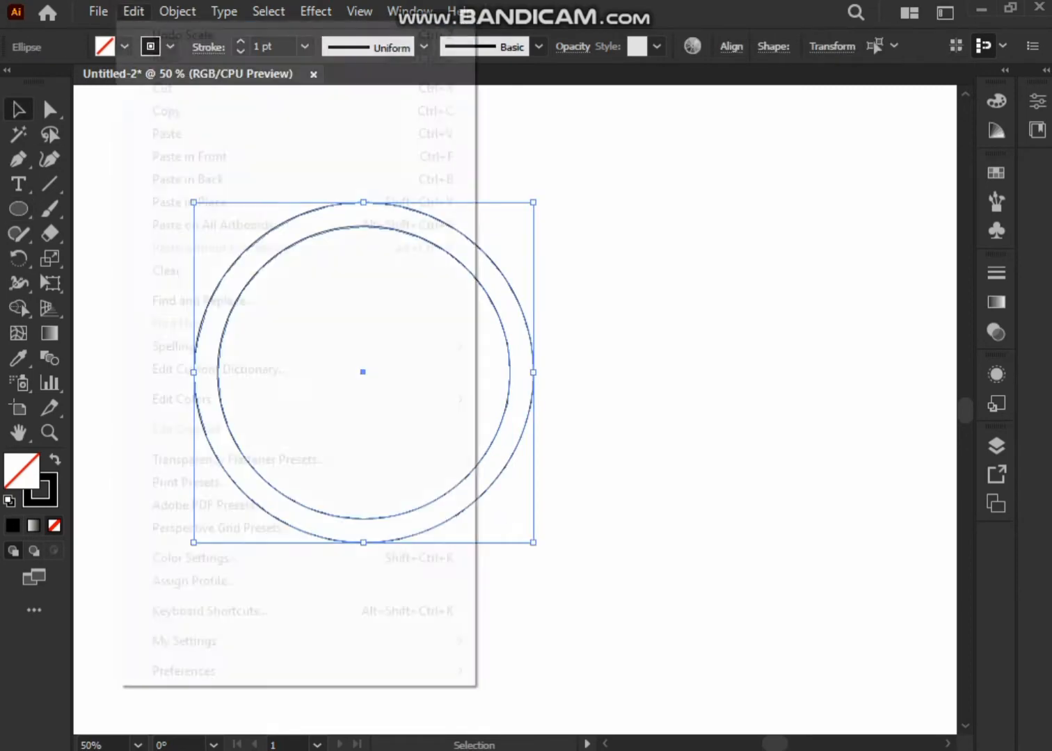
click(364, 372)
drag(363, 372, 534, 372)
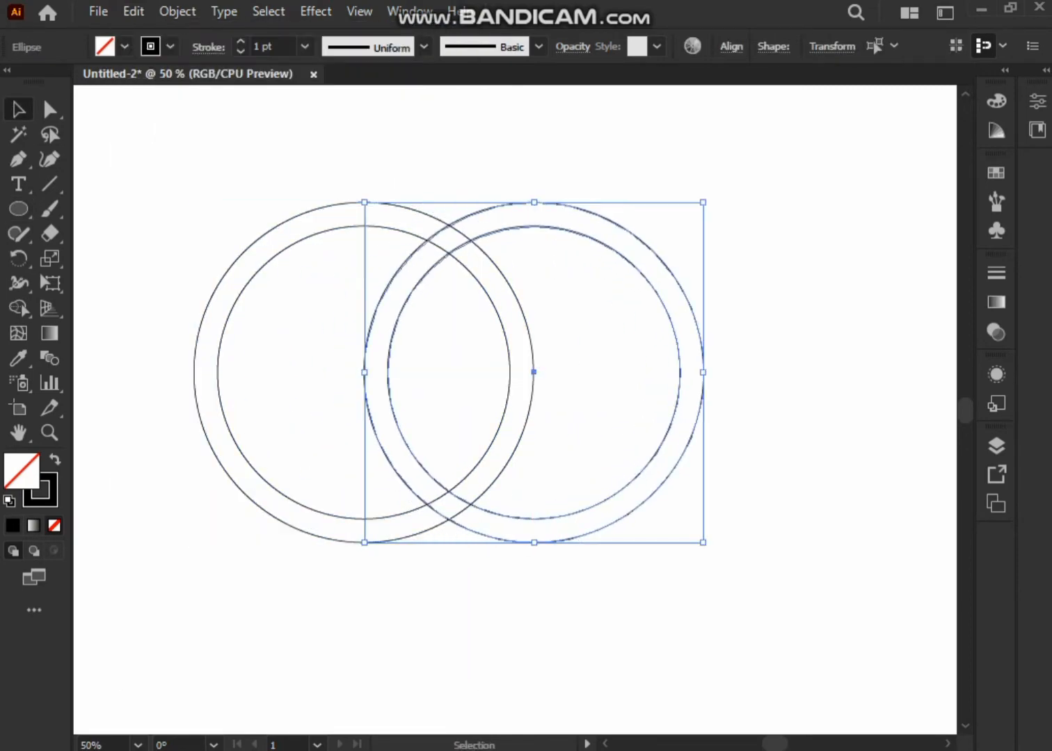
click(166, 229)
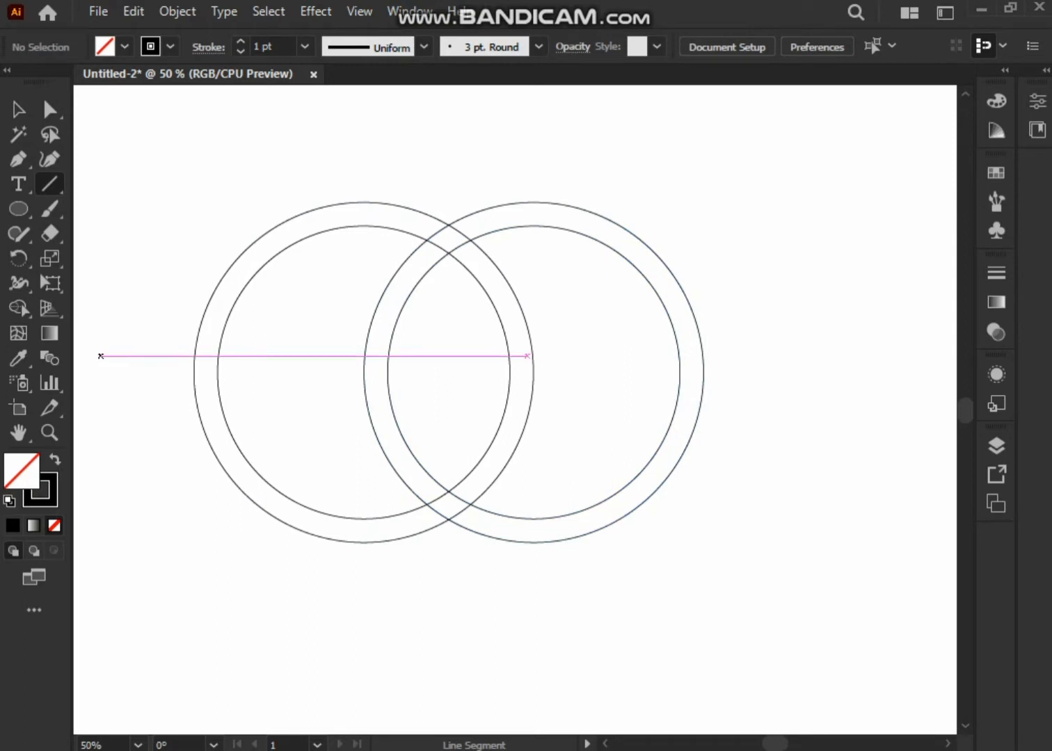
Draw a horizontal line across both overlapping rings and nudge it to slightly above their centre.
drag(170, 362, 790, 353)
key(Up)
key(Up)
key(Up)
key(Up)
key(Up)
key(Up)
key(Up)
key(Up)
key(Up)
key(Up)
key(Up)
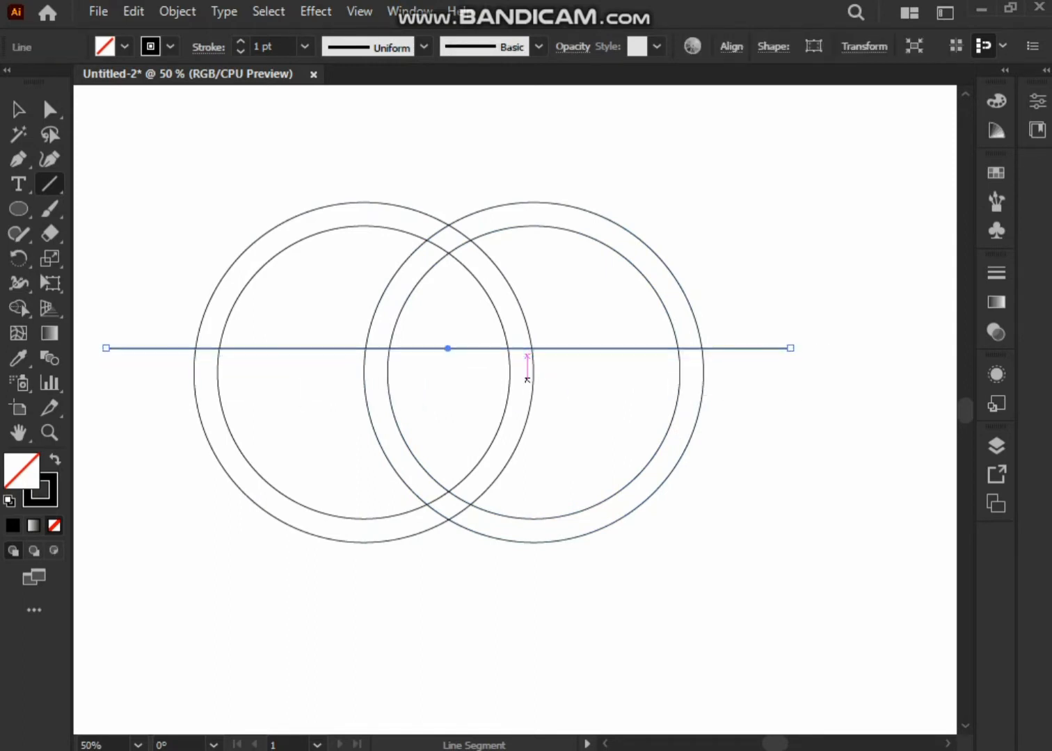
click(452, 396)
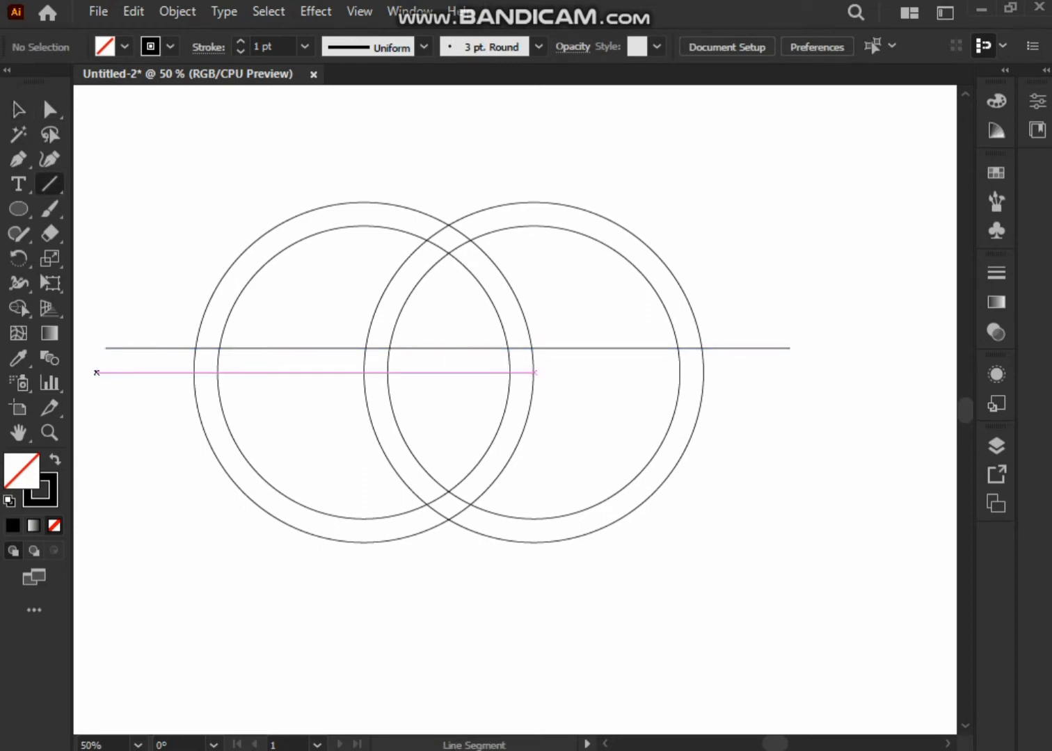
Draw a second horizontal line just below the rings' centre and nudge it down to their lower part.
drag(355, 384, 791, 380)
key(v)
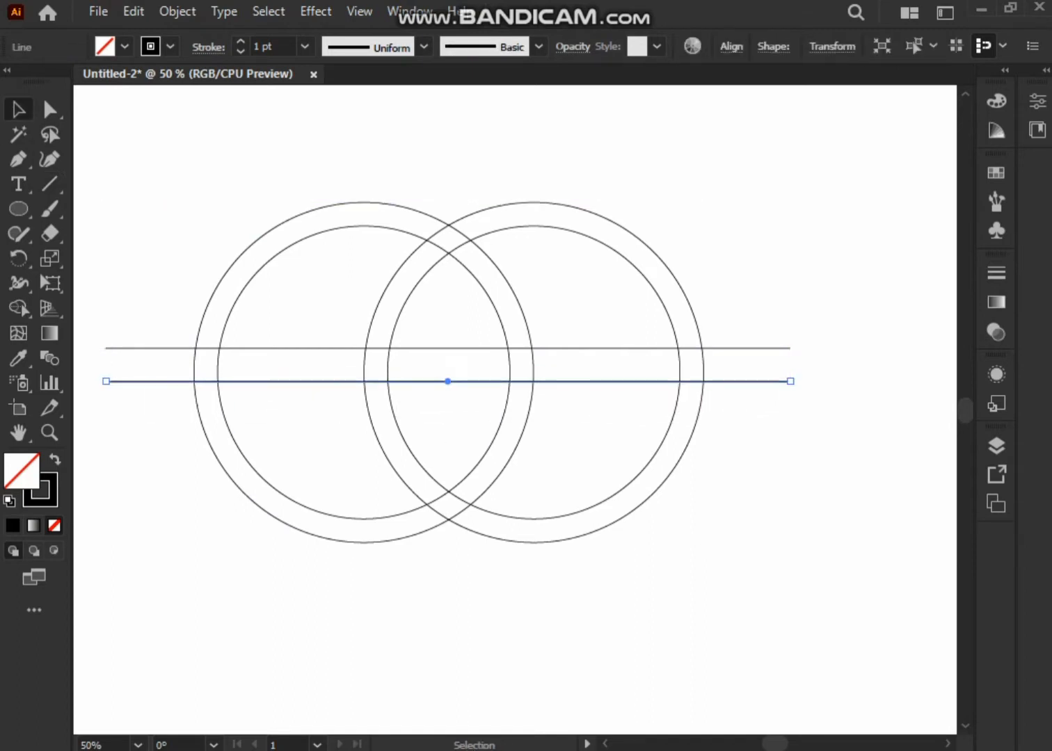
key(Down)
key(Down)
key(Down)
key(Down)
key(Down)
key(Down)
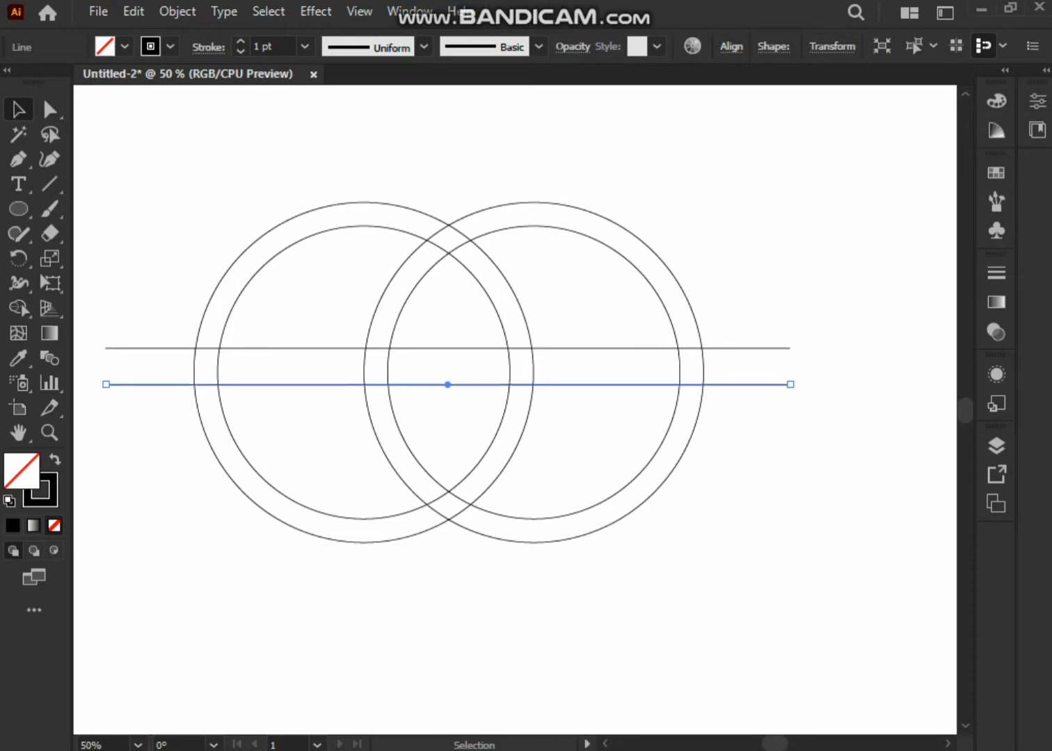
key(Down)
key(Down)
key(Down)
key(Down)
key(Down)
key(Down)
key(Down)
key(Down)
key(Down)
key(Down)
key(Down)
key(Down)
key(Down)
key(Down)
key(Down)
key(Down)
key(Down)
key(Down)
key(Down)
key(Down)
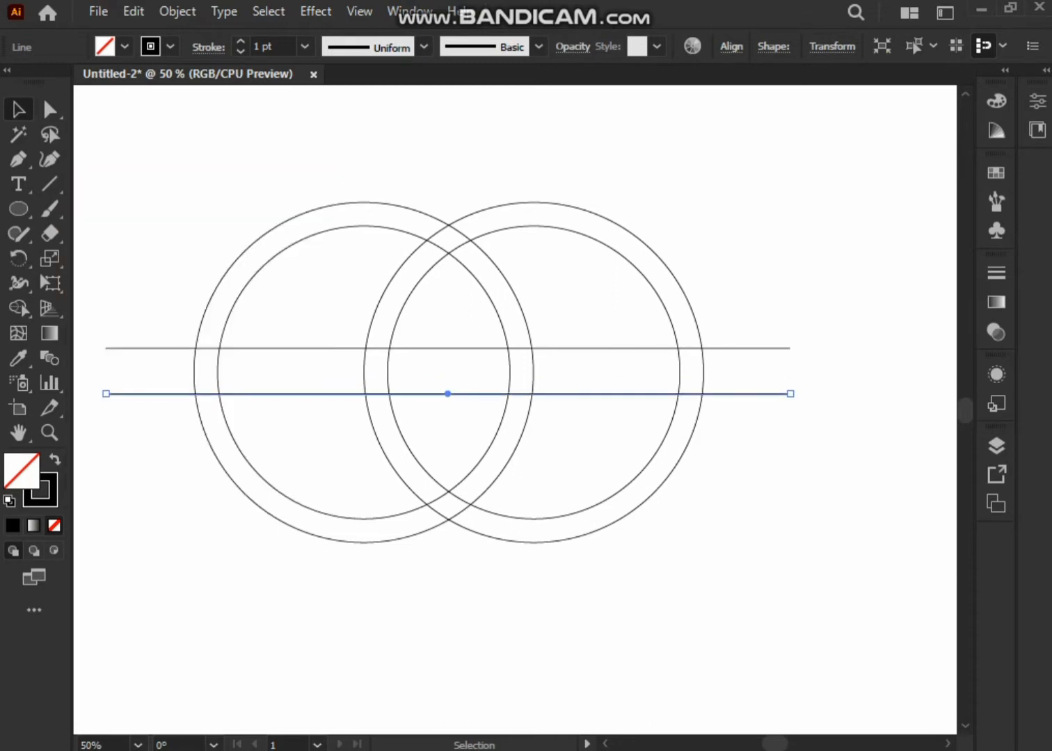
key(Down)
key(Down)
key(Down)
key(Down)
key(Down)
key(Down)
key(Down)
key(Down)
key(Down)
key(Down)
key(Down)
key(Down)
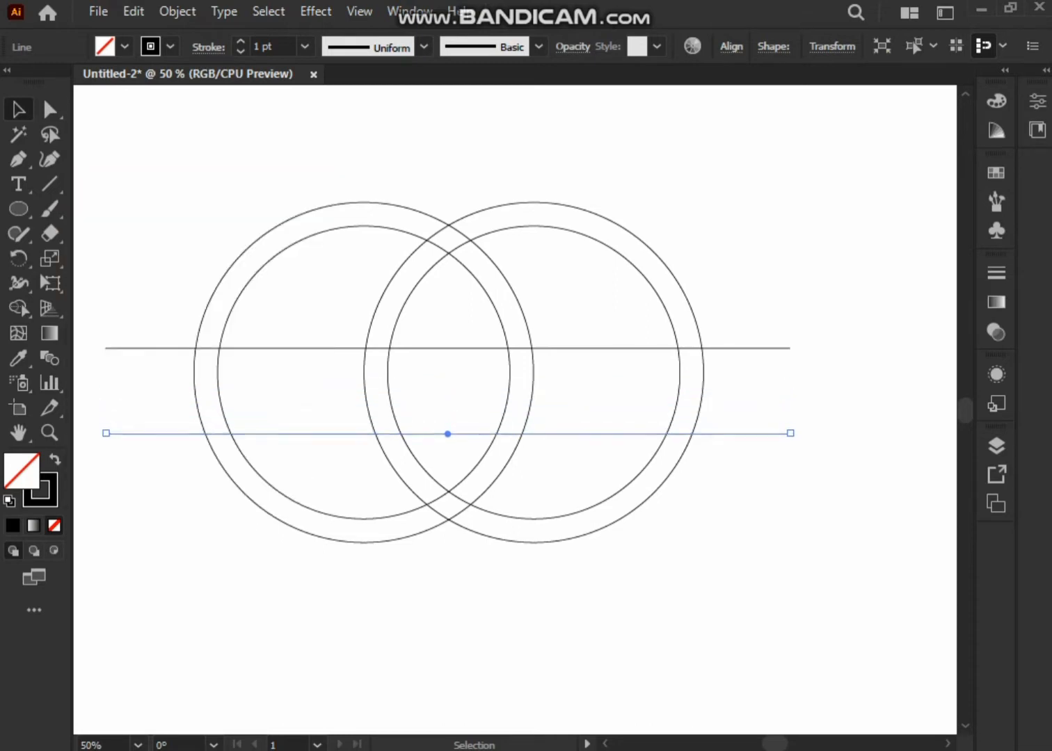
key(Down)
key(Down)
key(Down)
Nudge the upper horizontal line up to the upper part of the rings.
key(Up)
key(Up)
key(Up)
key(Up)
key(Up)
key(Up)
key(Up)
key(Up)
key(Up)
key(Up)
key(Up)
key(Up)
key(Up)
key(Up)
key(Up)
key(Up)
key(Up)
key(Up)
key(Up)
key(Up)
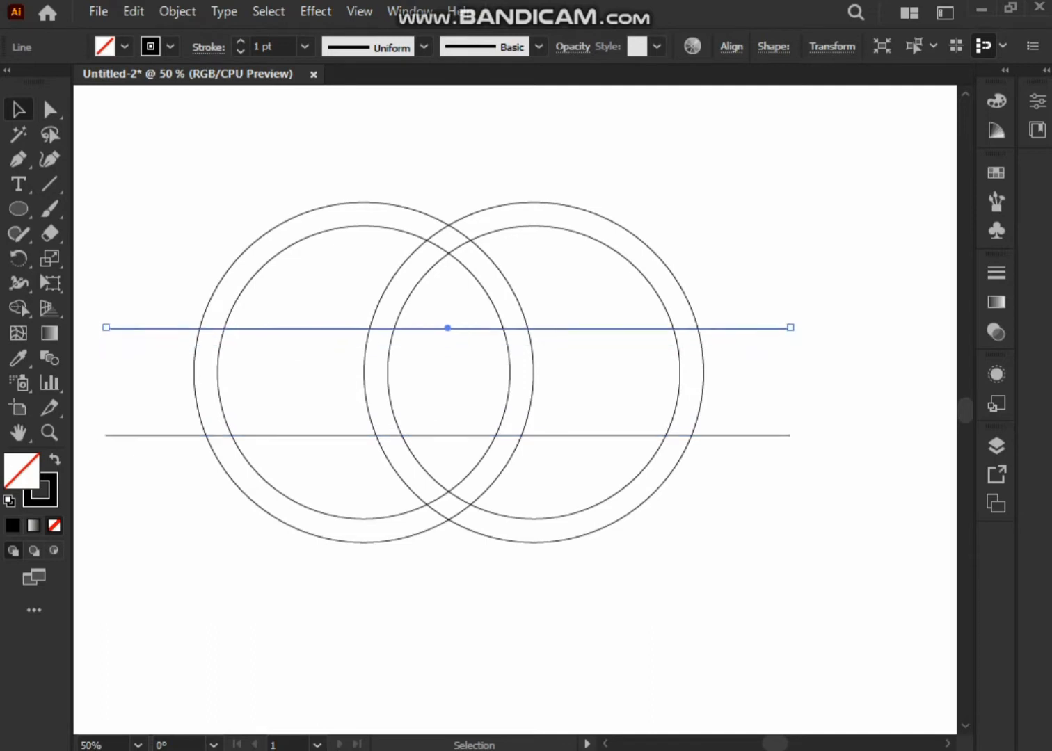
key(ctrl+shift+a)
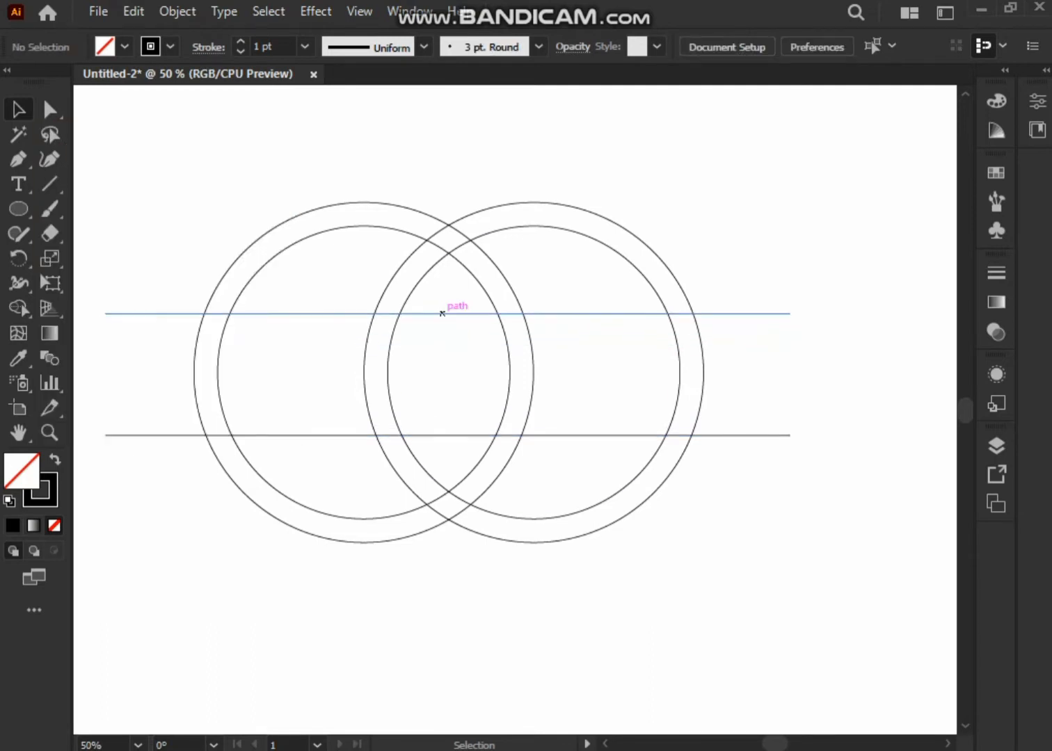
Duplicate the upper horizontal line and place the copy a short distance above the lower line.
drag(442, 313, 447, 410)
key(Down)
key(Down)
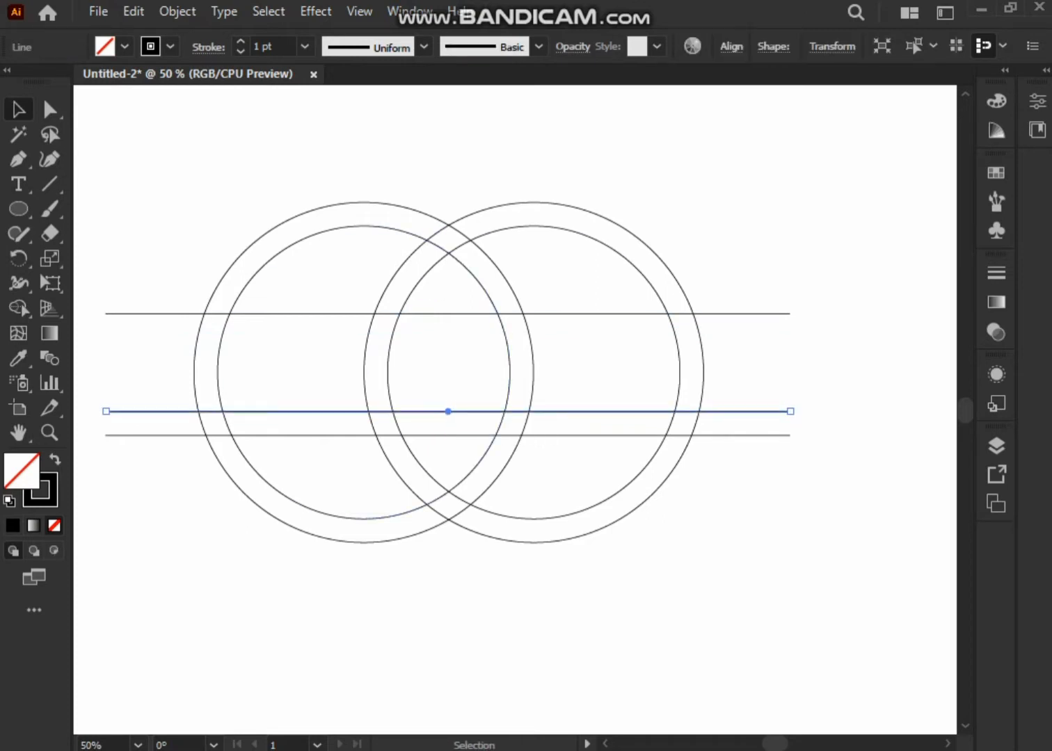
Fine-tune the upper horizontal line's height, nudging it slightly down within the upper part of the rings.
click(455, 351)
click(456, 314)
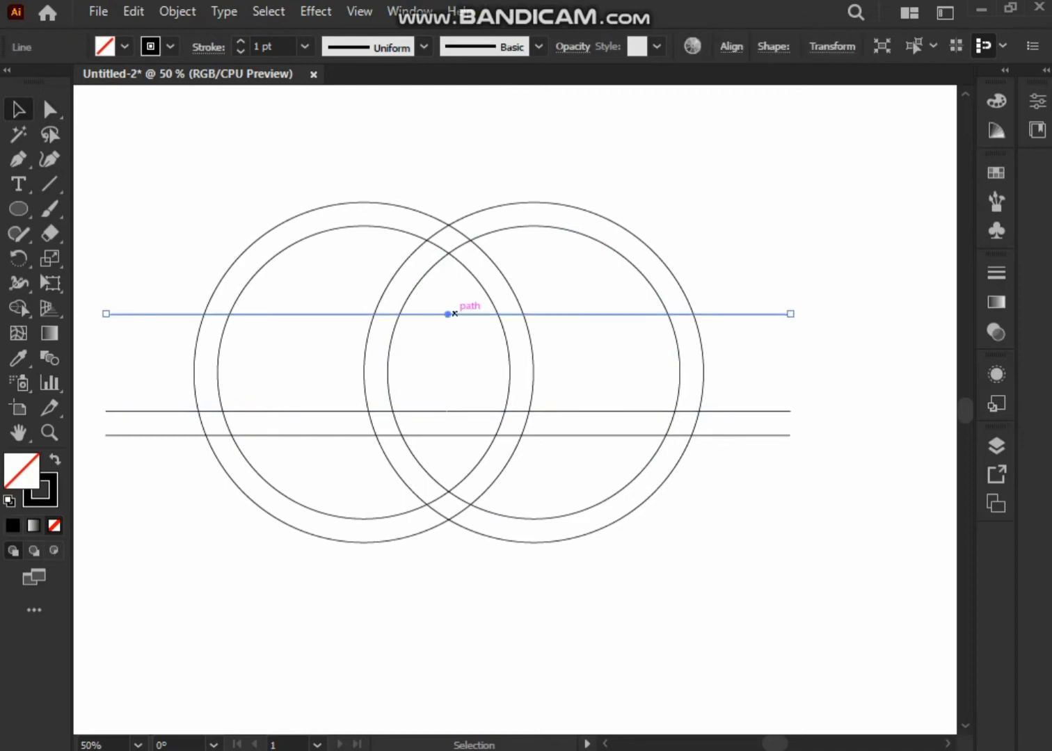
key(shift+Down)
key(Up)
key(Up)
key(Up)
key(Up)
key(Up)
key(Up)
key(Up)
key(Up)
key(Up)
key(Up)
key(Up)
key(Up)
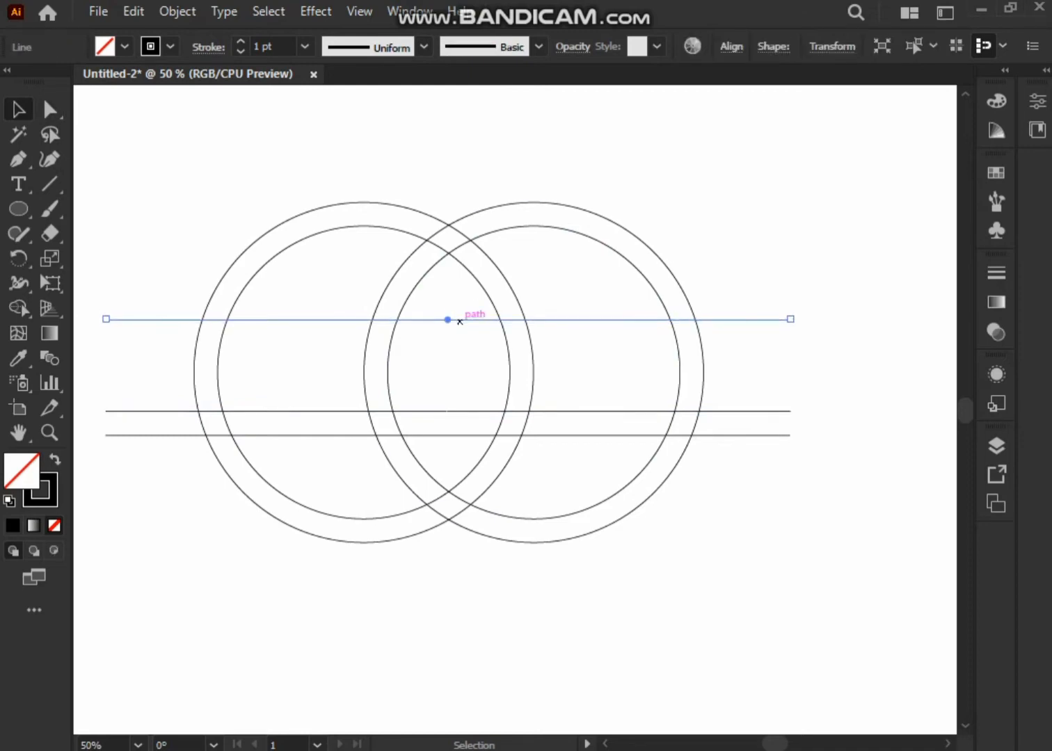
Select both rings and all lines, set a black fill, and merge the left ring's outer band with Shape Builder.
drag(164, 160, 557, 591)
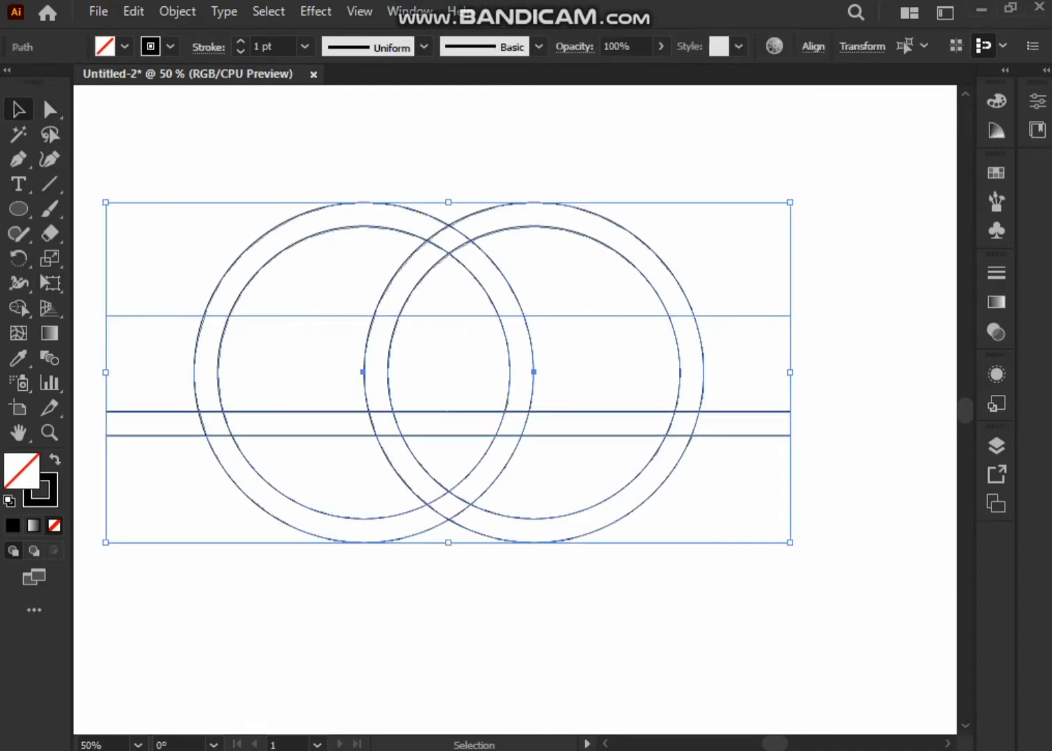
click(19, 309)
click(124, 47)
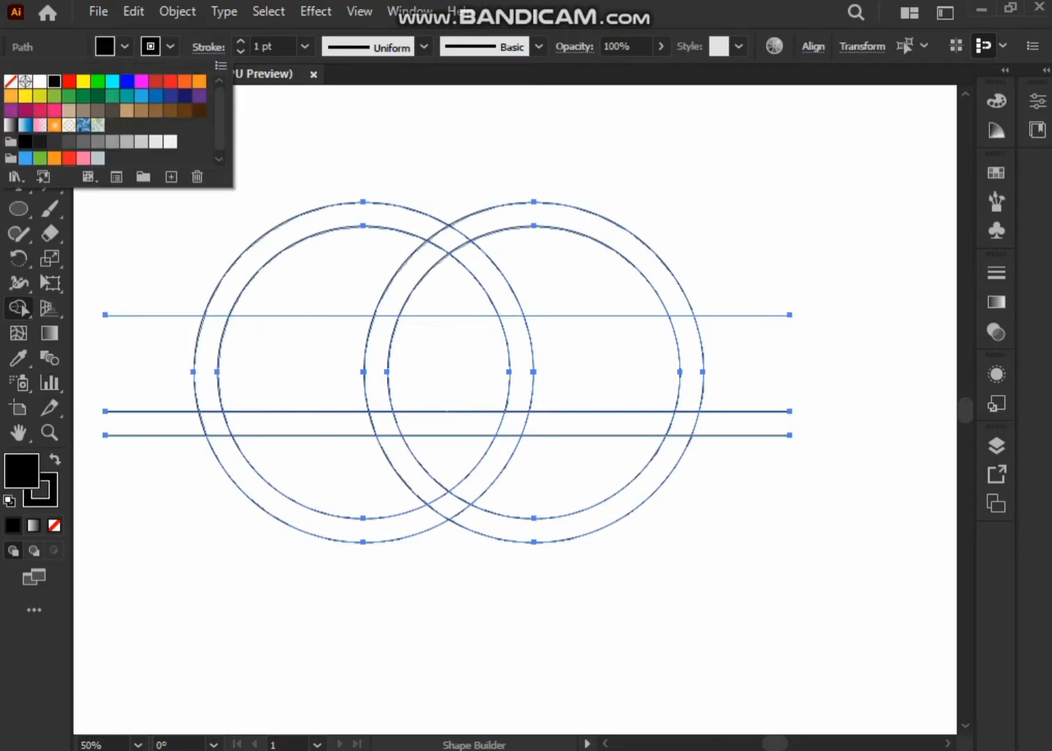
key(Escape)
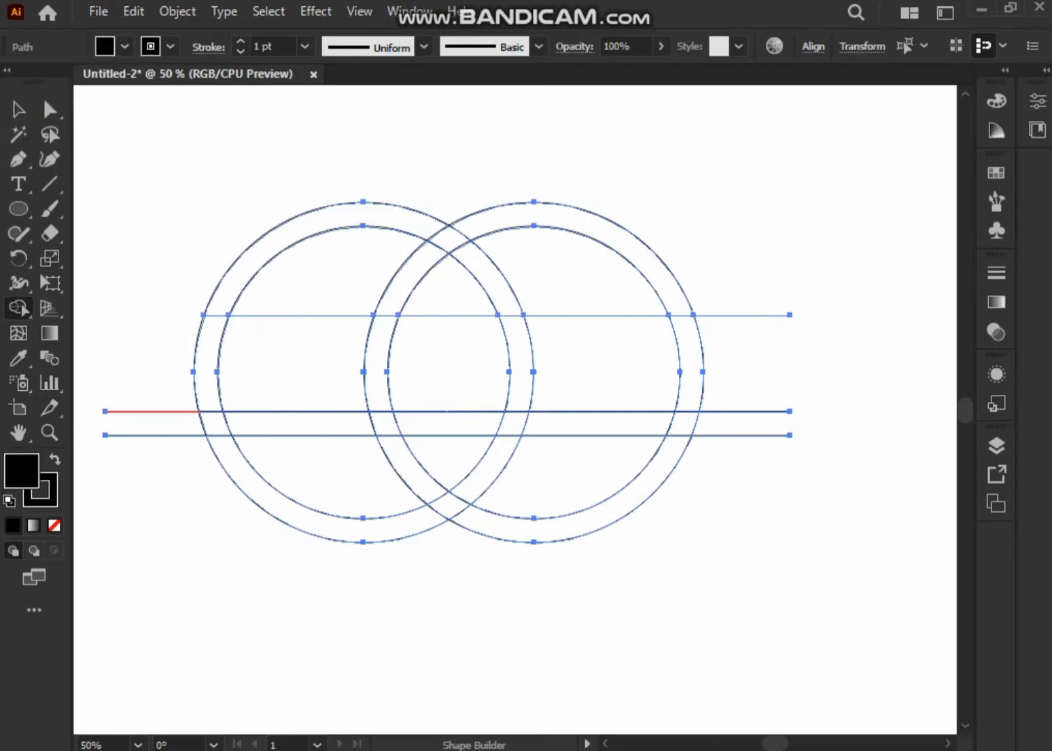
alt+click(219, 436)
alt+click(215, 315)
click(215, 307)
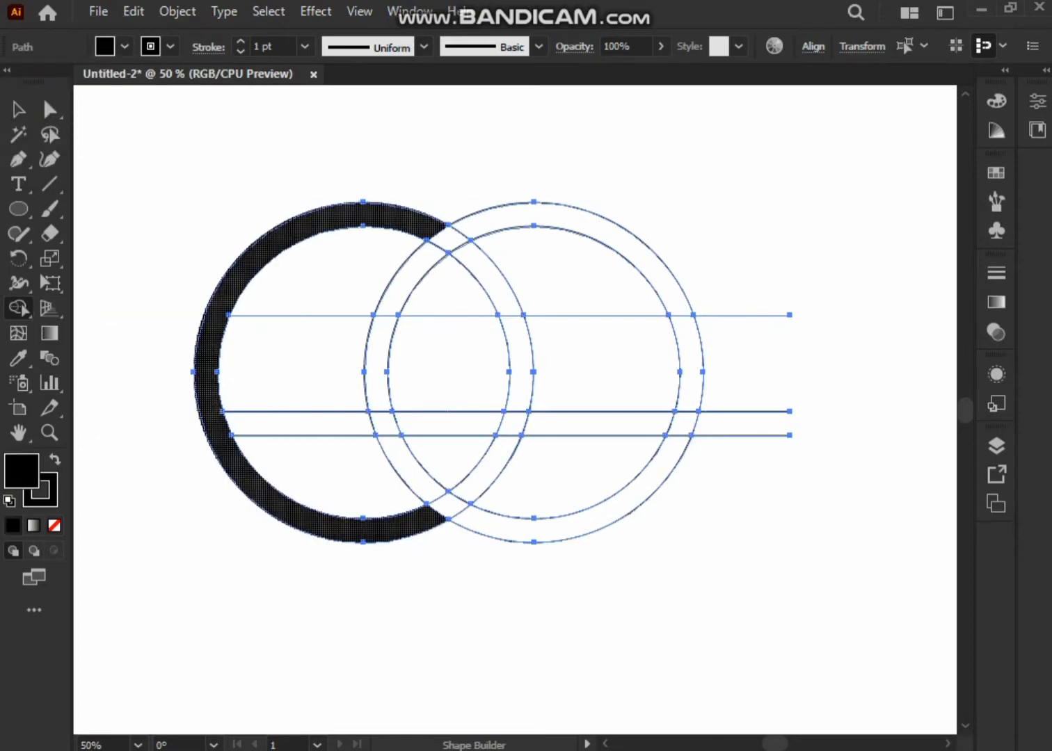
Merge the right ring's outer band into one black shape with Shape Builder, undoing the stray merge.
click(670, 292)
alt+click(681, 315)
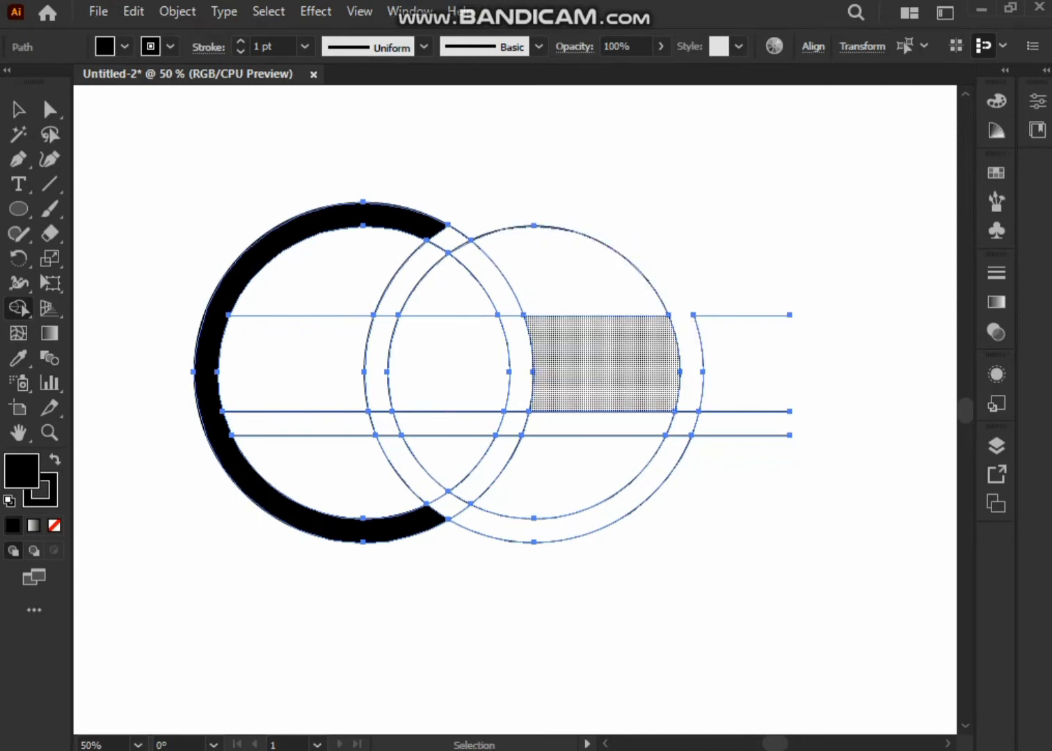
key(ctrl+z)
drag(676, 300, 690, 355)
mouse_move(690, 393)
mouse_down()
mouse_move(686, 419)
mouse_move(463, 529)
mouse_up()
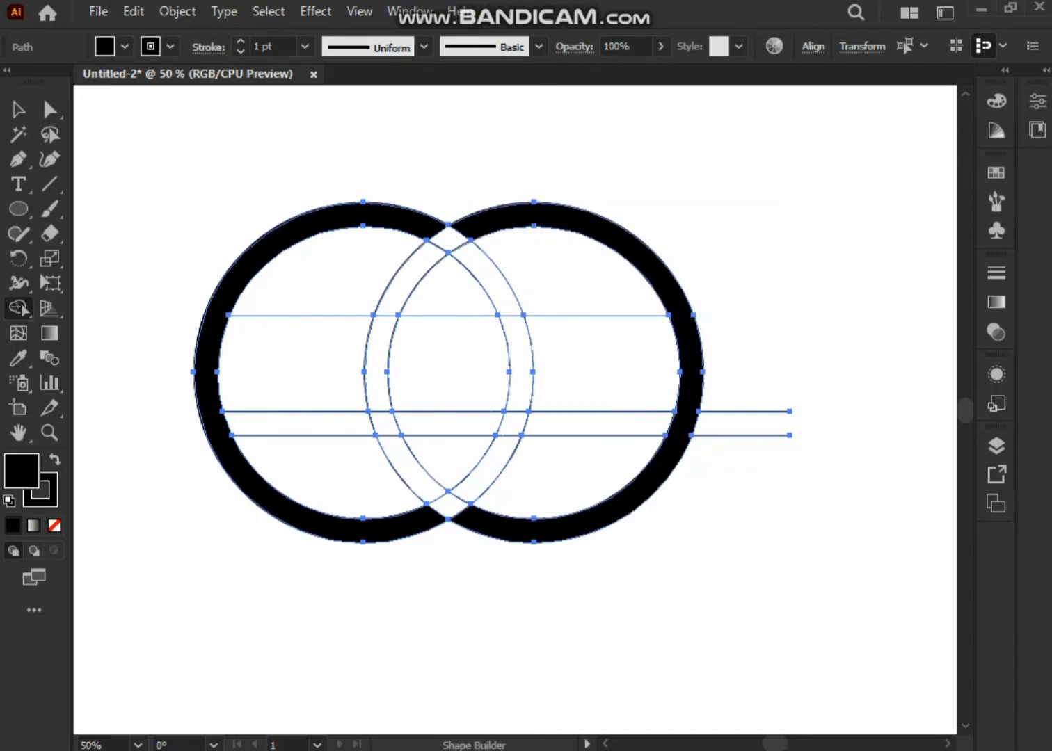
Erase the horizontal line pieces beyond the rings and inside both outer crescents, undoing the removal inside the central overlap.
drag(737, 456, 736, 405)
drag(587, 296, 601, 453)
drag(301, 284, 332, 462)
drag(447, 285, 450, 452)
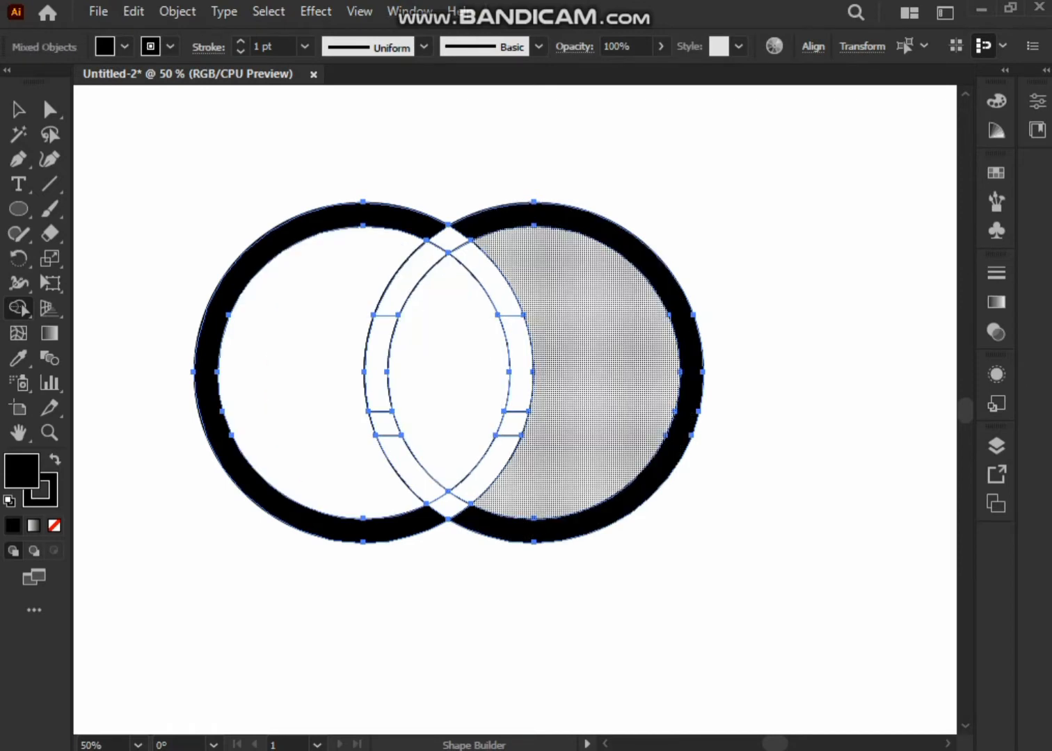
key(ctrl+z)
Merge the rings' upper and lower crossings into black bands, extending the lower arms up to the middle horizontal line.
drag(488, 222, 412, 272)
mouse_move(412, 223)
mouse_down()
mouse_move(479, 263)
mouse_move(449, 331)
mouse_up()
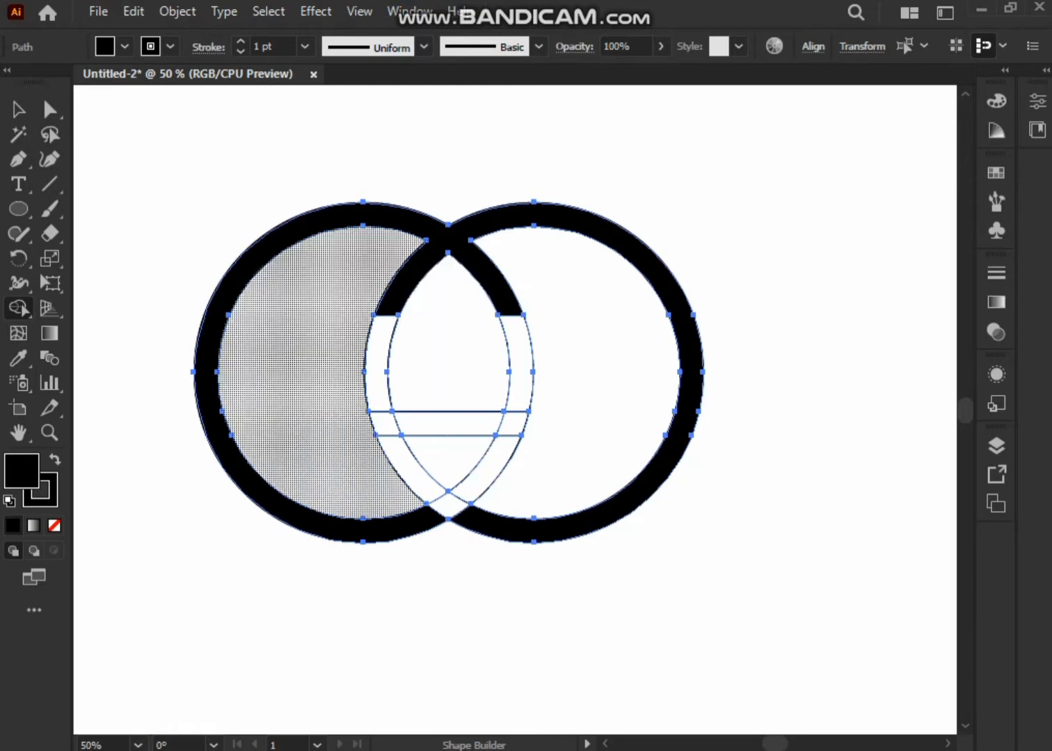
mouse_move(478, 519)
mouse_down()
mouse_move(454, 461)
mouse_move(450, 506)
mouse_move(429, 516)
mouse_up()
key(ctrl+z)
drag(405, 465, 448, 507)
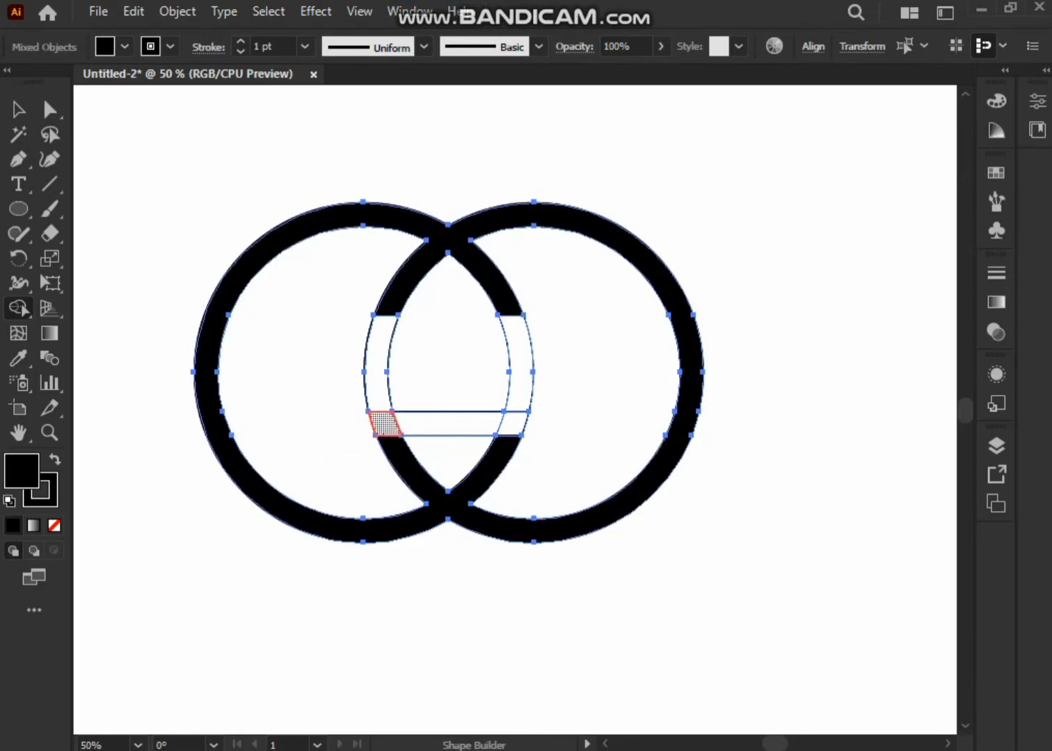
drag(384, 425, 512, 423)
Draw a vertical line through the rings' two crossings, paste a copy in front and nudge it slightly right.
key(backslash)
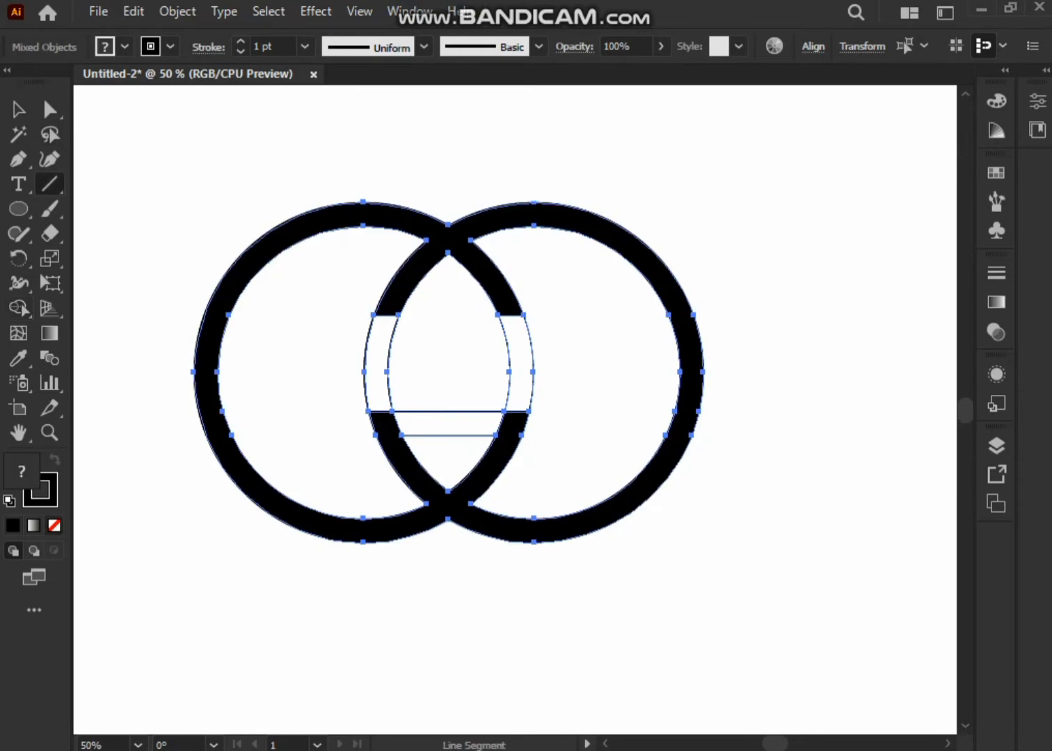
drag(449, 130, 449, 622)
click(146, 12)
click(189, 156)
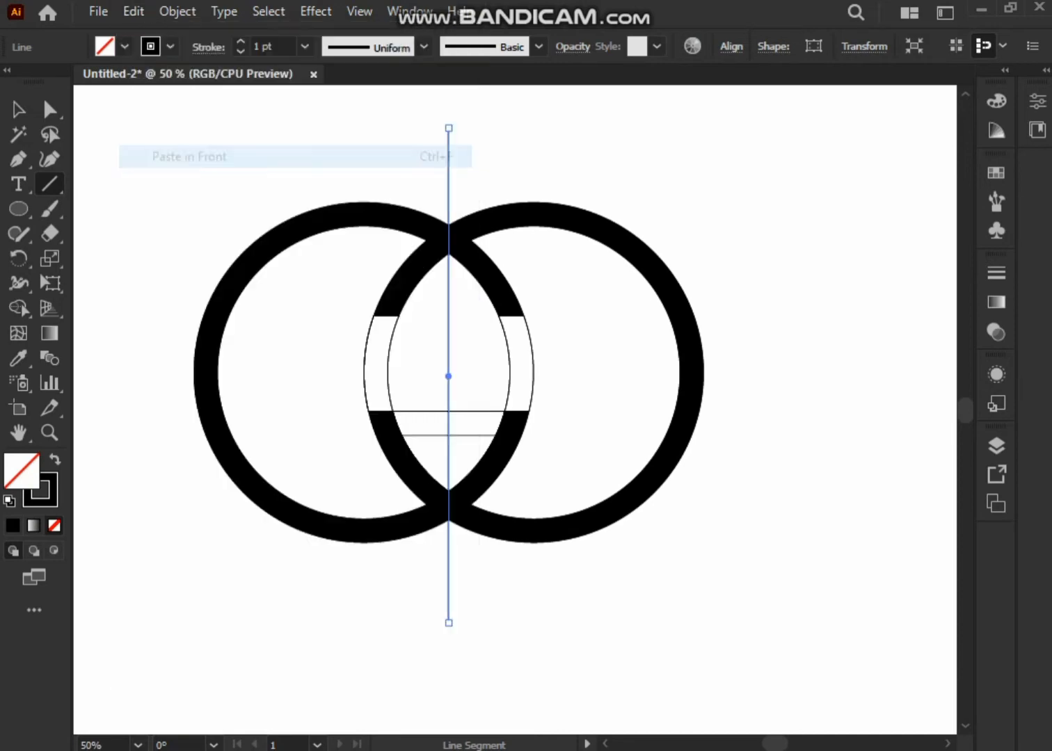
key(Right)
key(Right)
key(Right)
key(Right)
key(Right)
key(Right)
key(Right)
key(Right)
key(Right)
key(Right)
key(Right)
key(Right)
key(Right)
key(Right)
key(Right)
key(Right)
key(Right)
key(Right)
key(Right)
key(Right)
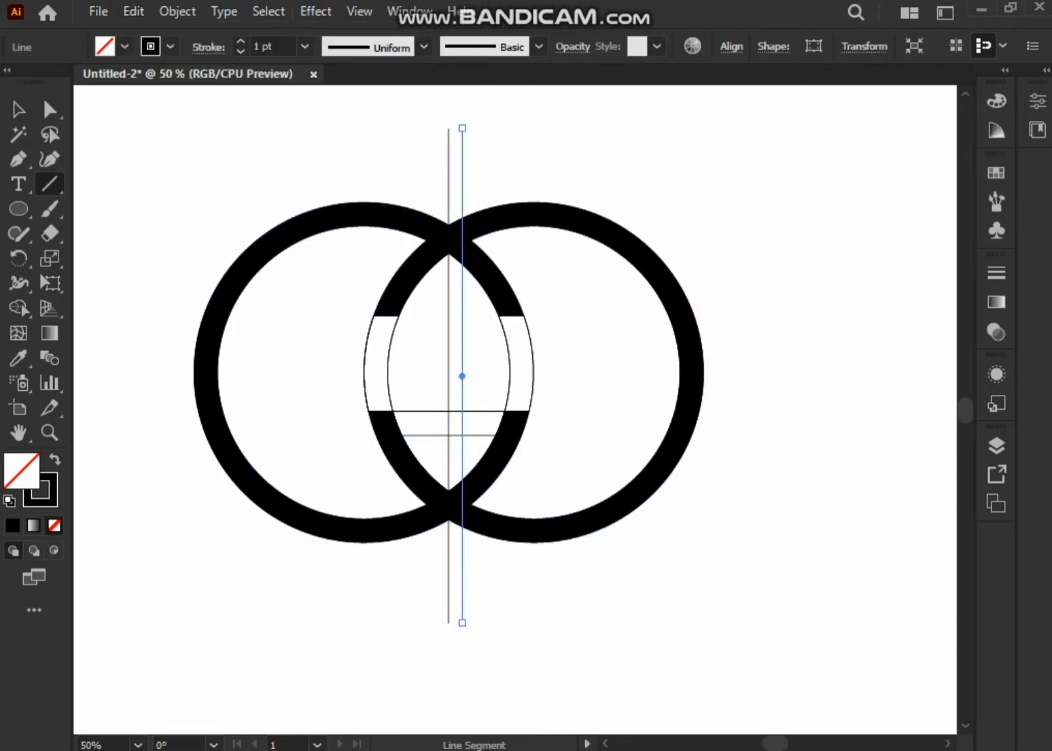
Nudge the original vertical line to the left of centre and space the two verticals evenly around the crossings.
key(Left)
key(Left)
key(Left)
key(Left)
key(Left)
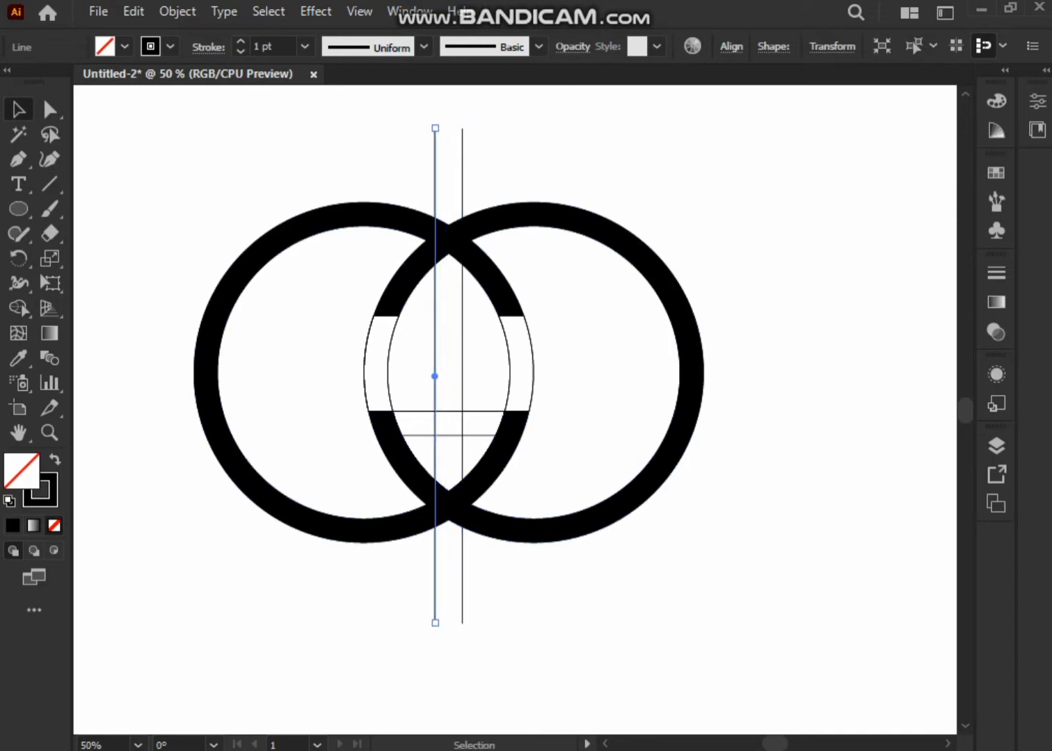
key(Left)
key(Left)
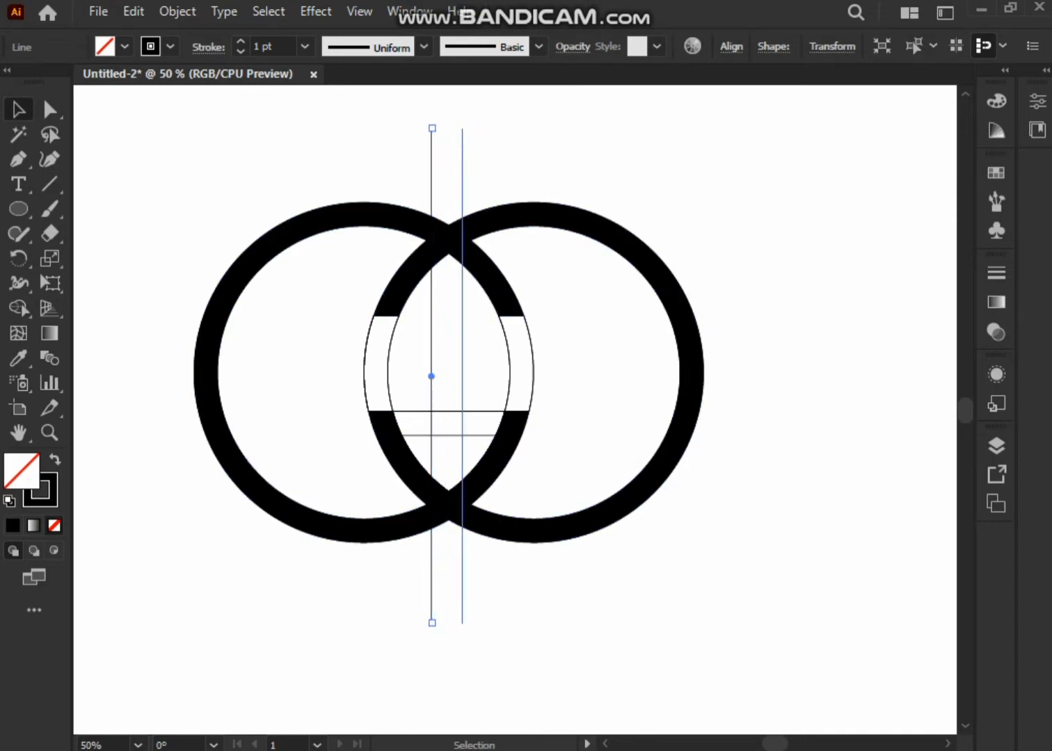
Select everything and merge the bars between the lower horizontal lines into both rings in black, keeping the central gap open.
key(ctrl+a)
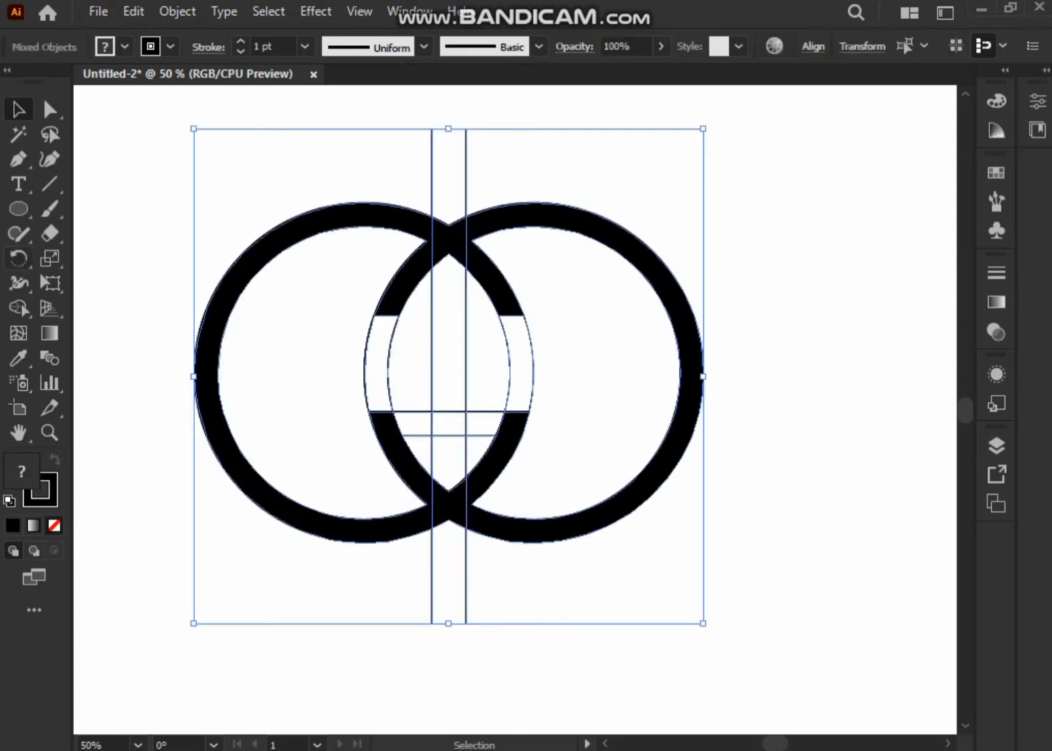
click(19, 308)
drag(383, 423, 419, 423)
click(124, 47)
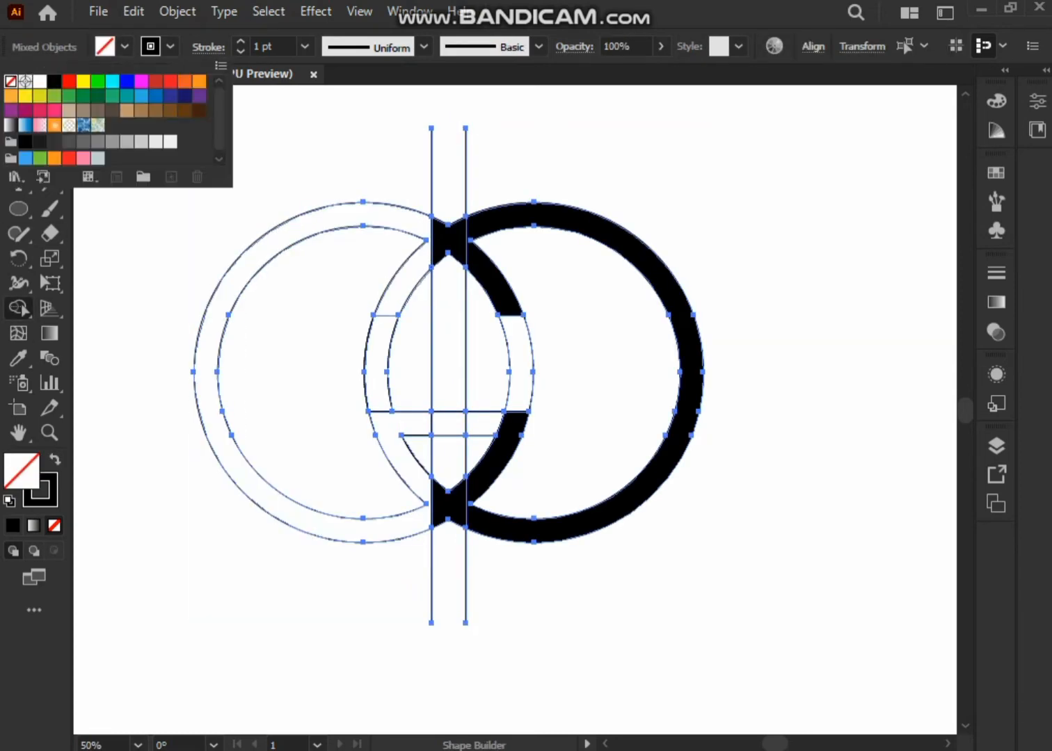
click(400, 423)
drag(513, 423, 481, 423)
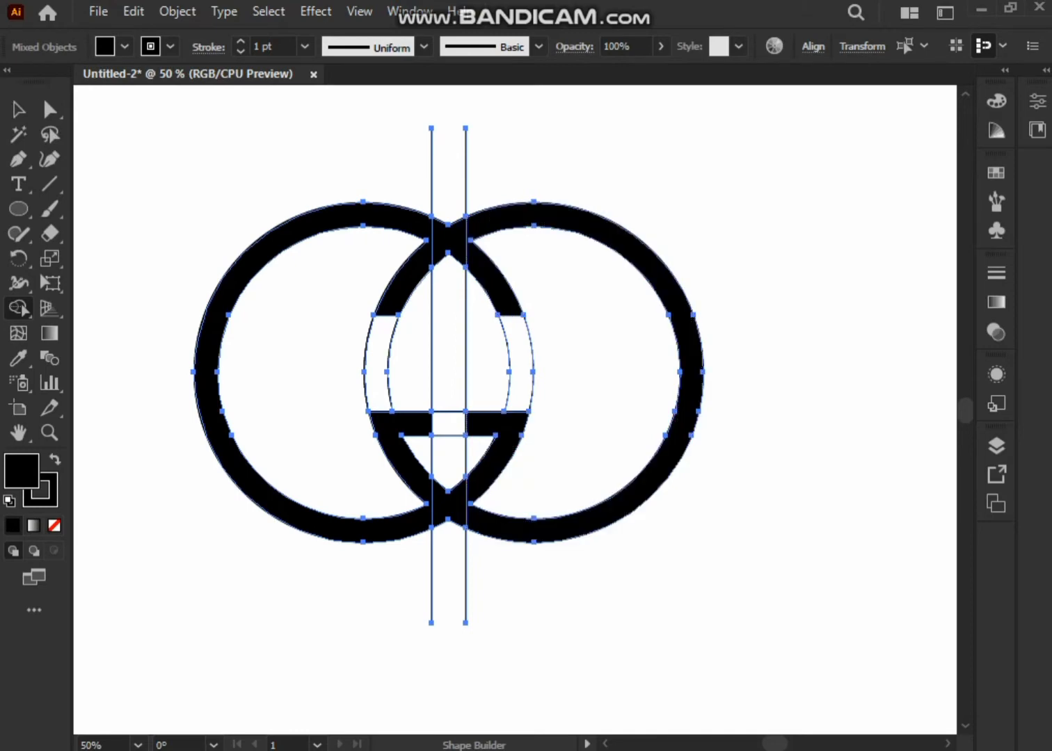
drag(400, 423, 417, 423)
Merge the sliced crossing pieces and erase the leftover vertical lines and unfilled ring segments, leaving only the black double-G logo.
mouse_move(417, 233)
mouse_down()
mouse_move(448, 238)
mouse_move(435, 240)
mouse_up()
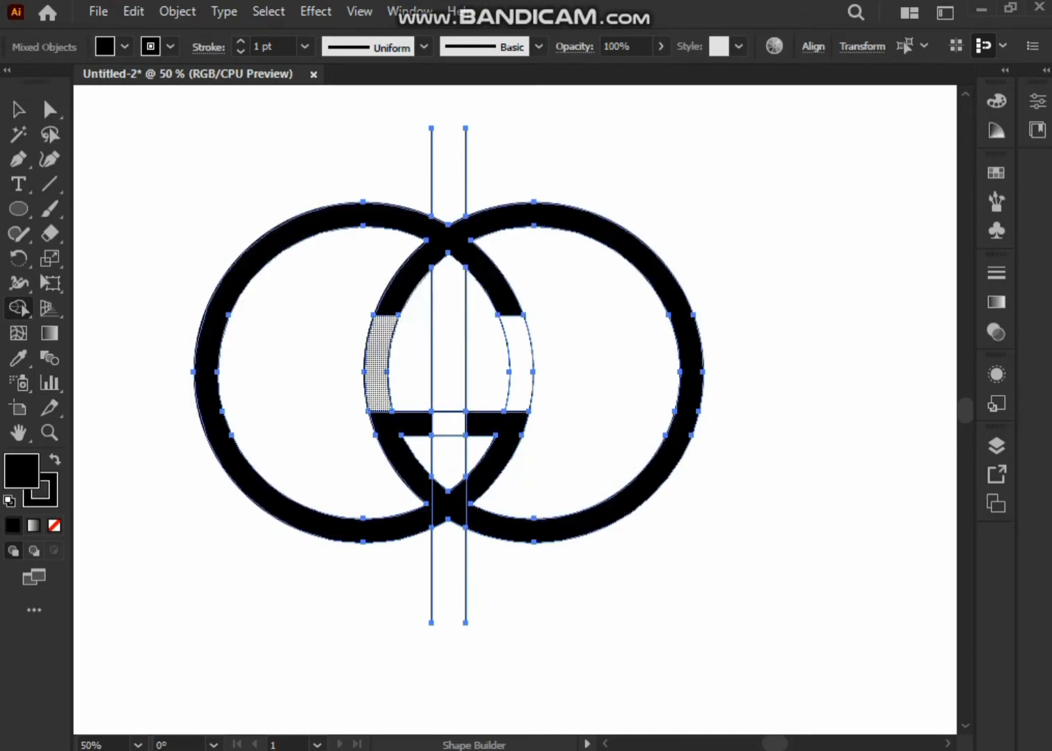
drag(417, 513, 449, 507)
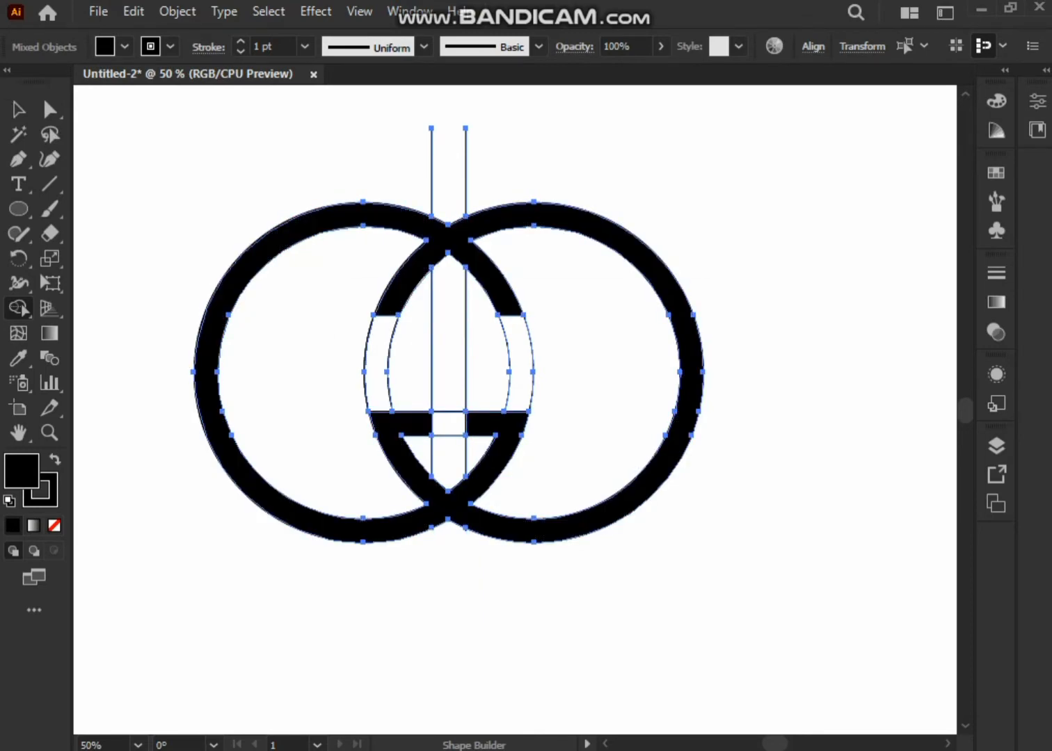
drag(468, 461, 472, 461)
drag(352, 354, 563, 362)
drag(397, 152, 483, 170)
click(19, 109)
click(154, 320)
Scale the finished double-G logo down to about two thirds and reposition it higher on the artboard.
scroll(161, 321, down, 1)
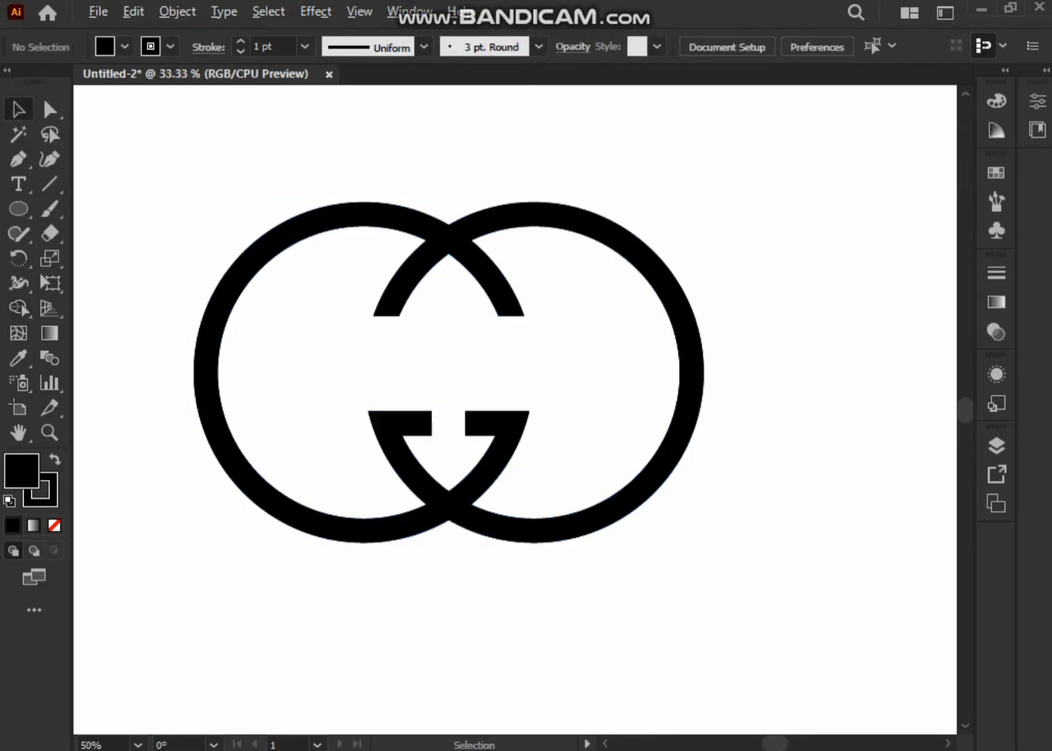
scroll(197, 324, up, 1)
click(193, 327)
drag(682, 541, 524, 436)
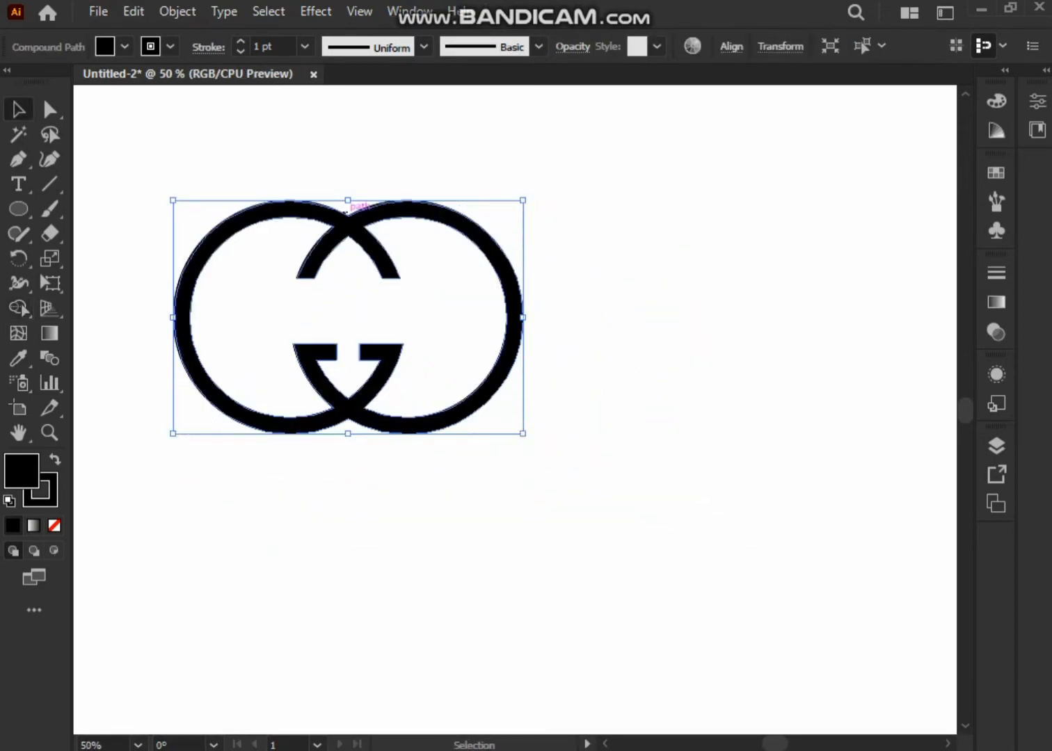
drag(355, 221, 406, 172)
click(406, 243)
key(ctrl+a)
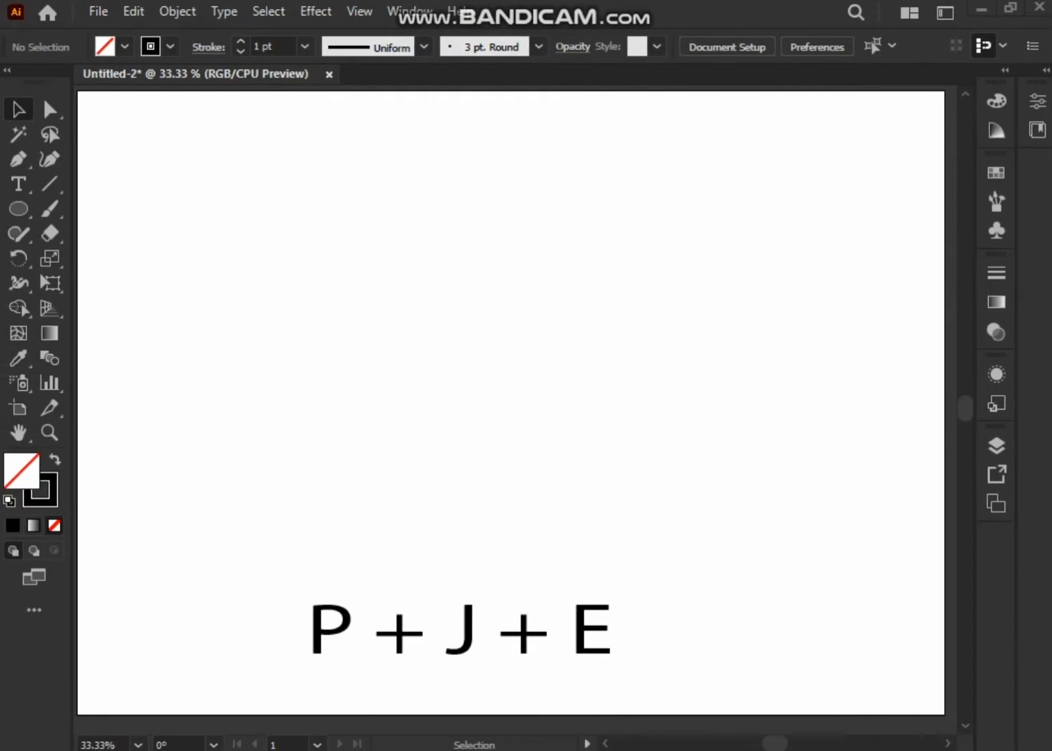
Draw a large circle above the P + J + E text and add a slightly smaller concentric copy inside it.
drag(200, 184, 542, 526)
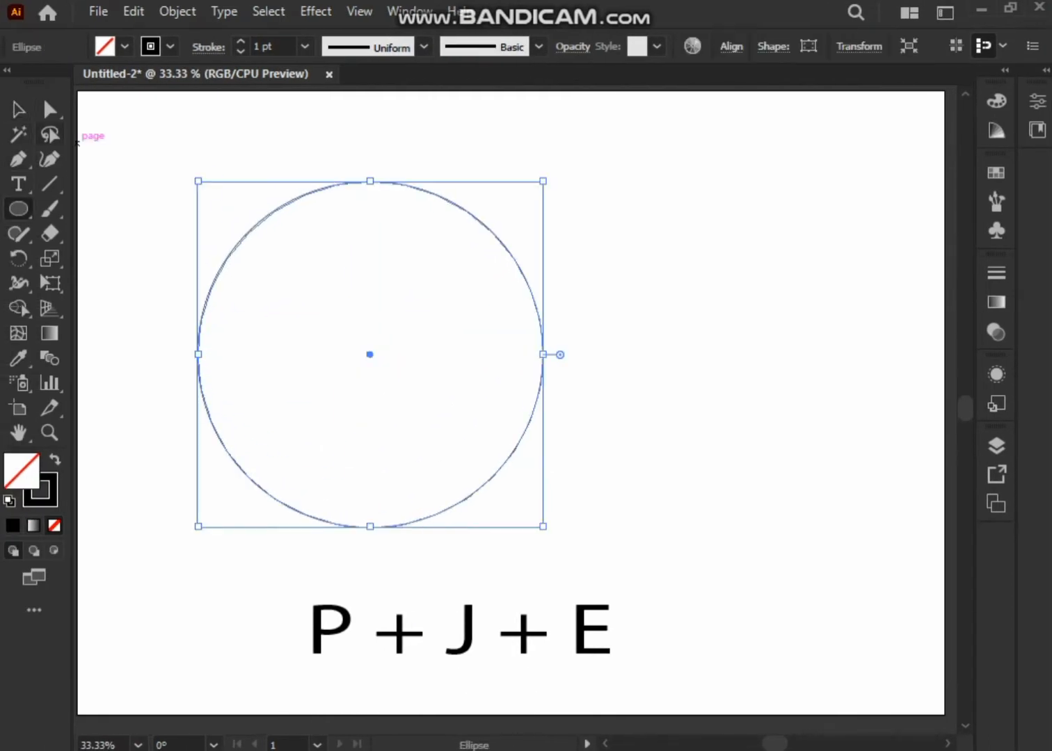
click(132, 11)
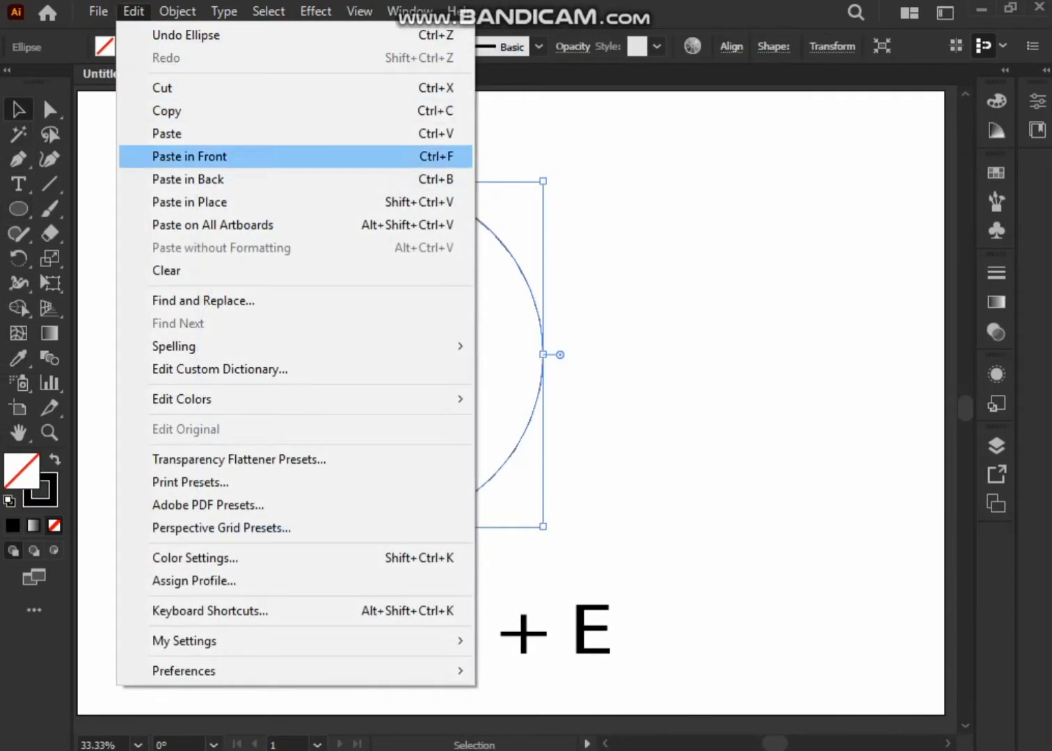
click(235, 155)
drag(542, 527, 529, 513)
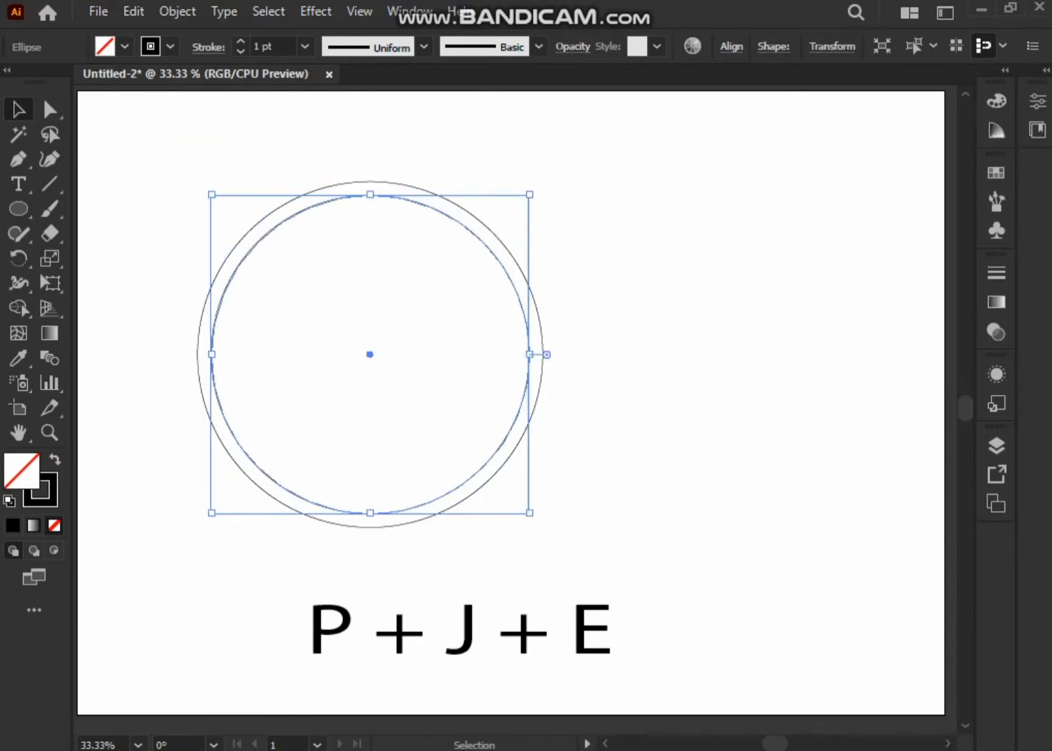
Duplicate the inner circle in place and shrink the copy by the same gap to make a third concentric circle.
click(558, 491)
click(489, 460)
key(ctrl+c)
key(ctrl+f)
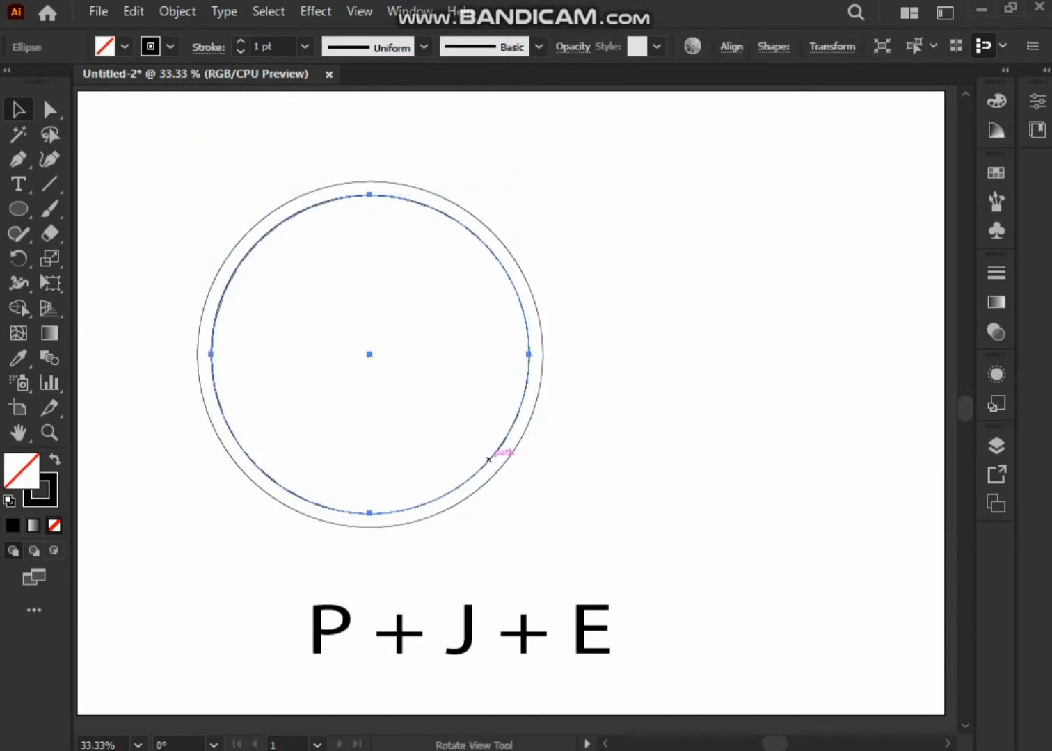
drag(530, 512, 517, 501)
click(246, 255)
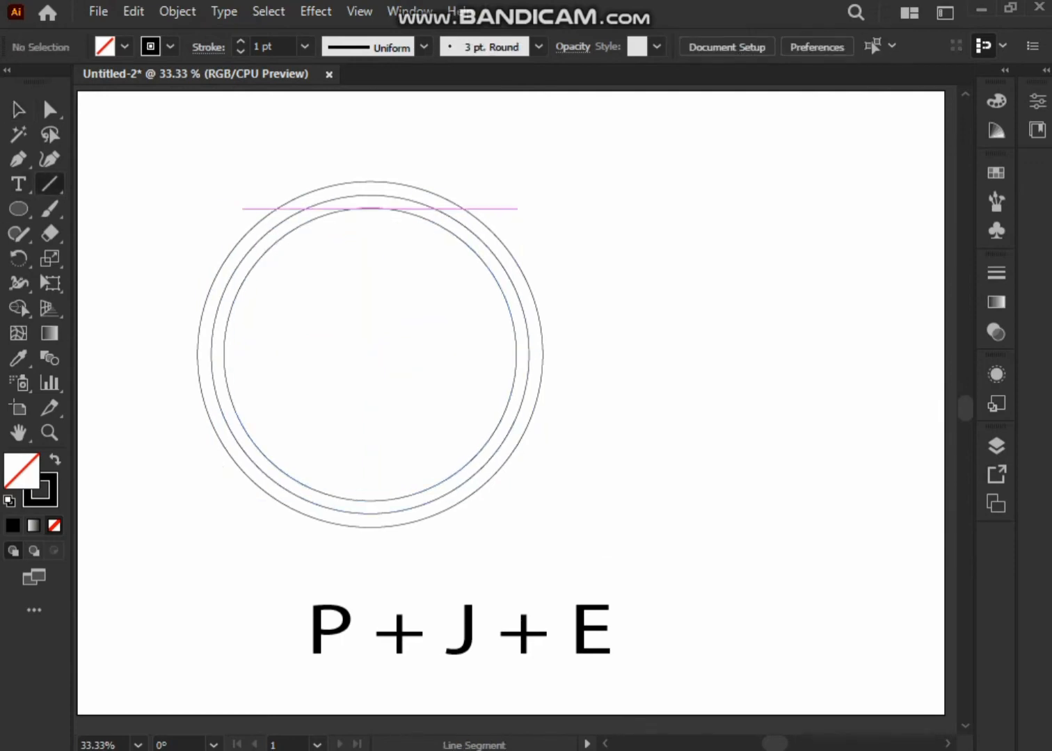
Draw a vertical line at the middle circle's left edge and repeat copies at the ring spacing to just past the centre.
drag(212, 515, 211, 605)
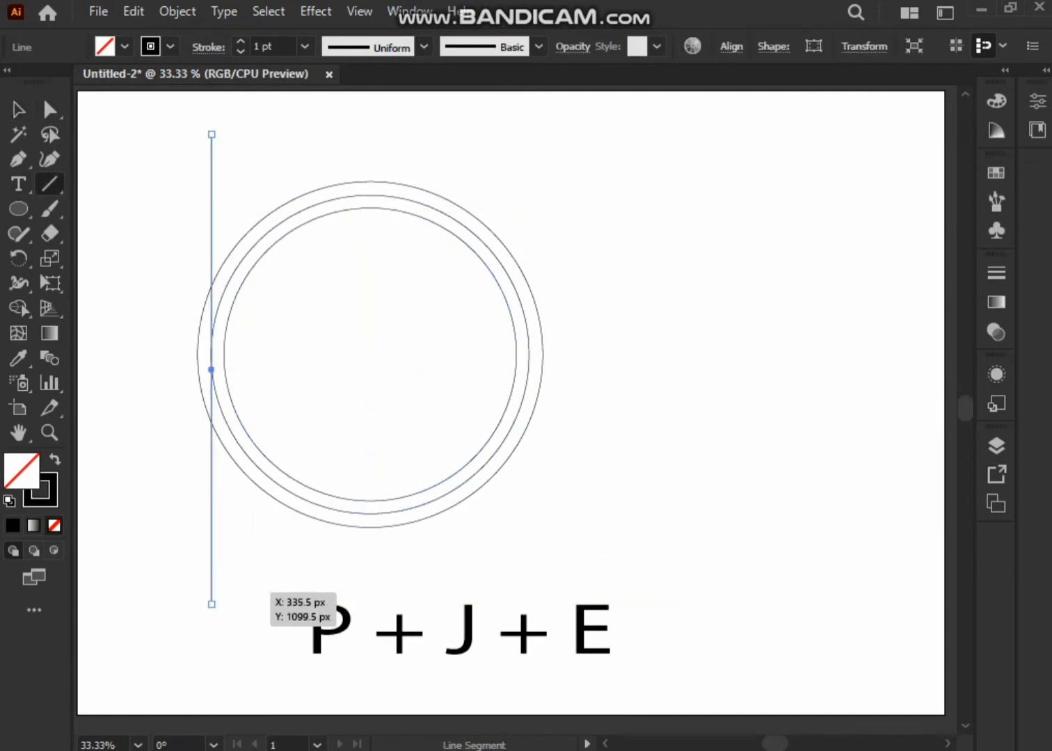
drag(211, 369, 224, 369)
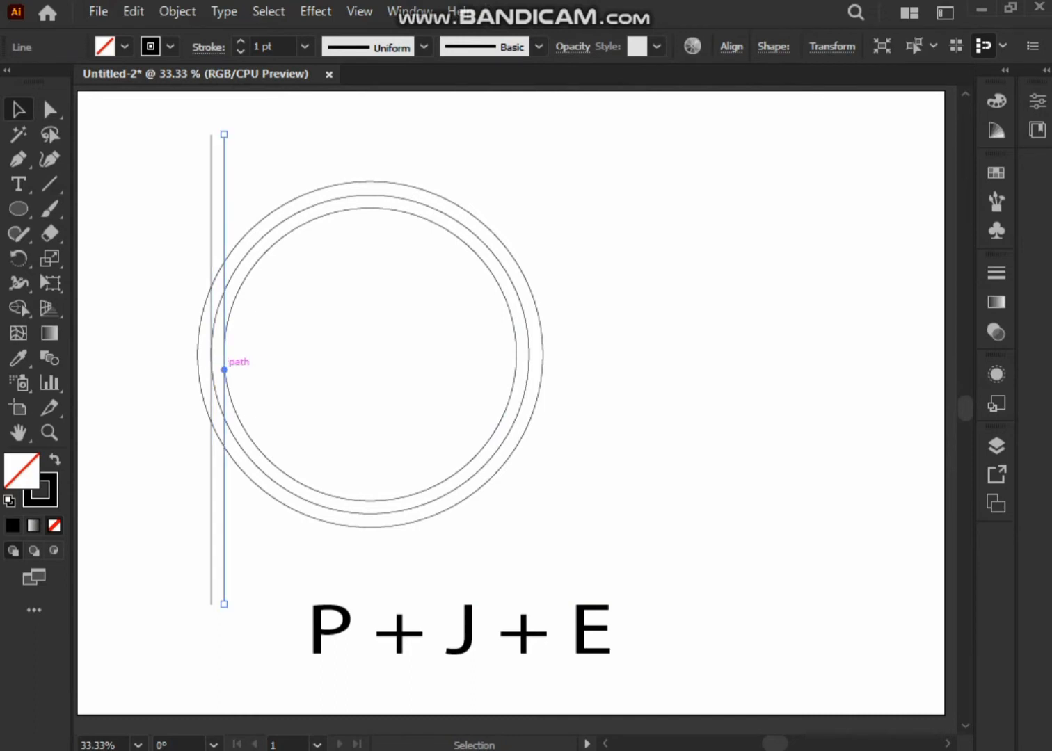
key(ctrl+d)
key(ctrl+d)
key(ctrl+d)
key(ctrl+d)
key(ctrl+d)
key(ctrl+d)
key(ctrl+d)
key(ctrl+d)
key(ctrl+d)
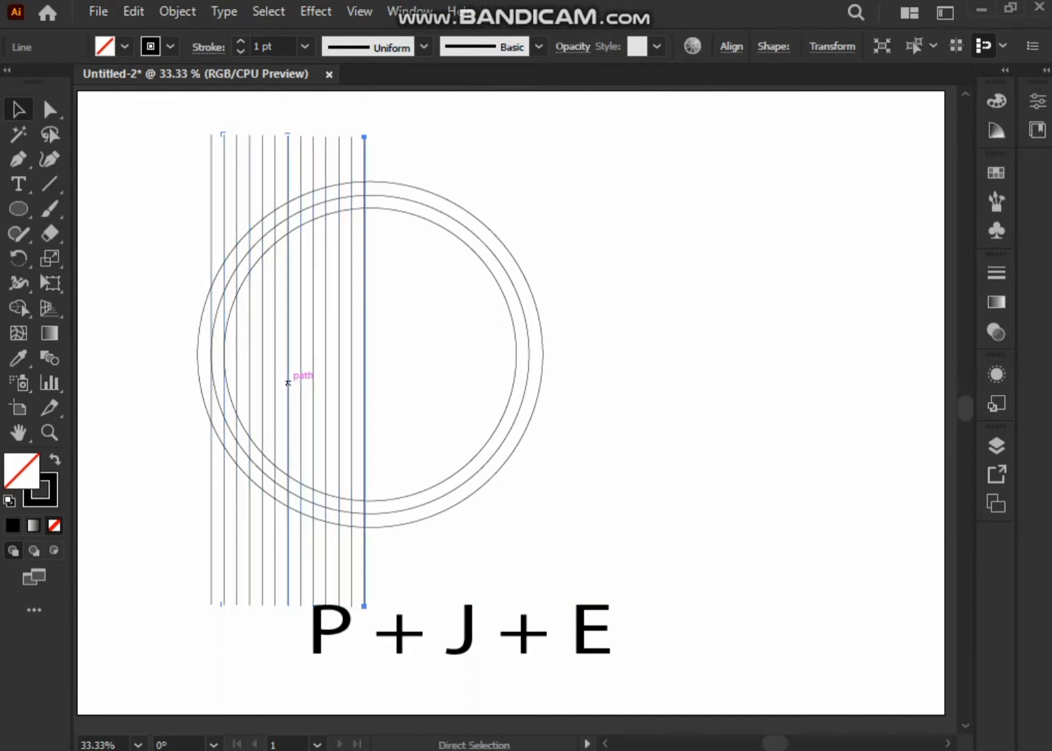
key(ctrl+d)
Select all the vertical lines and lock them.
drag(409, 132, 203, 166)
right_click(255, 146)
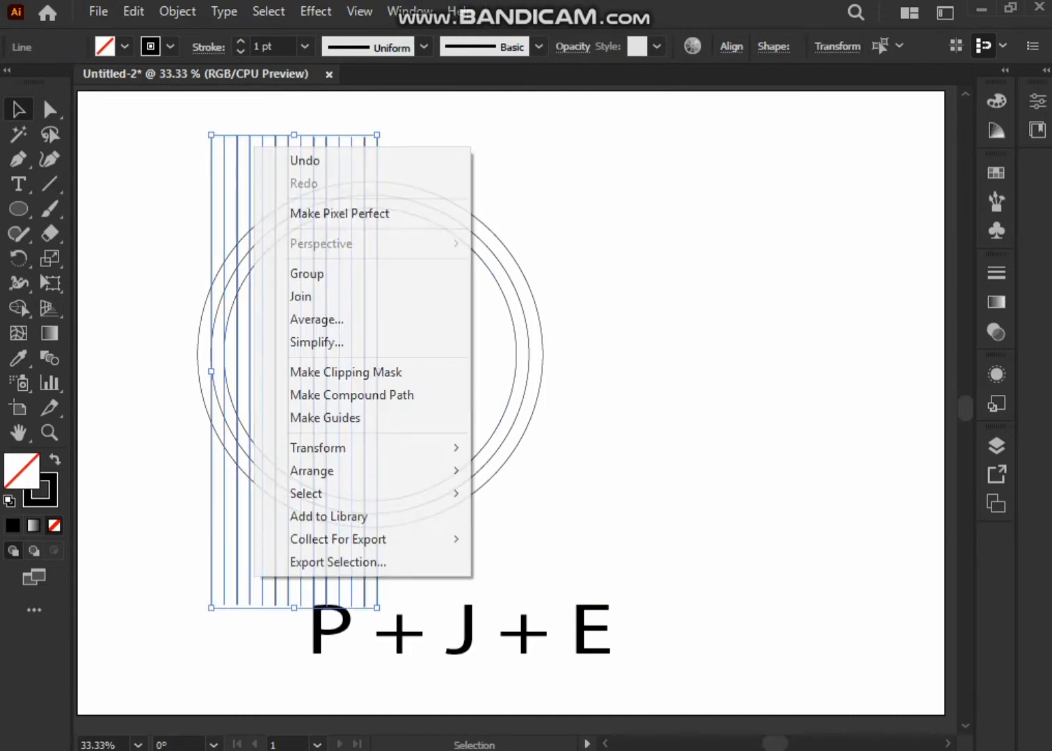
click(177, 12)
mouse_move(313, 151)
click(543, 151)
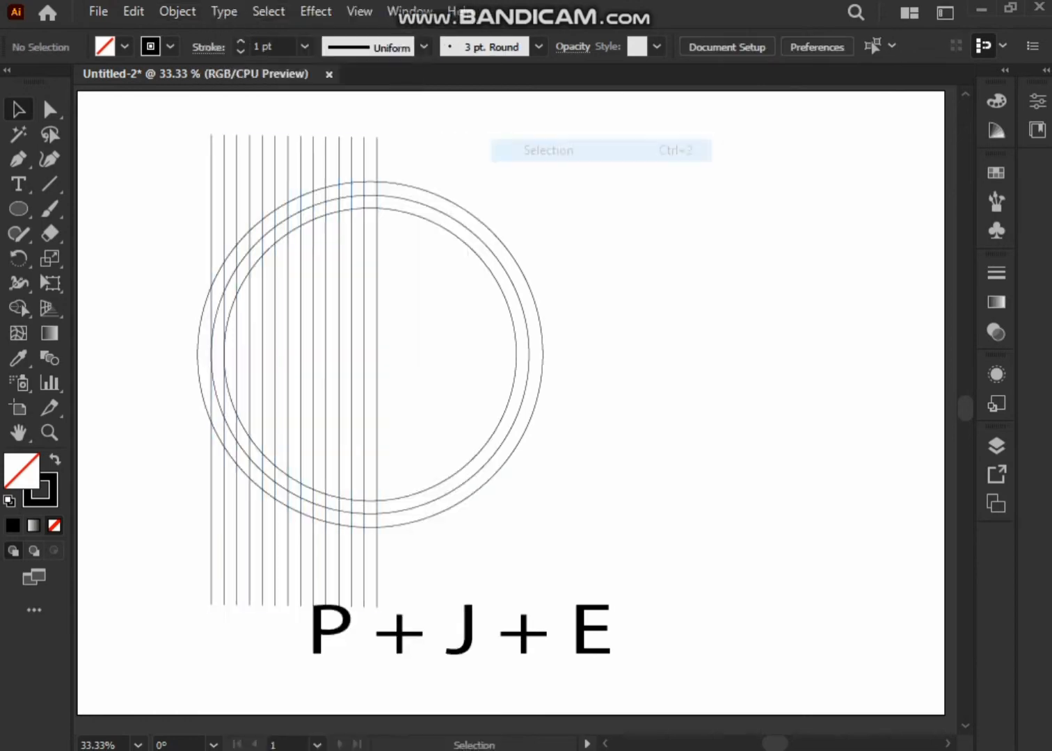
drag(273, 129, 311, 143)
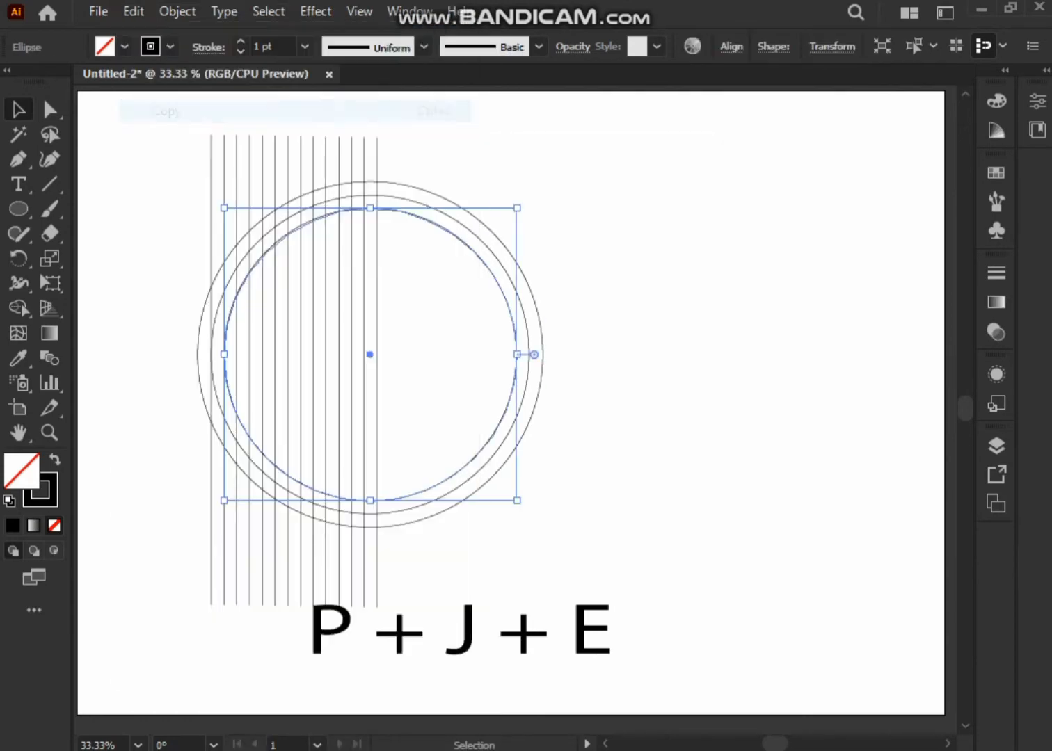
Add progressively smaller concentric copies of the circle at the same ring spacing until a small circle sits at the centre.
drag(517, 500, 389, 372)
key(ctrl+d)
key(ctrl+z)
key(ctrl+f)
key(ctrl+c)
key(ctrl+f)
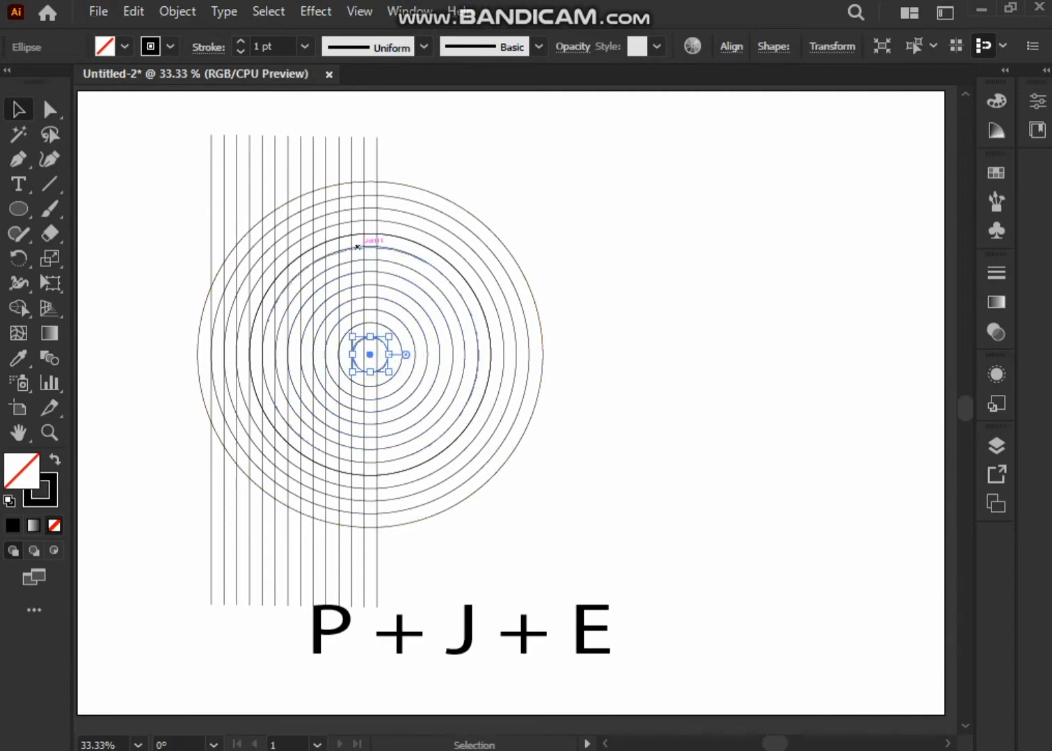
Unlock all the vertical spacing lines and delete them, keeping only the concentric circles.
click(518, 328)
drag(597, 169, 465, 430)
click(471, 437)
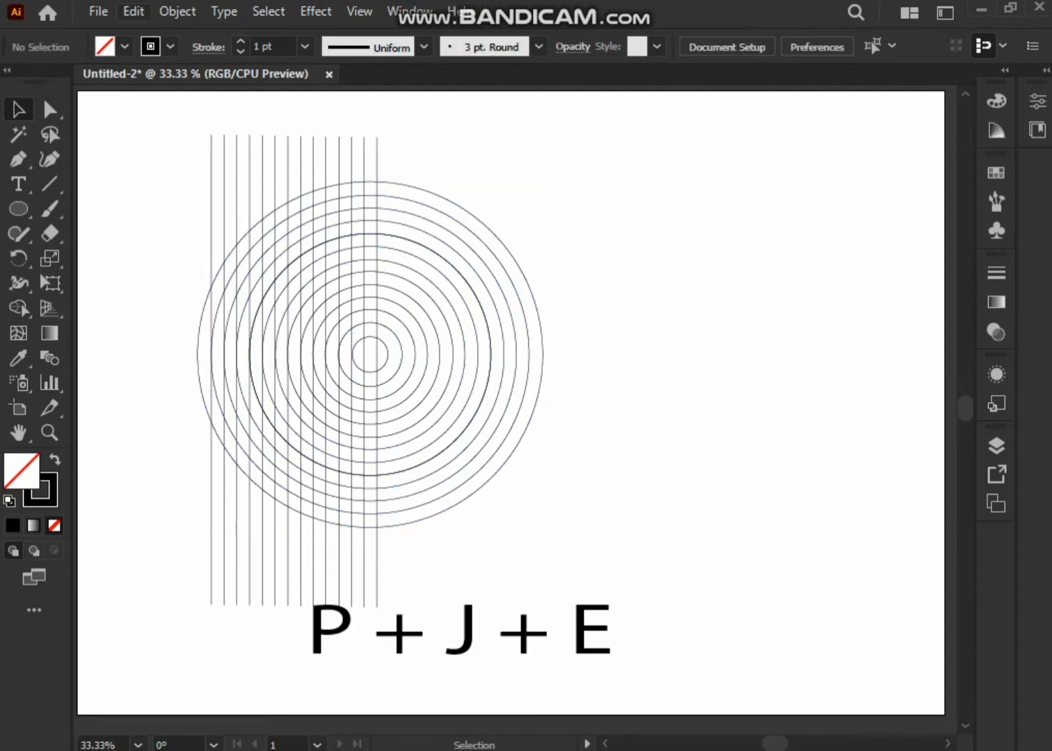
click(177, 11)
click(268, 174)
click(187, 132)
drag(197, 130, 403, 167)
key(Delete)
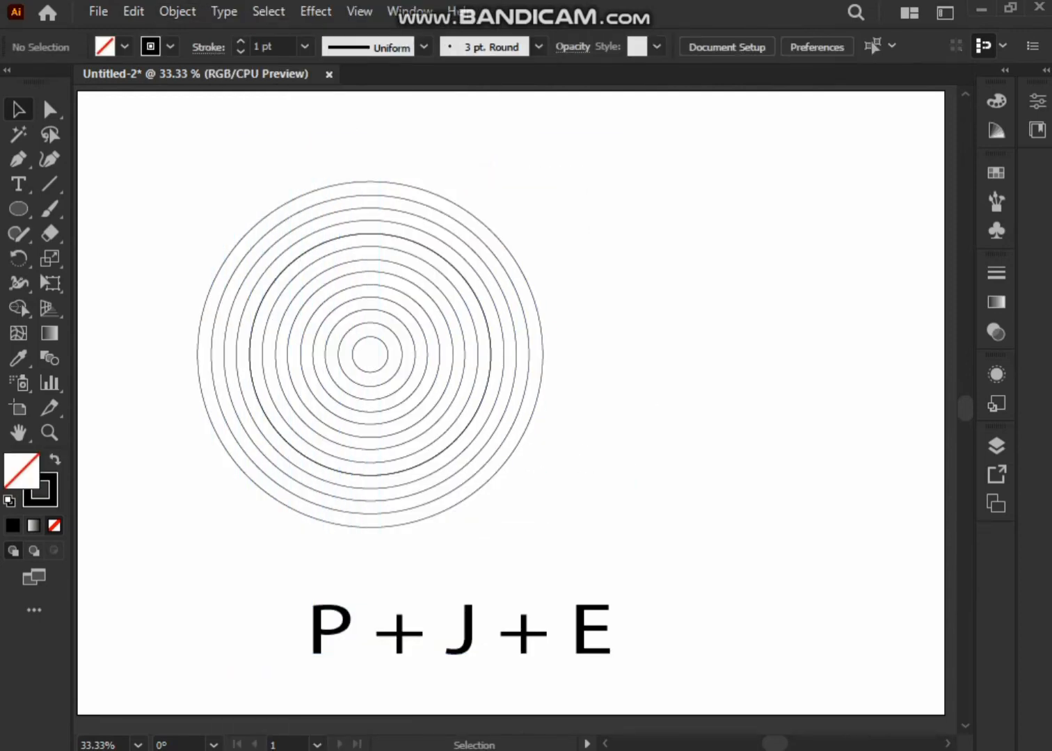
Group the concentric circles, place a copy beside them overlapping by one outer radius, and select both groups.
drag(210, 179, 519, 479)
right_click(402, 355)
click(458, 376)
drag(386, 355, 478, 355)
click(183, 150)
drag(182, 150, 488, 449)
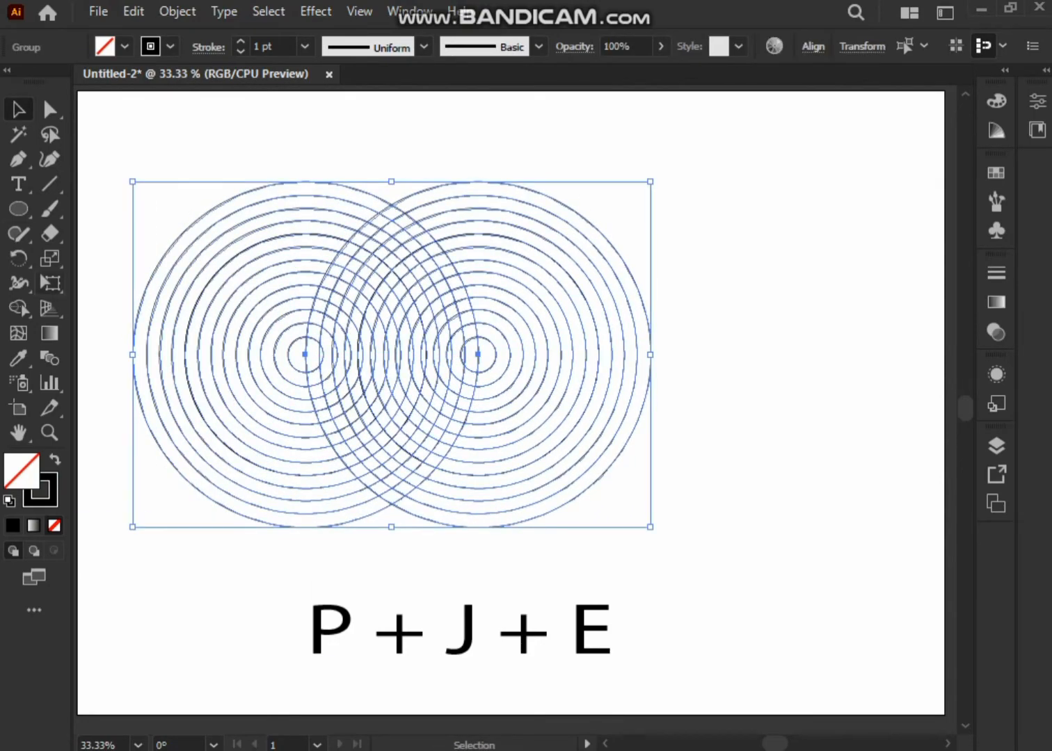
Using Shape Builder with a black fill, merge the overlap's left outer band into a long curved stem for the P.
key(shift+m)
click(124, 46)
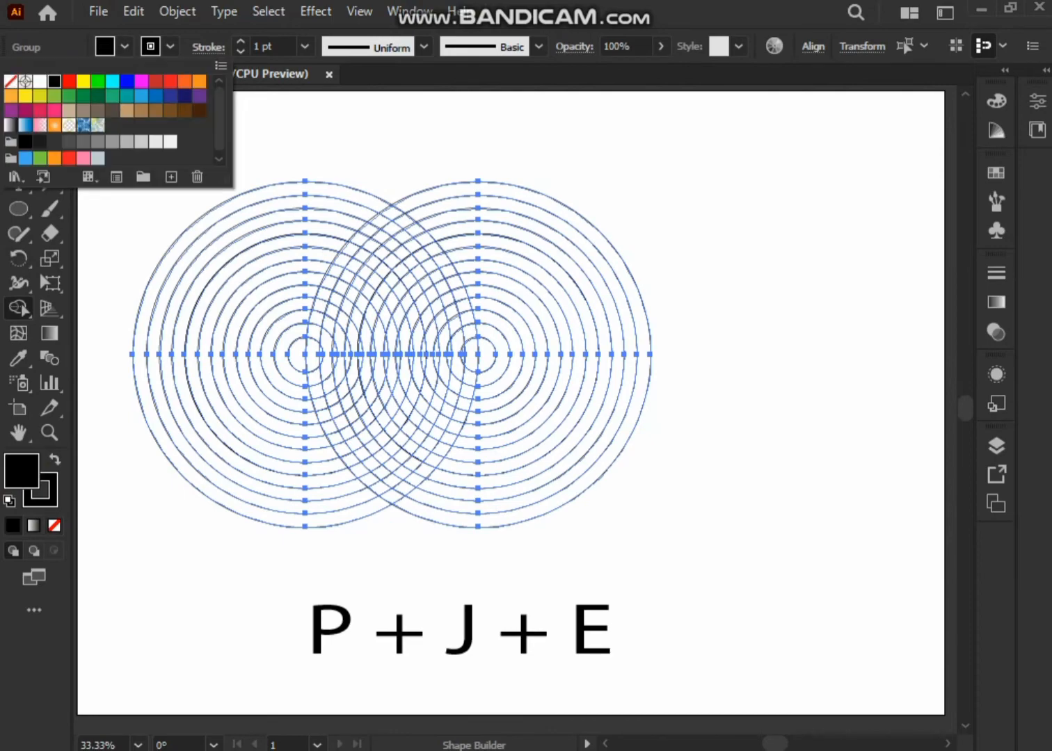
click(123, 46)
scroll(365, 286, up, 2)
mouse_move(366, 286)
mouse_down()
mouse_move(353, 188)
mouse_move(383, 236)
mouse_up()
scroll(383, 236, down, 1)
drag(404, 139, 325, 229)
drag(325, 229, 322, 244)
drag(306, 374, 327, 443)
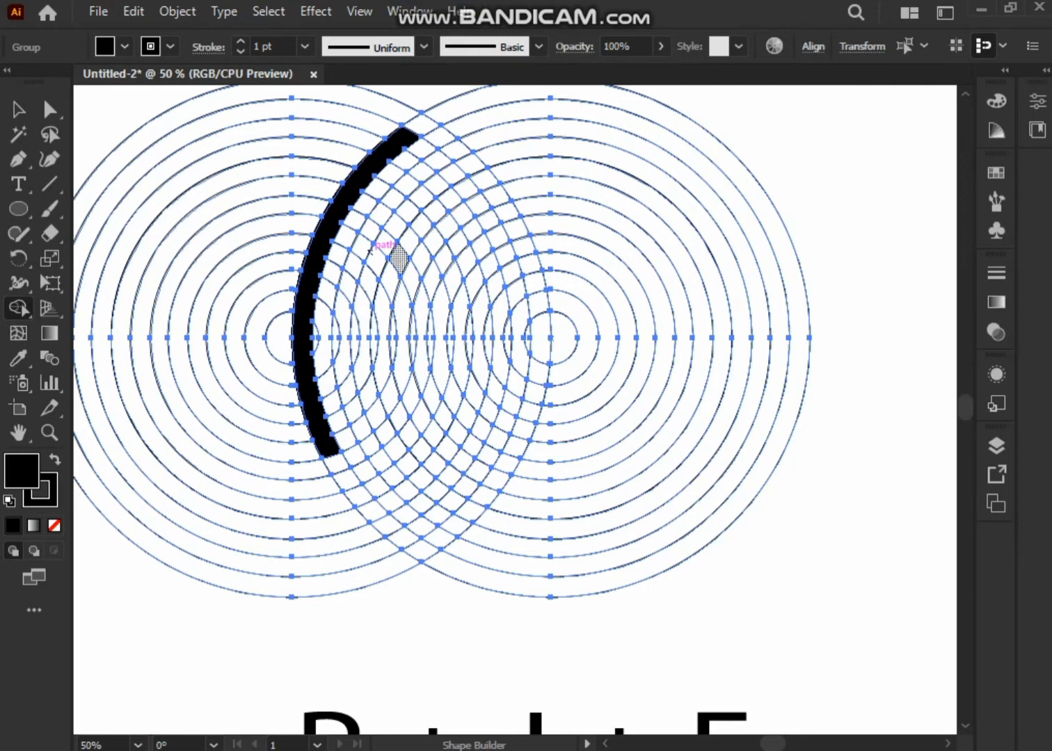
Merge the upper right curved bands and the segments closing their ends to form the bowl of the P.
mouse_move(404, 139)
mouse_down()
mouse_move(477, 203)
mouse_move(447, 229)
mouse_move(496, 234)
mouse_move(489, 217)
mouse_up()
key(ctrl+z)
key(ctrl+z)
drag(489, 218, 458, 244)
drag(379, 163, 456, 234)
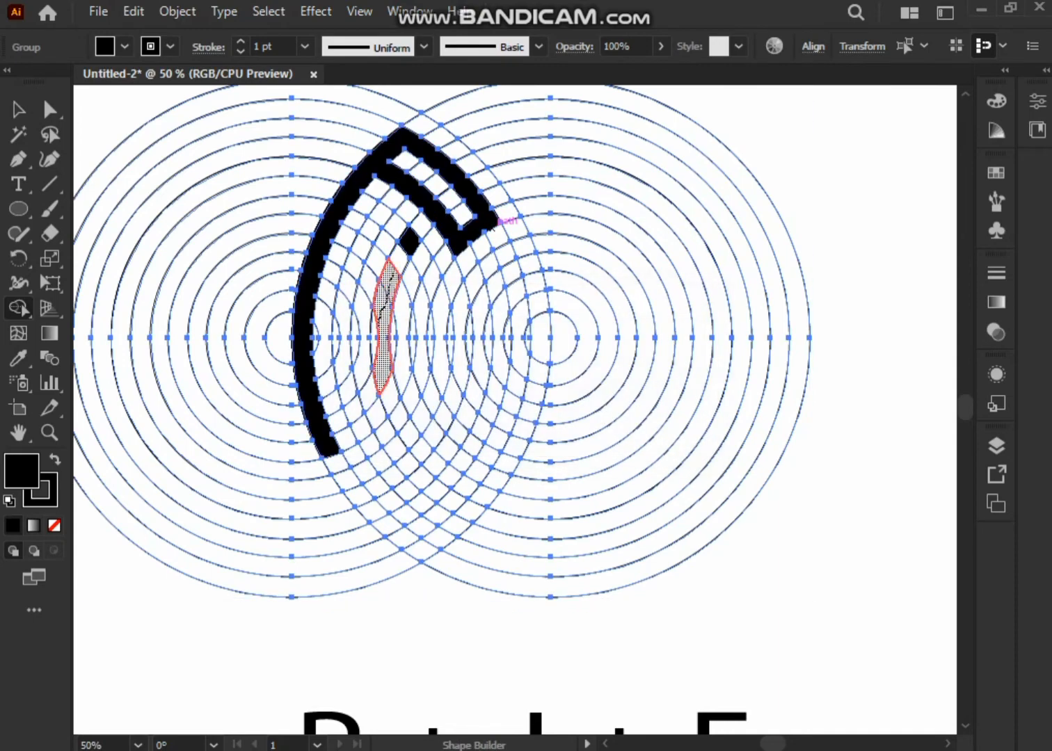
Merge the inner curved band and its lower hook into the J, and extend the P's stem further down.
drag(379, 317, 380, 320)
drag(401, 419, 410, 435)
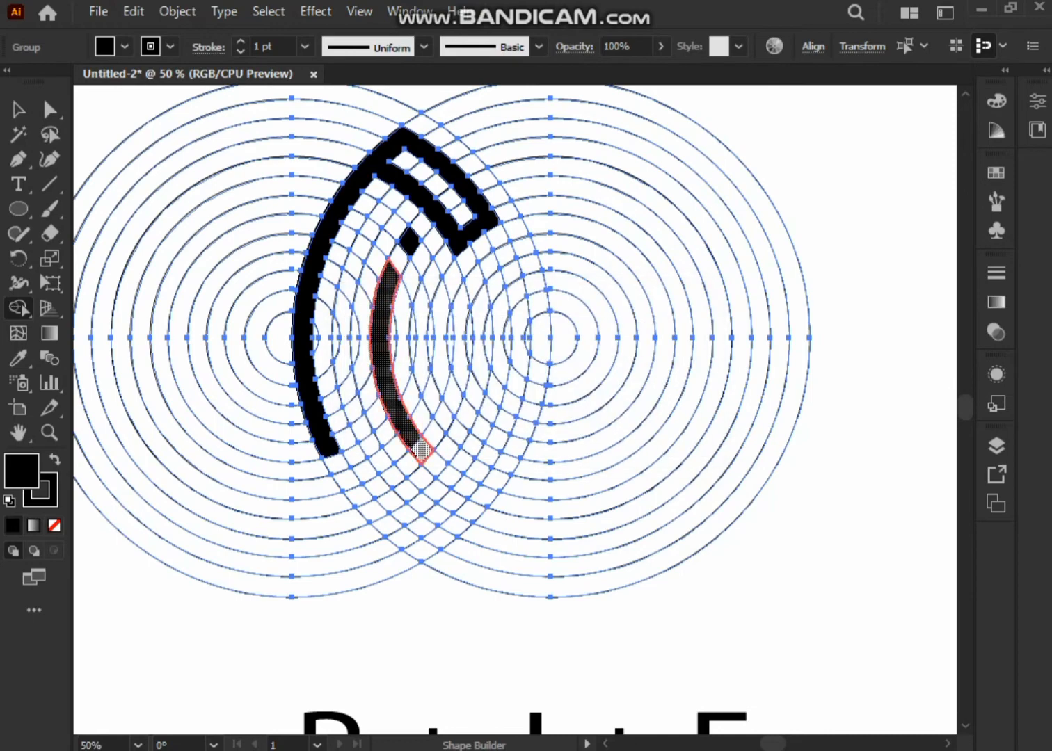
drag(375, 510, 371, 514)
drag(325, 444, 348, 478)
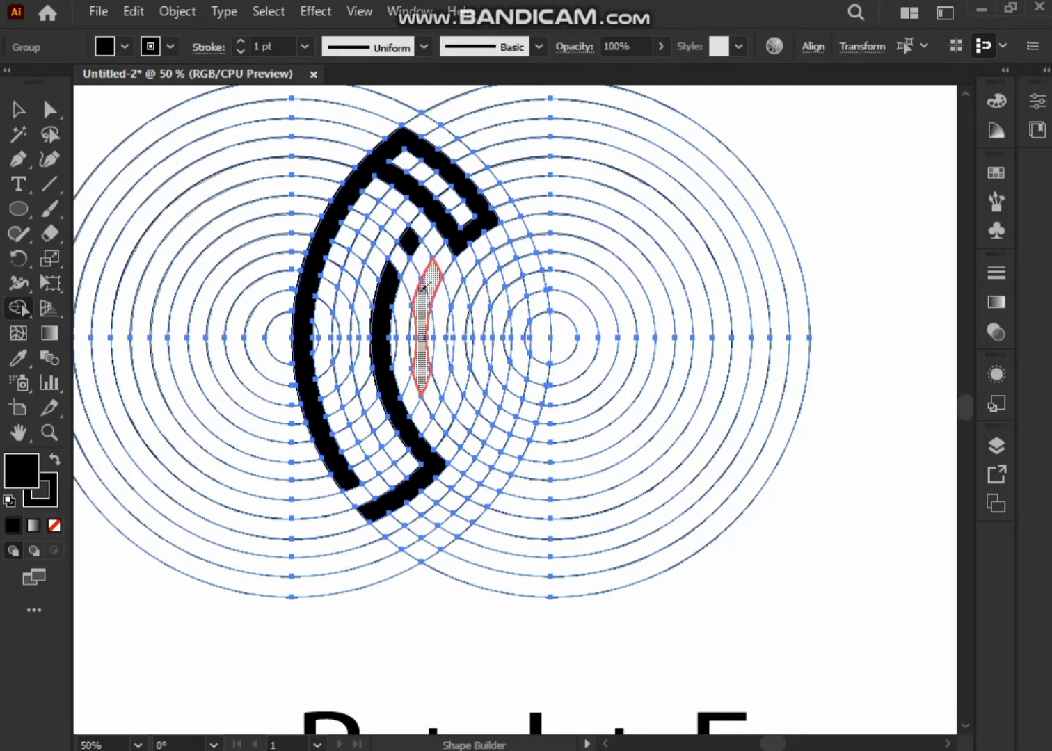
Merge three curved bands right of the J, joined at their lower ends, to form the E.
mouse_move(424, 286)
mouse_down()
mouse_move(421, 349)
mouse_move(435, 403)
mouse_move(515, 463)
mouse_up()
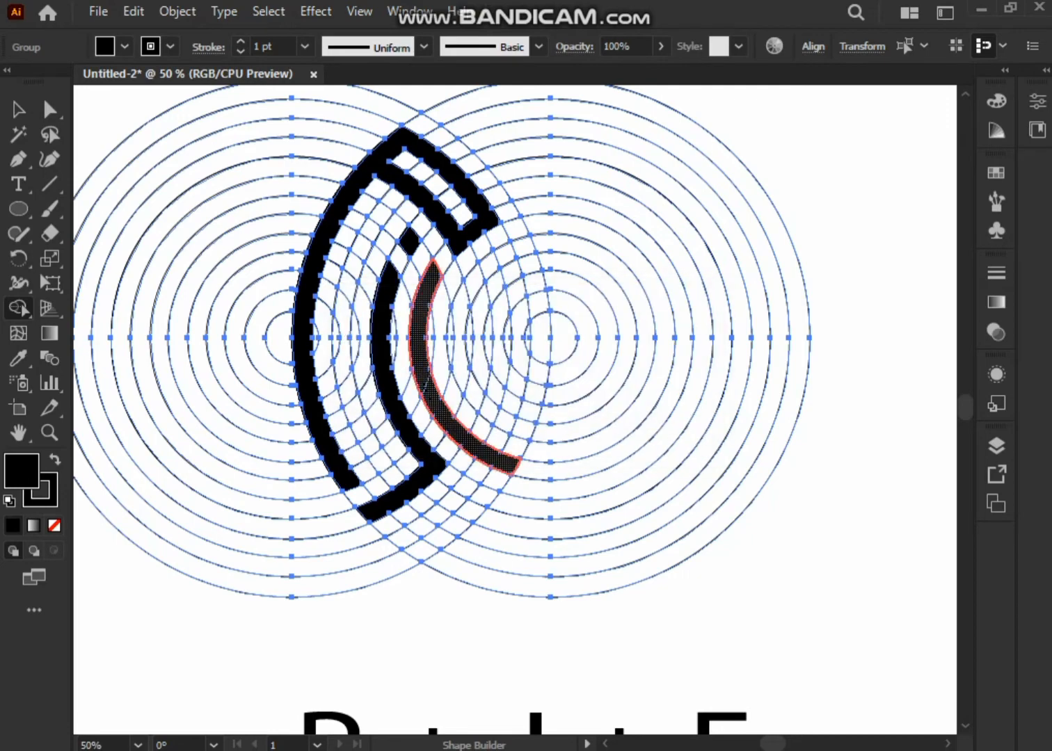
drag(422, 391, 428, 376)
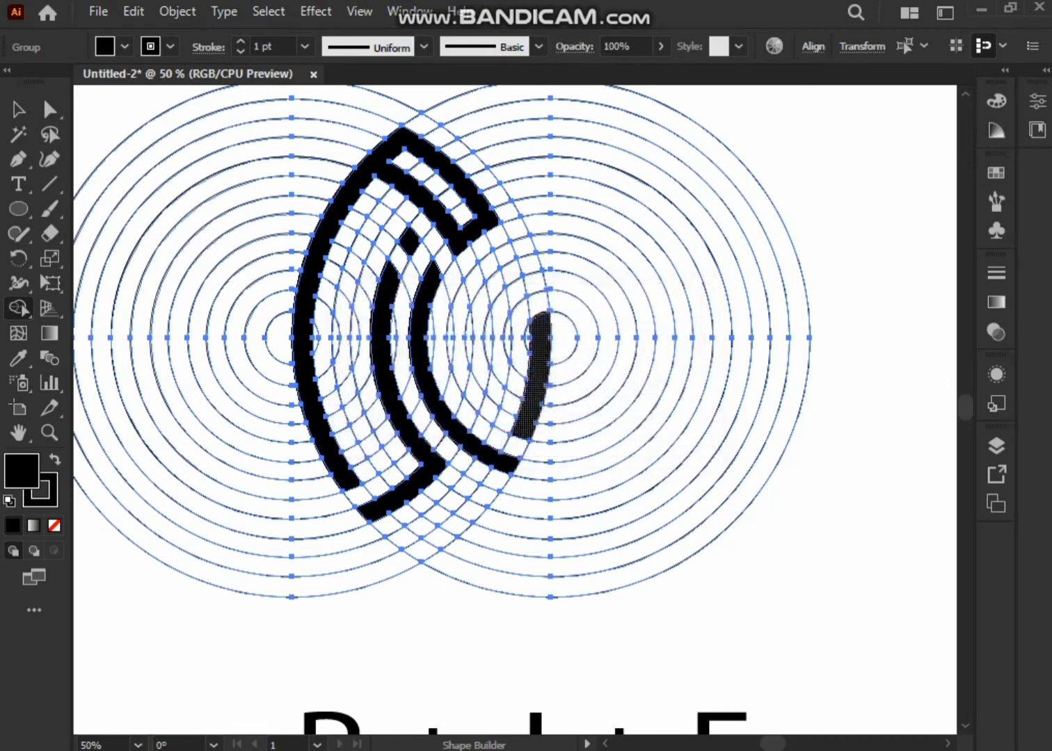
drag(517, 435, 511, 459)
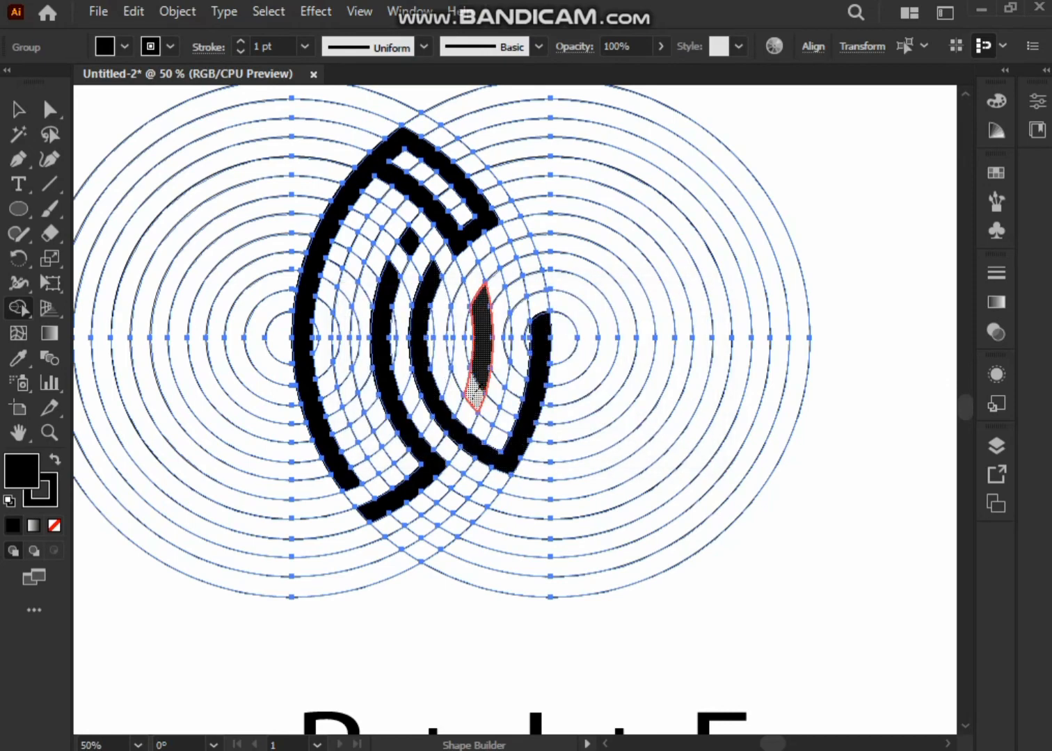
drag(475, 400, 466, 426)
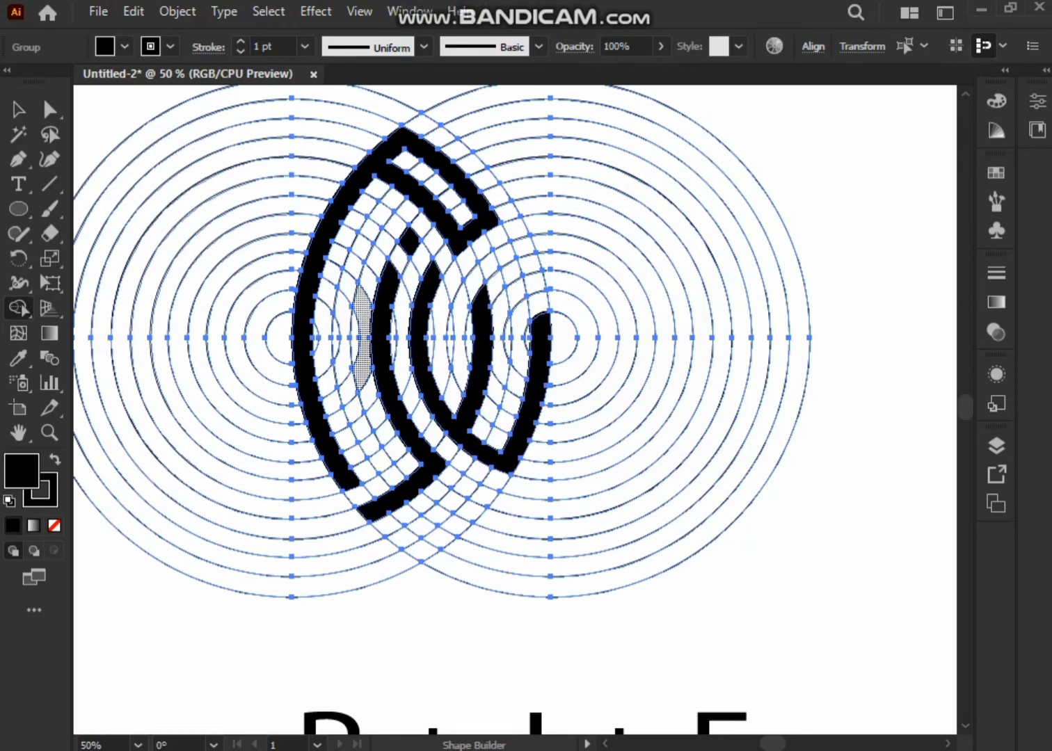
Ungroup the overlapping circle artwork and deselect it.
key(v)
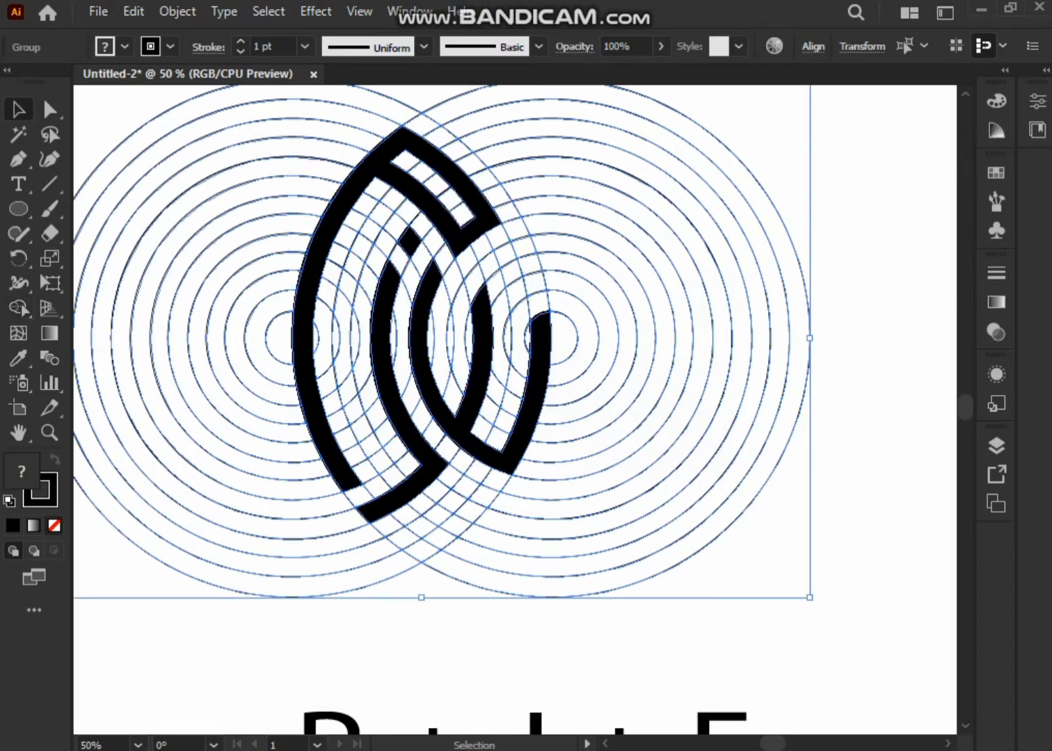
right_click(149, 120)
click(208, 301)
click(195, 197)
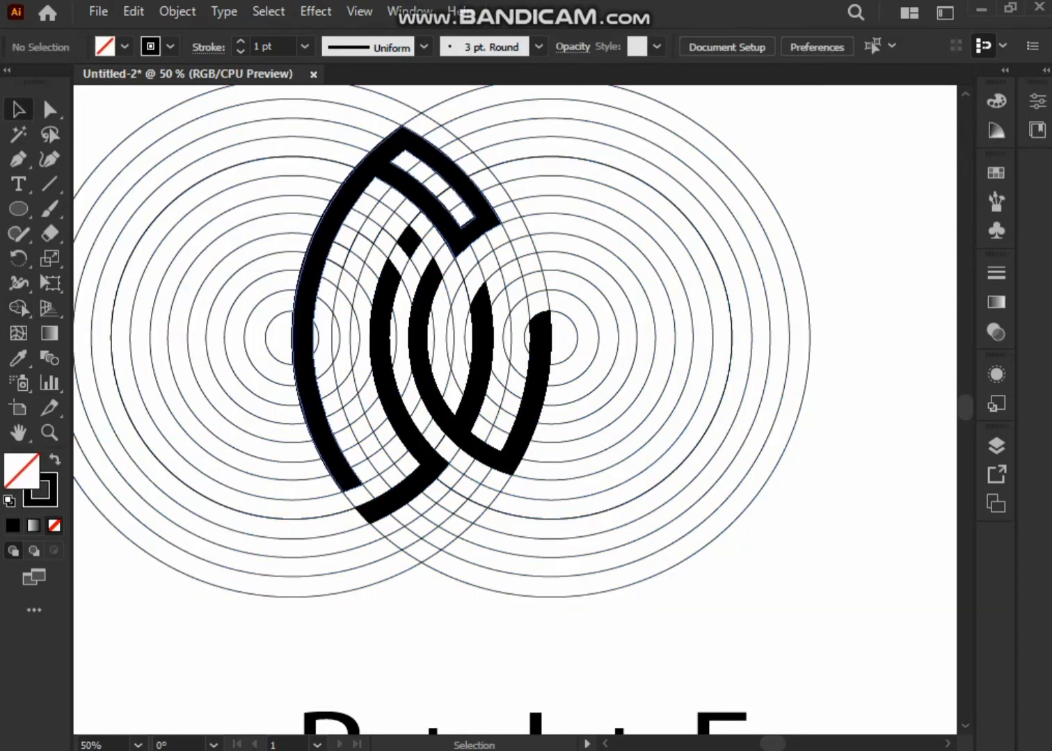
Select the filled monogram shapes and clear all artwork from the artboard.
click(320, 237)
shift+click(407, 240)
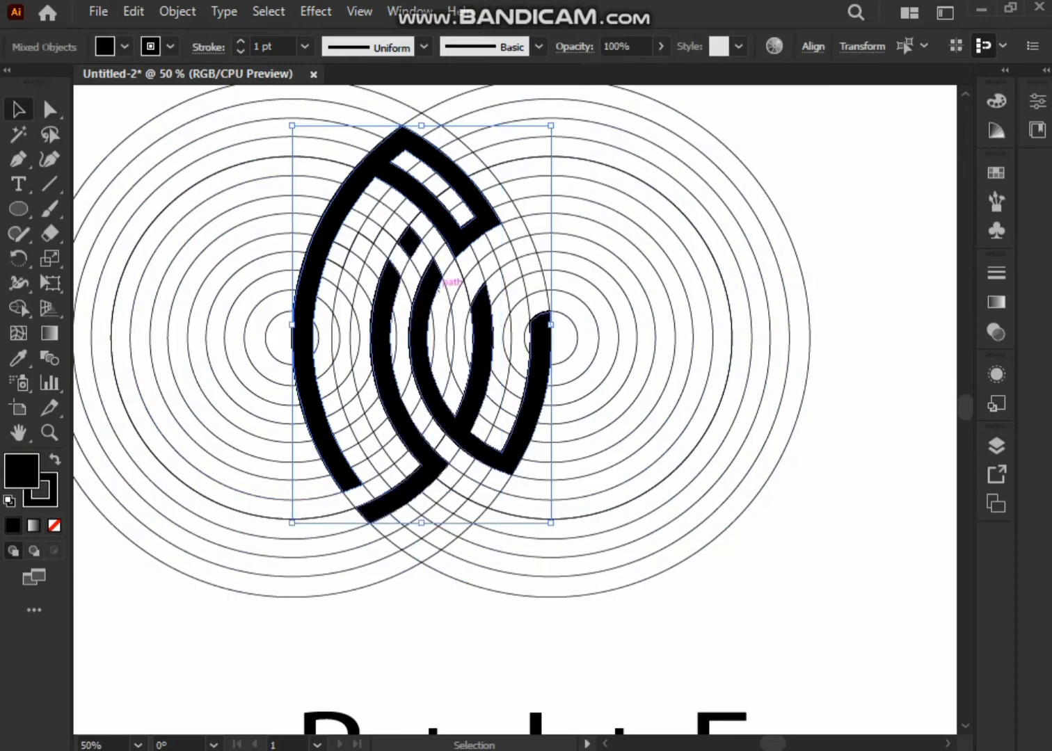
key(Delete)
key(ctrl+a)
key(Delete)
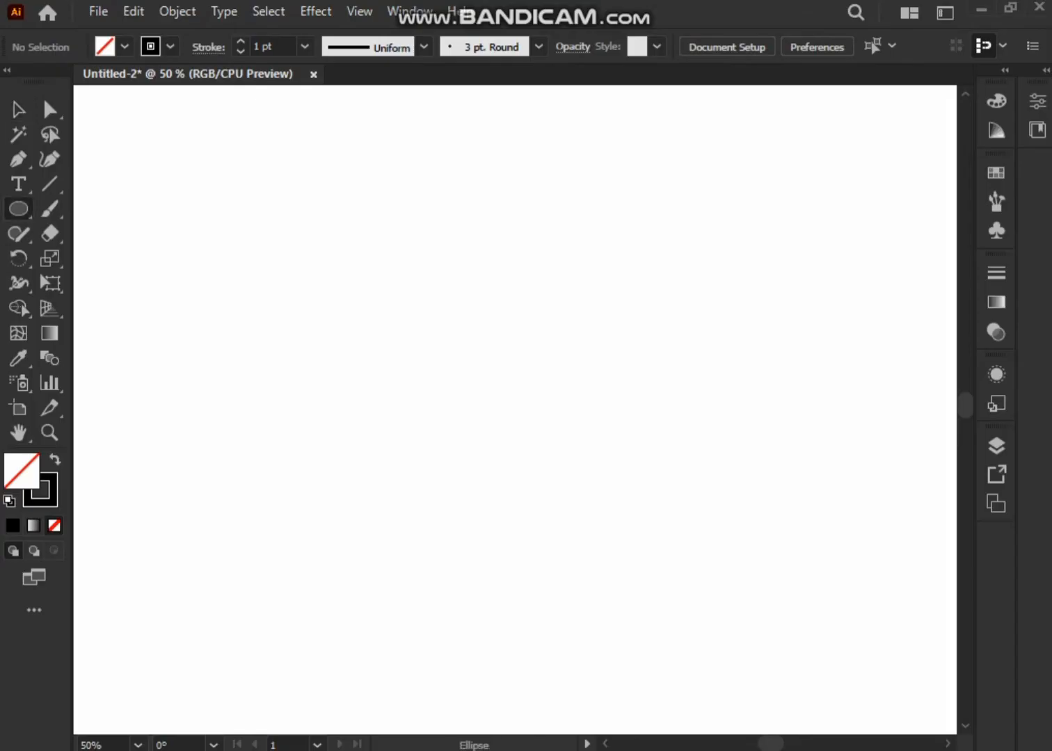
Draw a circle about 513 px across, reposition it slightly, and add a smaller concentric copy inside to form a ring.
drag(280, 227, 629, 578)
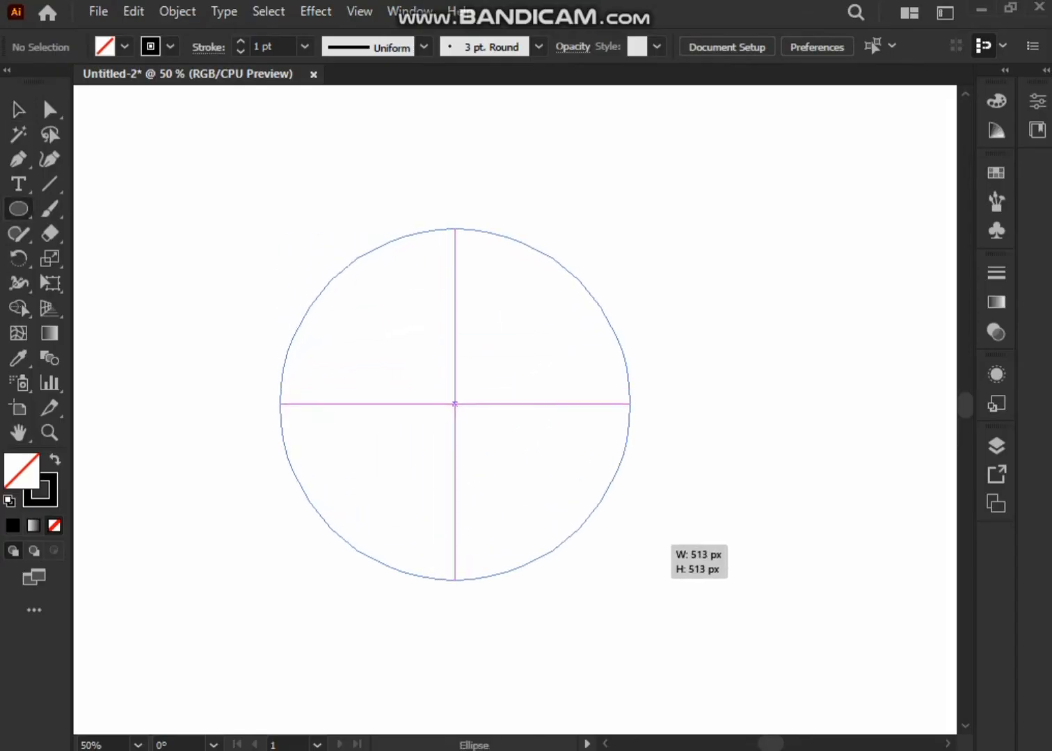
key(v)
mouse_move(454, 403)
mouse_down()
mouse_move(434, 382)
mouse_move(448, 382)
mouse_up()
click(133, 11)
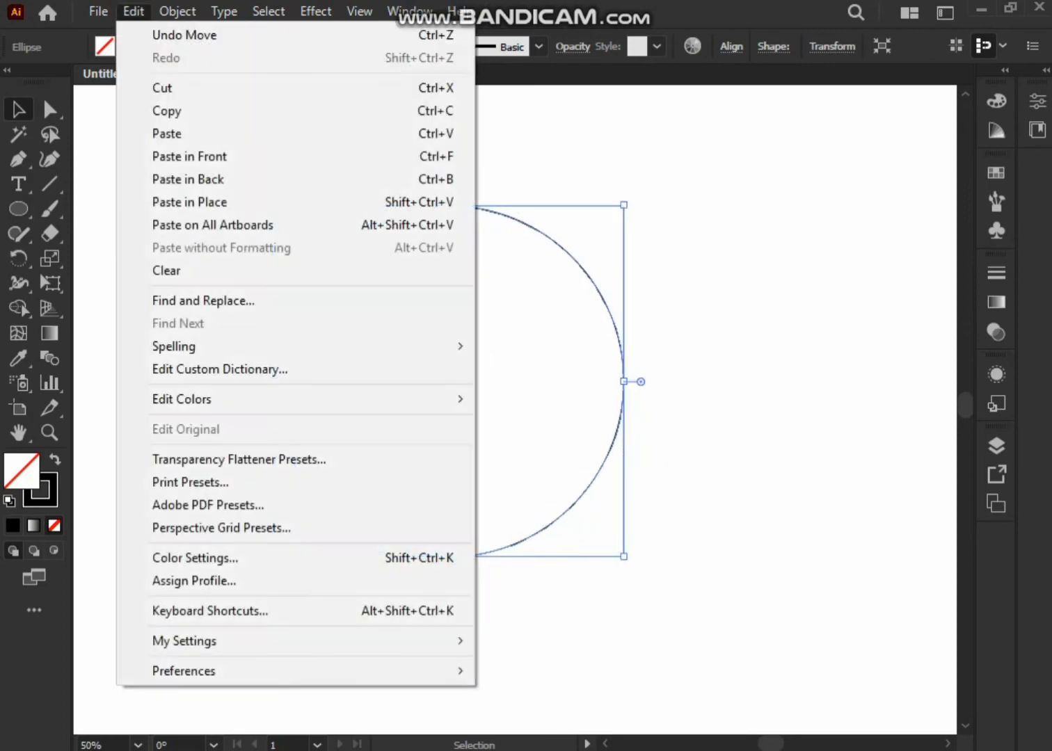
click(167, 111)
click(133, 12)
click(187, 156)
drag(623, 557, 601, 533)
Select both concentric circles, group them and clear the selection.
click(689, 515)
drag(689, 515, 406, 283)
right_click(407, 282)
click(459, 409)
click(209, 292)
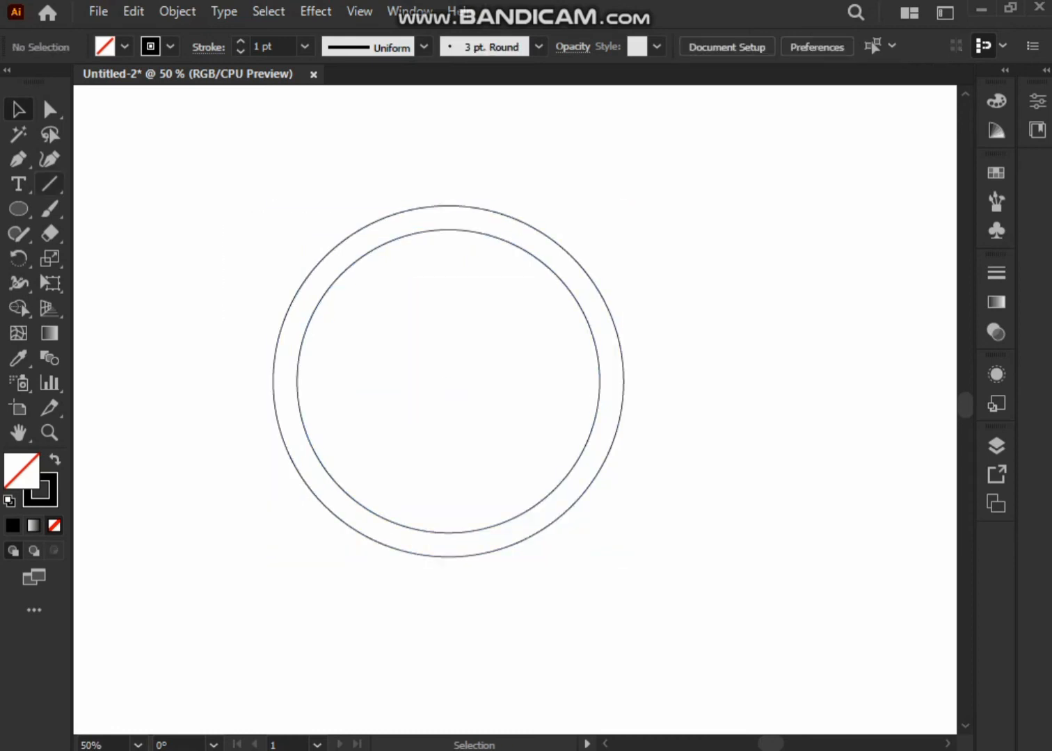
Draw a vertical line touching the outer circle's left edge and repeat copies at the ring's width past its right edge.
drag(273, 556, 274, 638)
drag(273, 397, 297, 397)
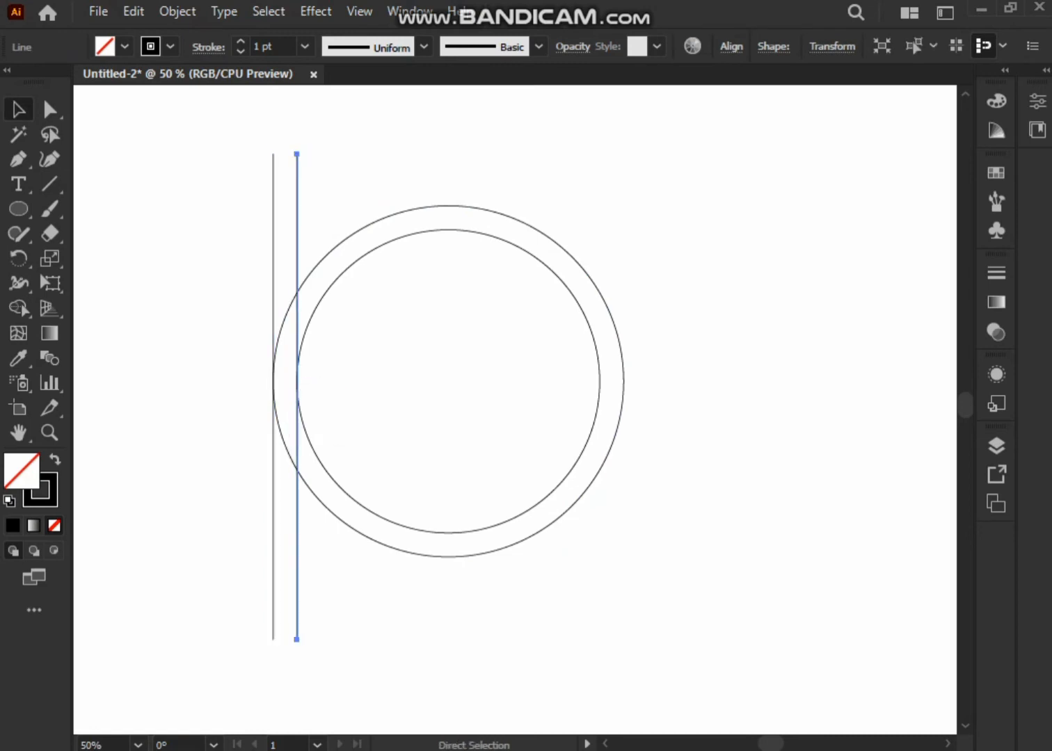
key(ctrl+d)
key(ctrl+d)
key(ctrl+d)
key(ctrl+d)
key(ctrl+d)
key(ctrl+d)
key(ctrl+d)
key(ctrl+d)
key(ctrl+d)
key(ctrl+d)
key(ctrl+d)
key(ctrl+d)
key(ctrl+d)
key(ctrl+d)
Duplicate all the vertical lines in place and rotate the copies 90° to form a square grid over the ring.
drag(178, 129, 702, 189)
click(133, 11)
click(167, 111)
click(133, 11)
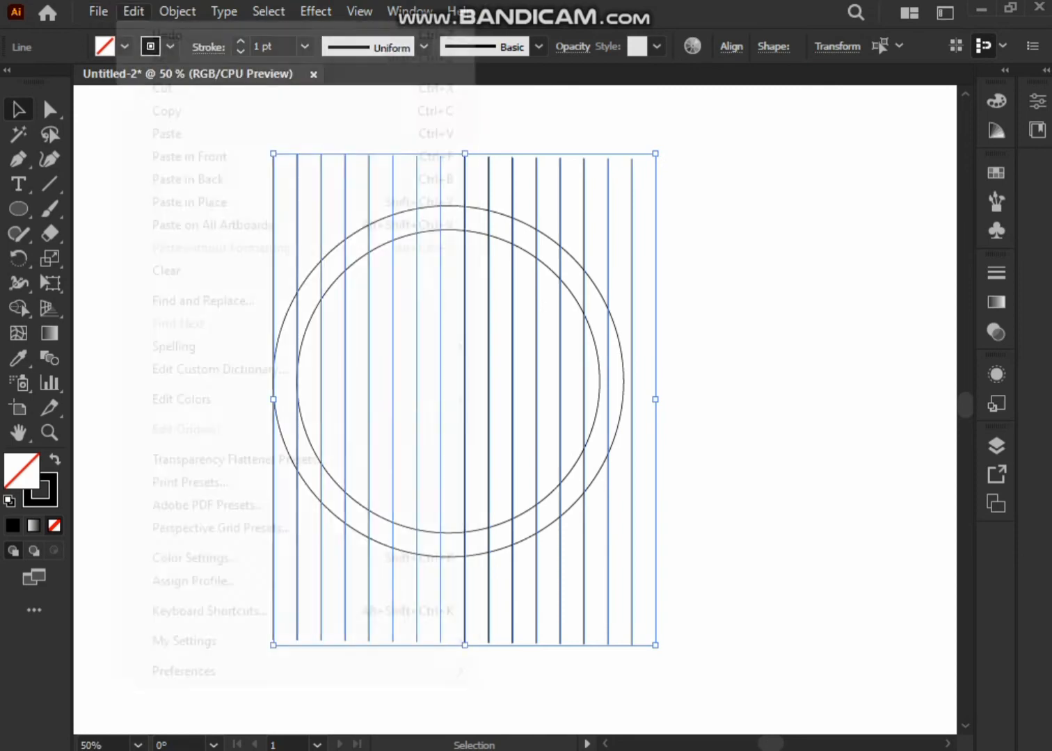
click(189, 157)
drag(663, 147, 819, 512)
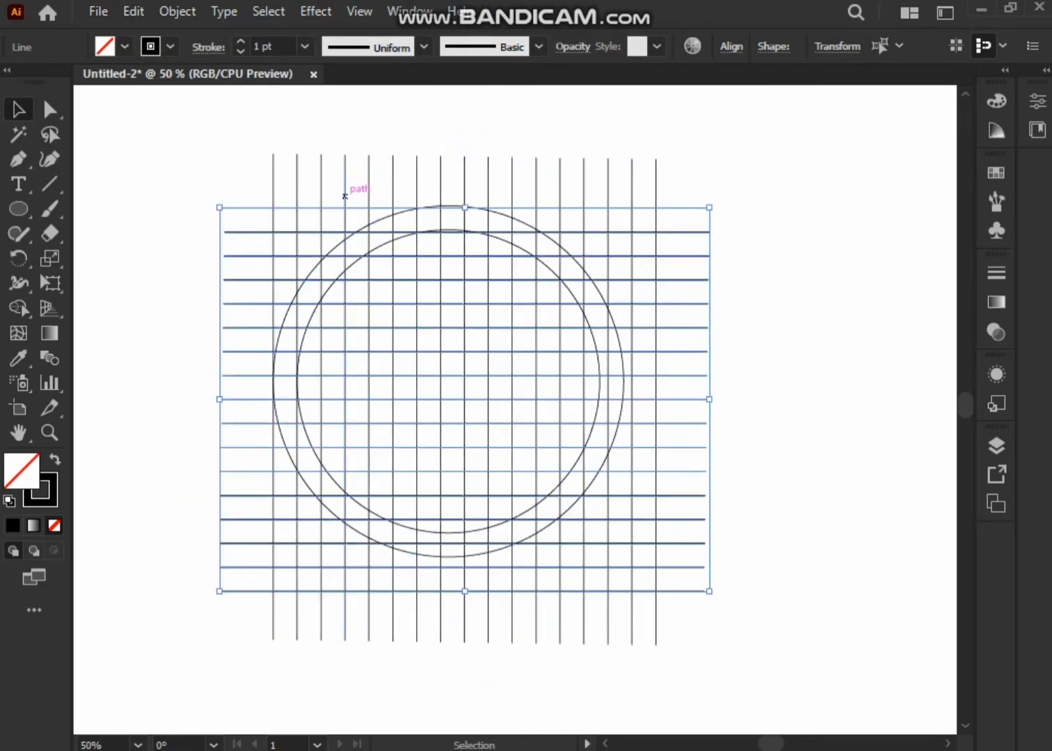
Select the circles and grid, and use Shape Builder with a black fill to merge the central column into a vertical stem.
drag(192, 136, 613, 544)
click(18, 309)
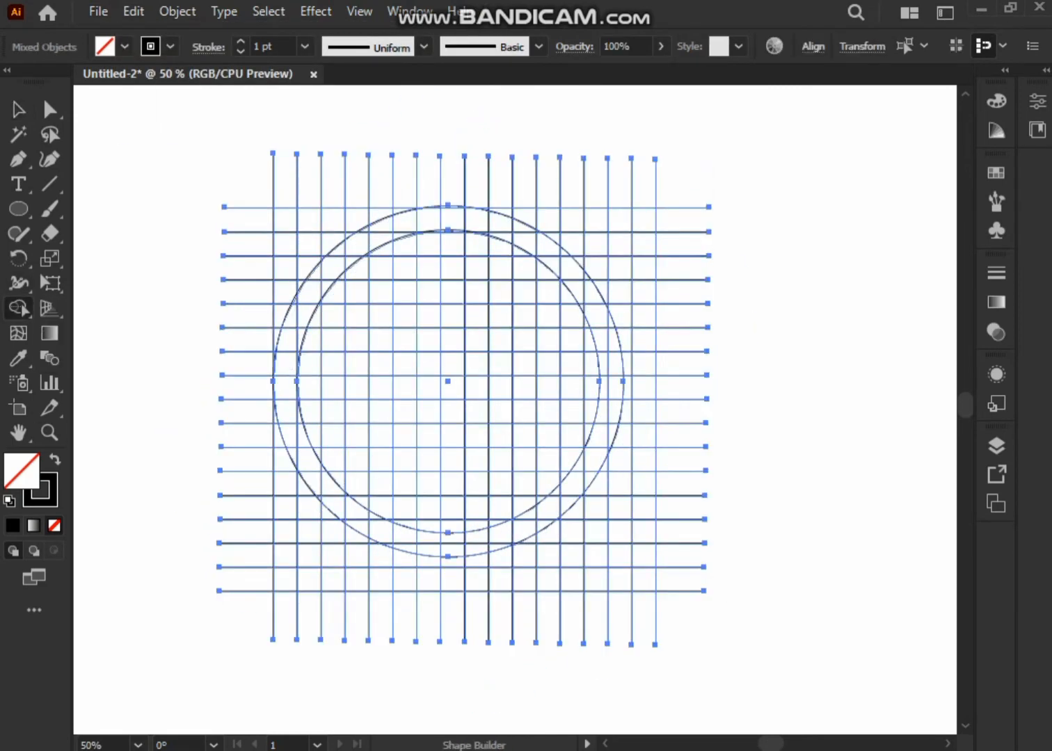
click(124, 46)
key(Escape)
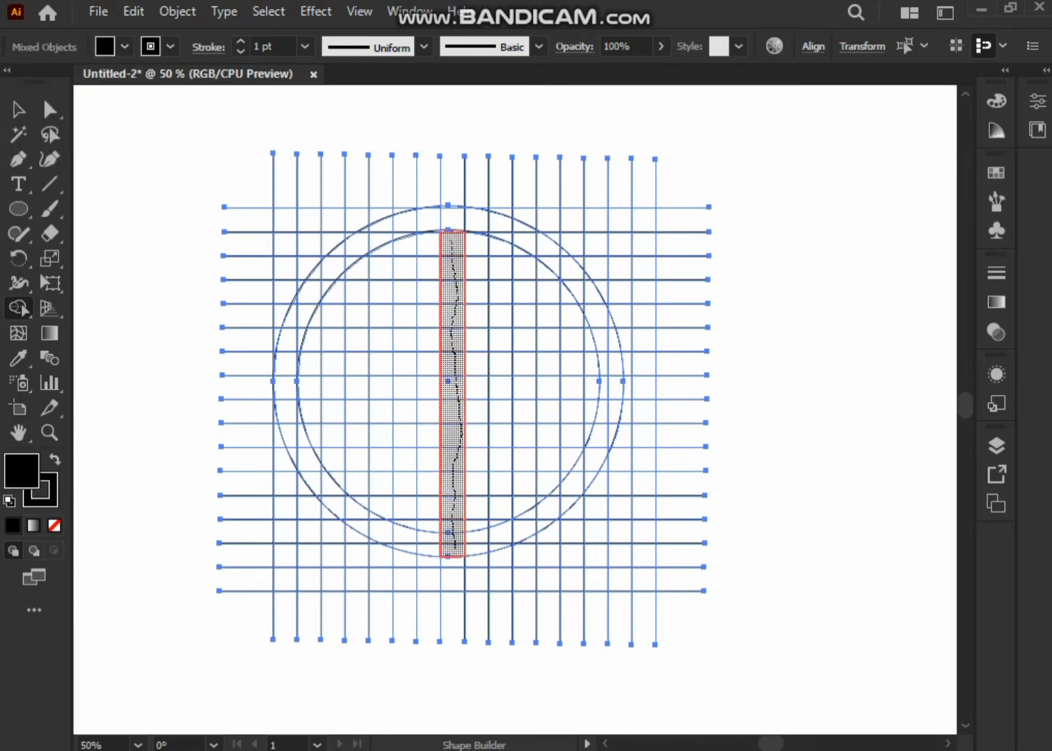
drag(453, 548, 454, 550)
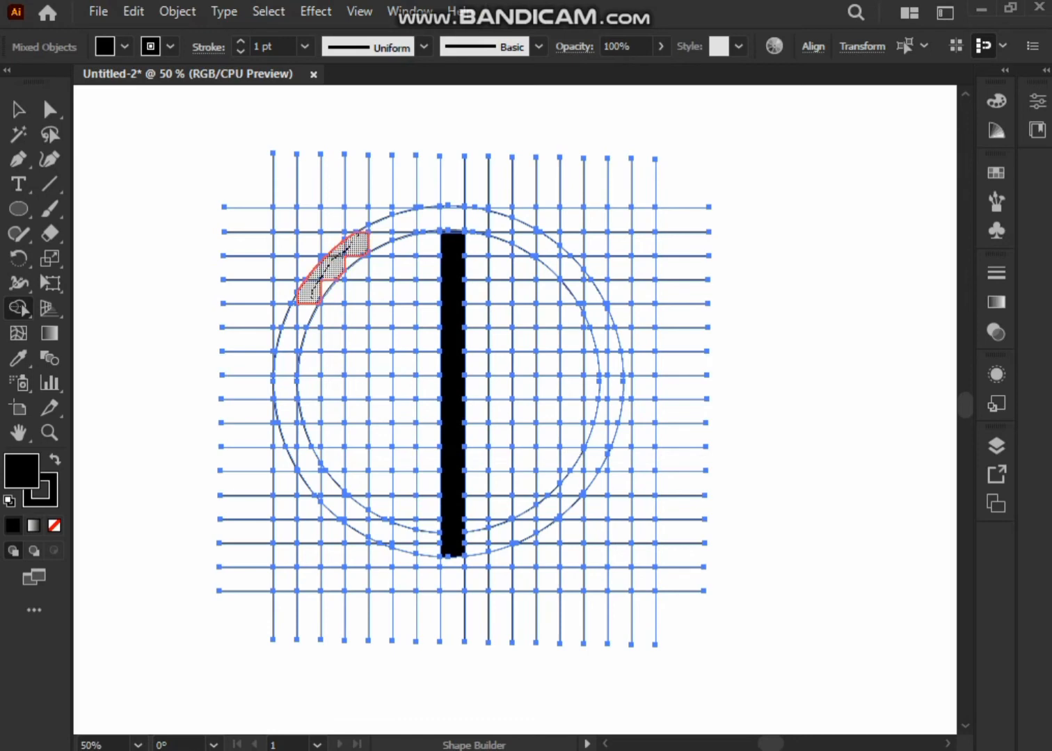
Merge the upper part of the ring into one black arc, including the small leftover slivers along its edges.
drag(485, 219, 553, 248)
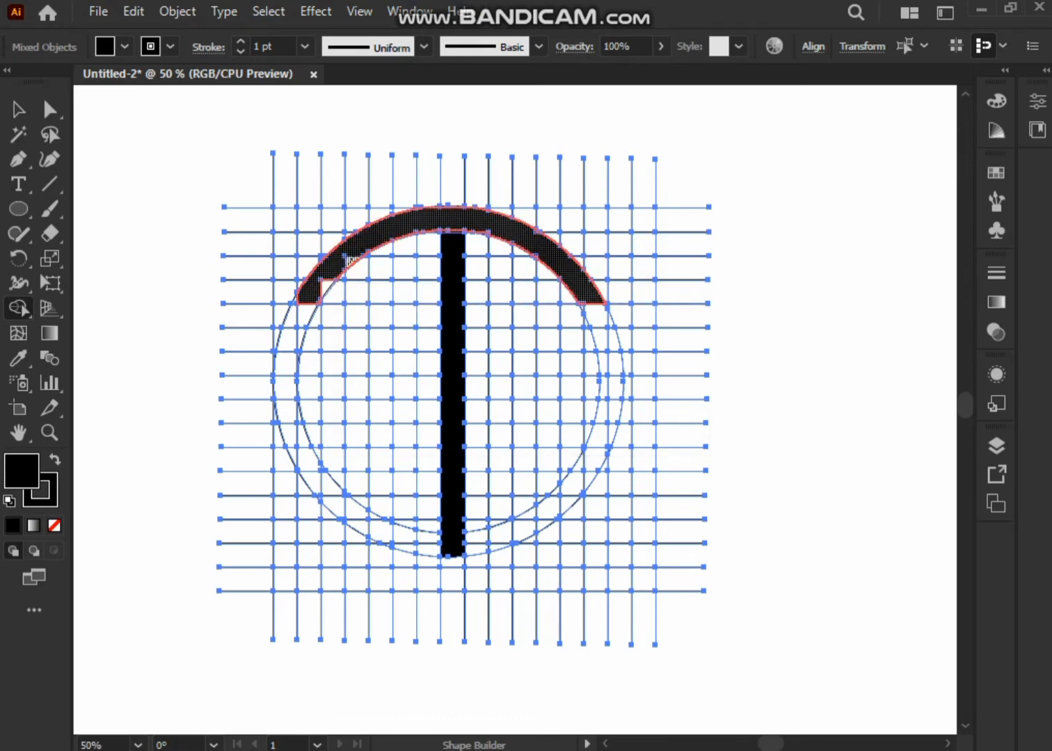
scroll(307, 269, up, 7)
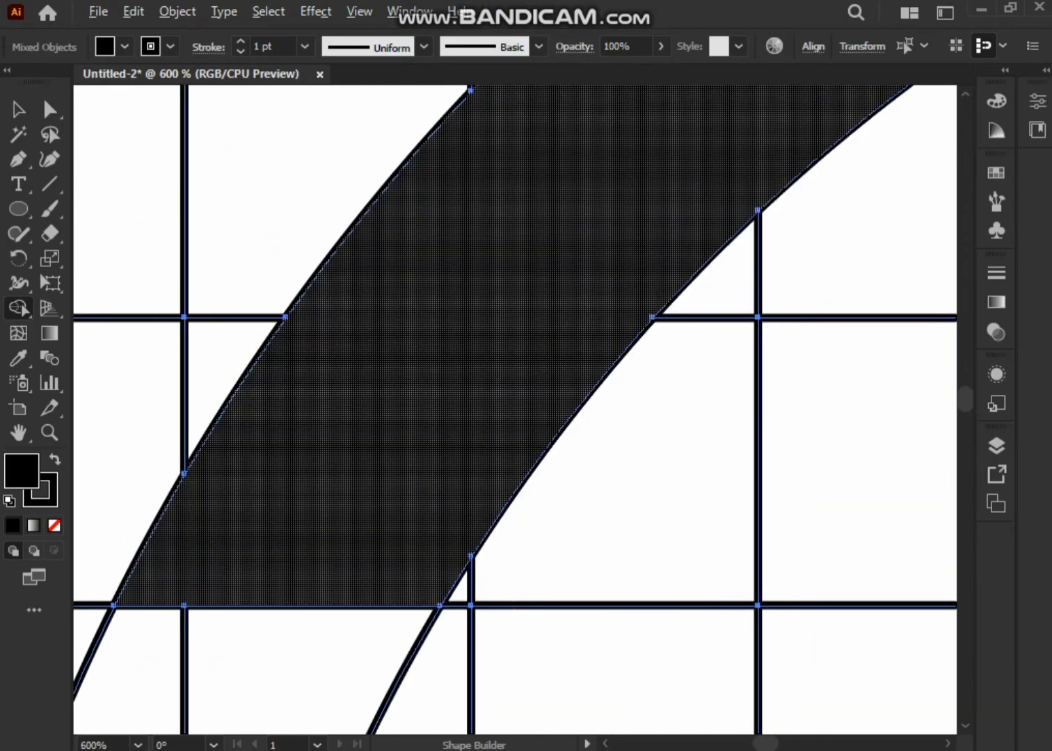
scroll(98, 585, down, 2)
scroll(828, 177, up, 2)
drag(807, 196, 797, 211)
mouse_move(797, 212)
mouse_down()
mouse_move(524, 361)
mouse_move(566, 492)
mouse_up()
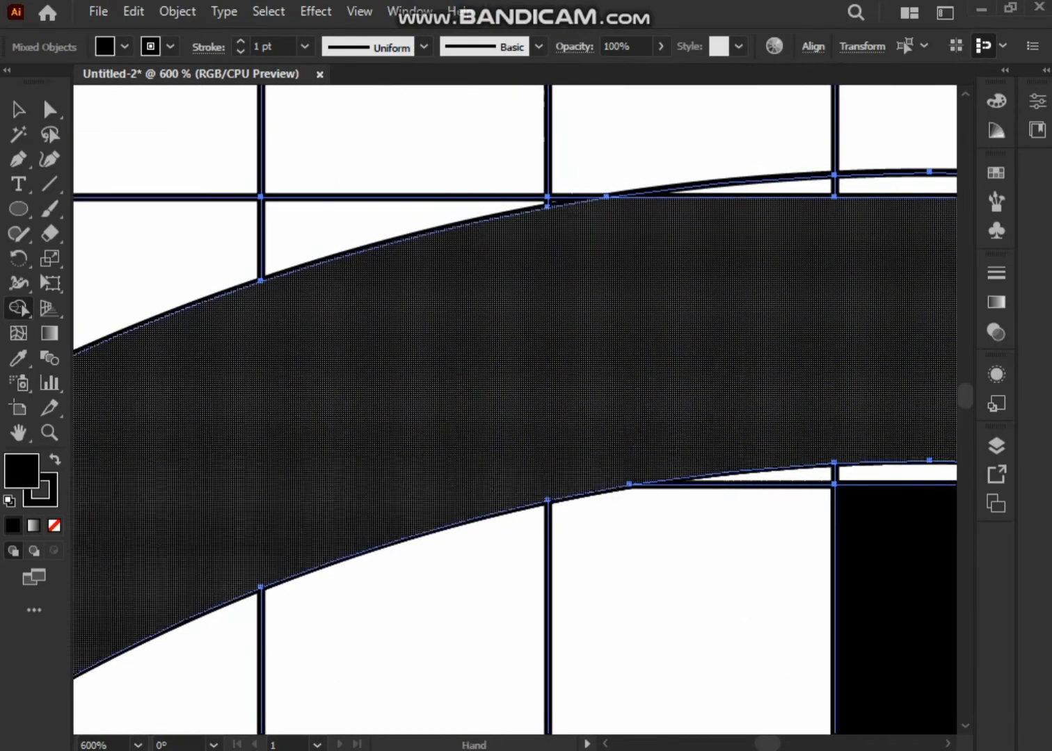
drag(884, 230, 482, 236)
drag(528, 192, 397, 216)
scroll(707, 284, down, 2)
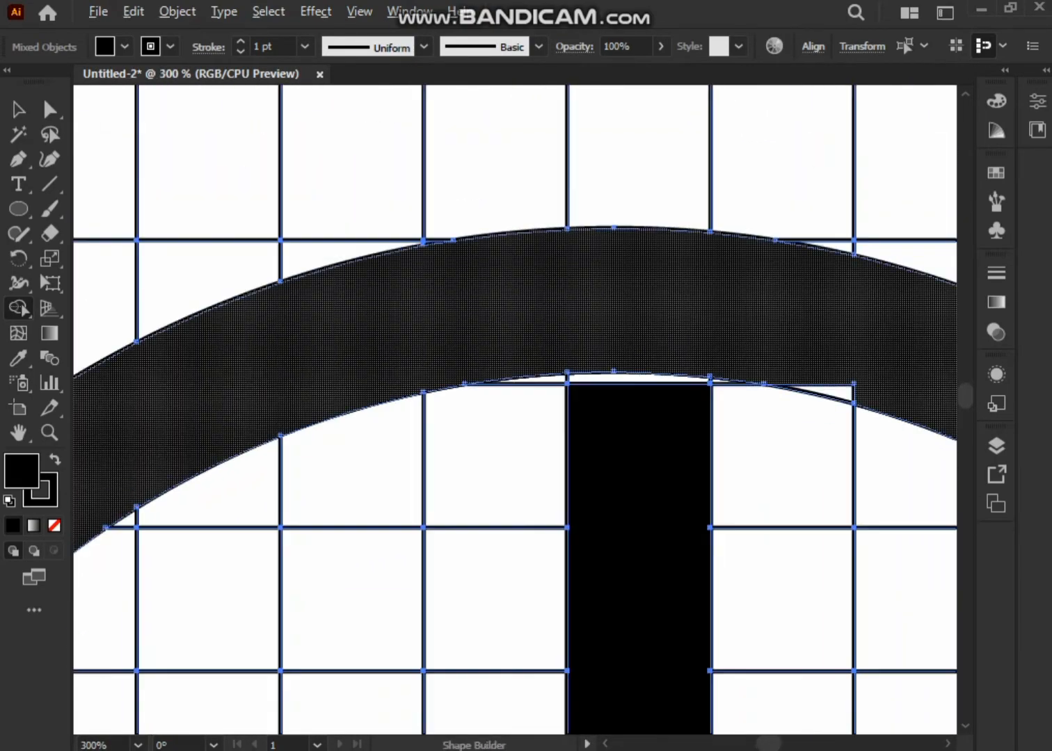
Merge the gap between the arc and the vertical stem so both become one T shape.
scroll(696, 423, up, 2)
drag(580, 306, 580, 390)
scroll(581, 333, down, 4)
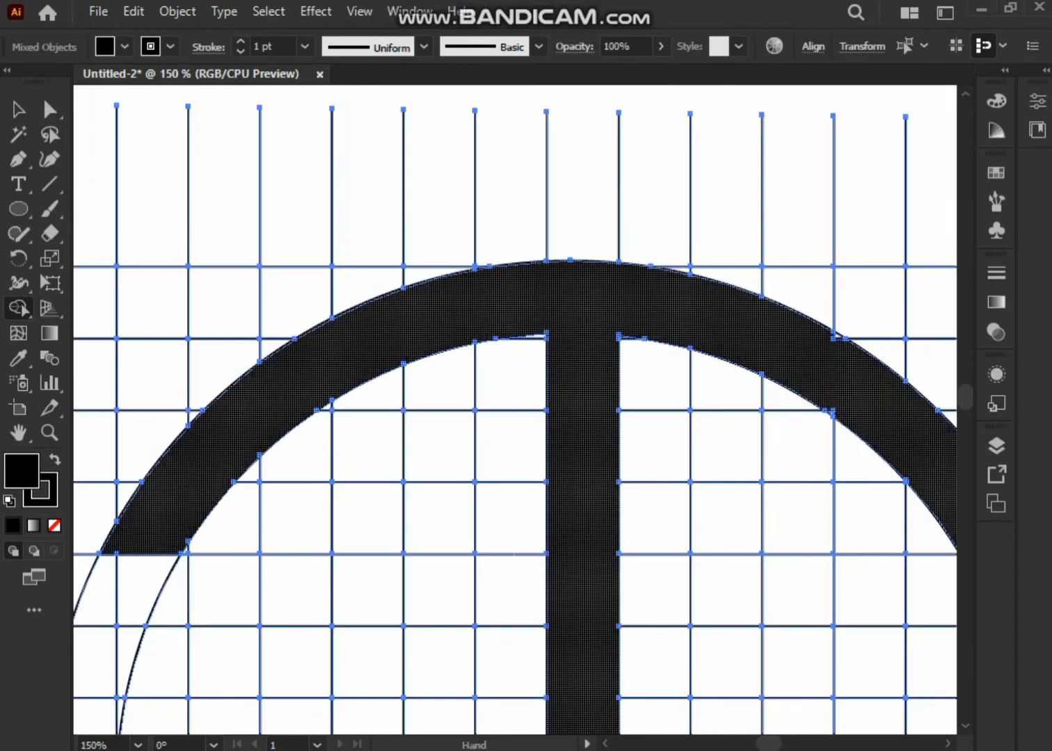
drag(580, 333, 313, 191)
drag(531, 377, 756, 269)
scroll(568, 272, down, 3)
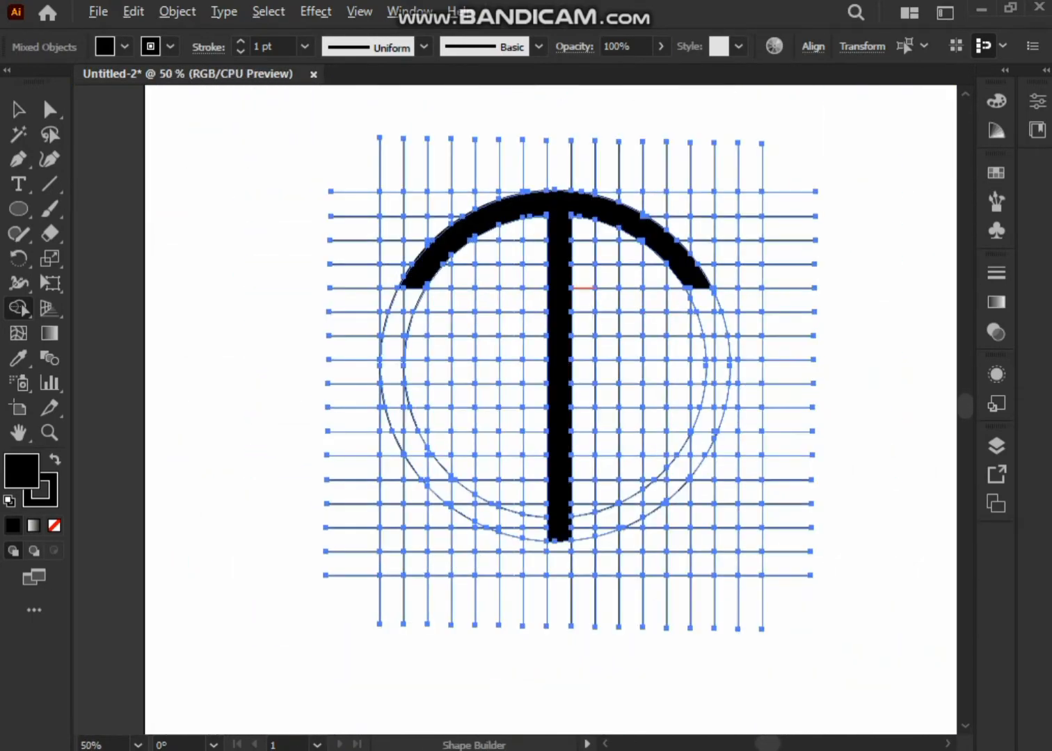
Left of the stem, merge the ring's side band, a top bar and a second vertical leg into one black letter shape.
scroll(626, 272, up, 1)
scroll(392, 276, up, 1)
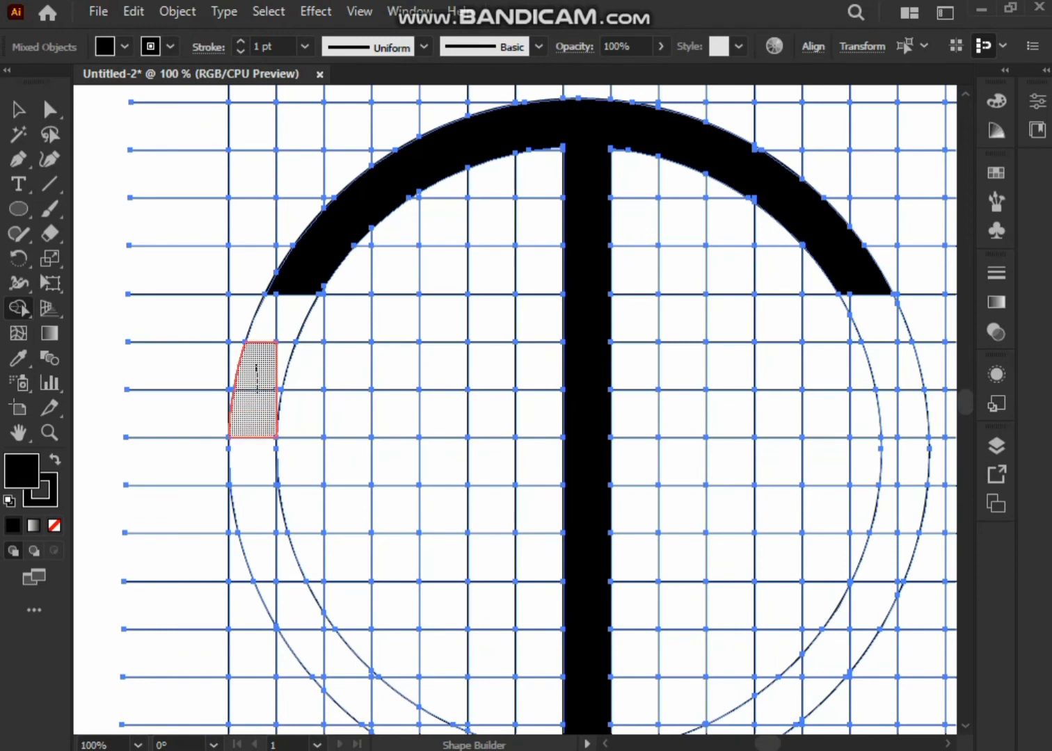
drag(256, 391, 258, 612)
click(263, 320)
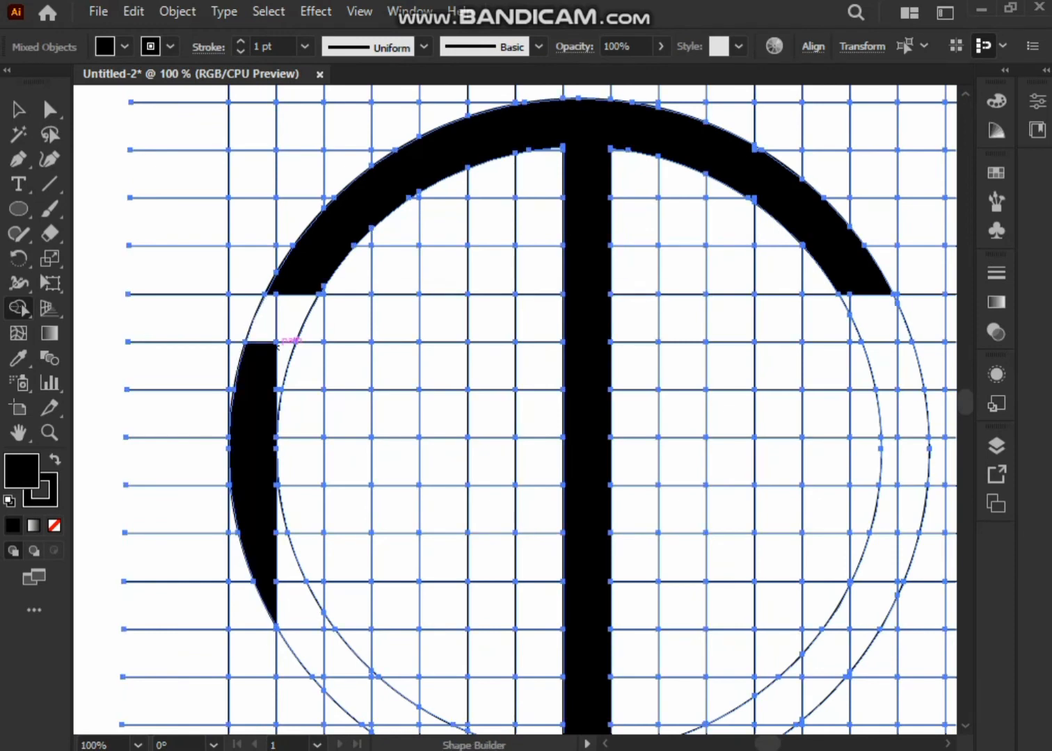
mouse_move(278, 344)
mouse_down()
mouse_move(352, 365)
mouse_move(348, 696)
mouse_up()
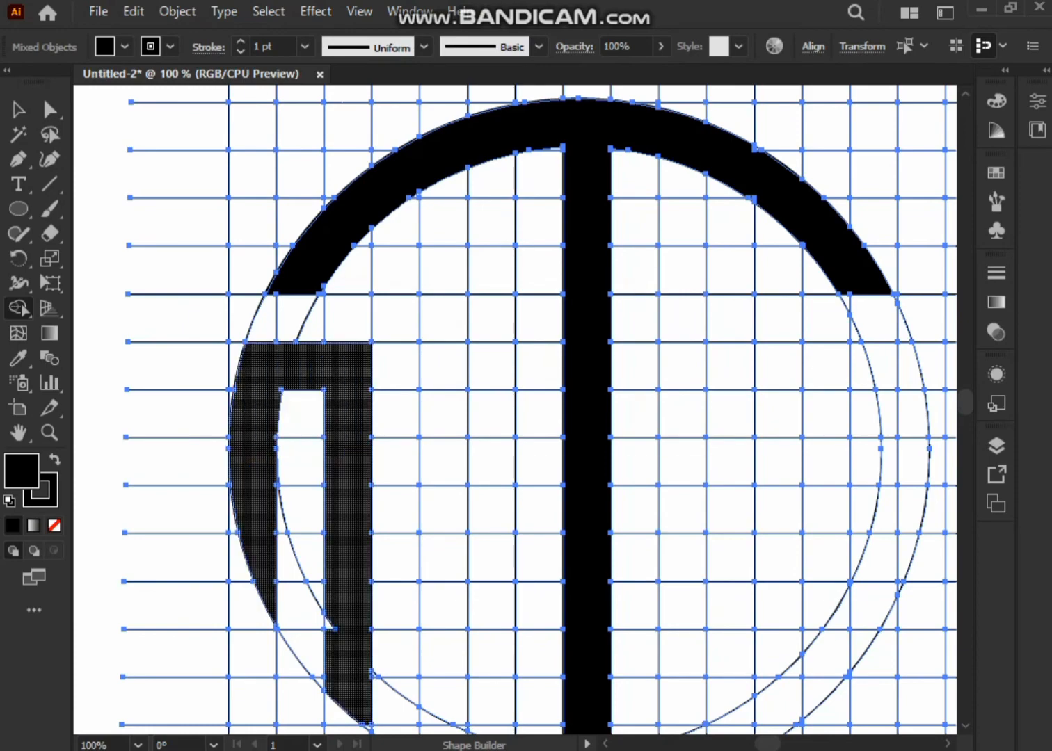
Extend the left letter's top bar and merge a third vertical leg down toward the ring, forming a black M.
mouse_move(352, 367)
mouse_down()
mouse_move(446, 367)
mouse_move(442, 654)
mouse_up()
scroll(442, 647, down, 3)
scroll(449, 487, down, 2)
drag(451, 439, 452, 503)
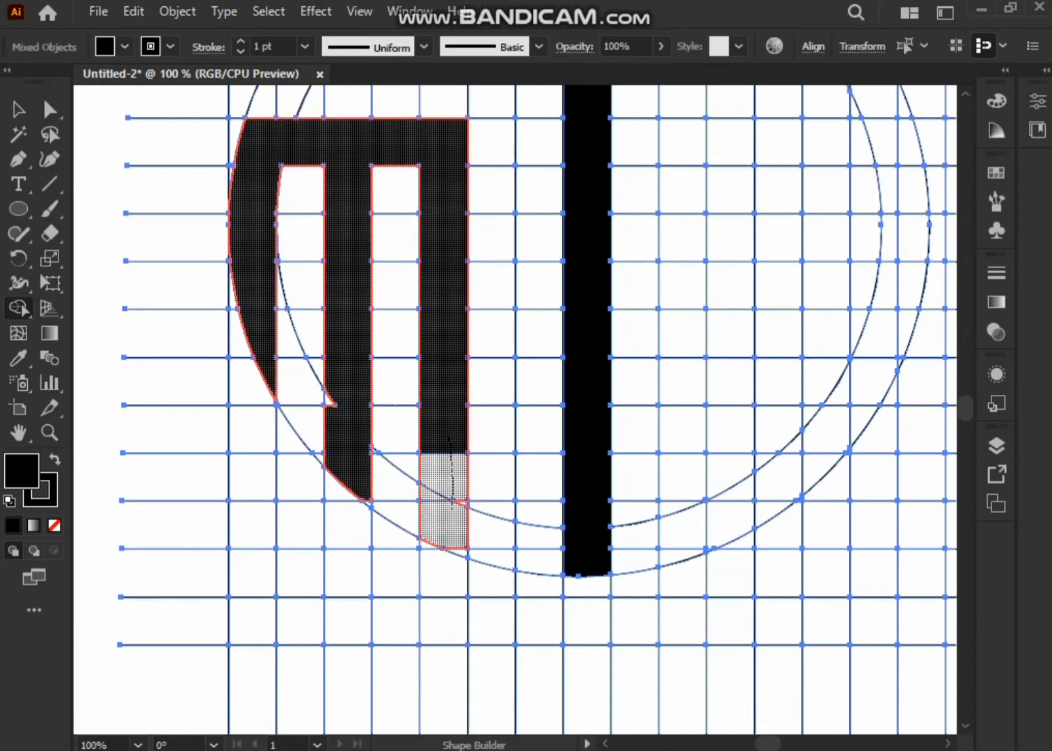
Merge the leftover slivers into the M's legs, filling the small triangle on the middle leg and the gaps at the curved ends.
drag(460, 549, 461, 553)
scroll(460, 497, up, 4)
drag(455, 490, 482, 523)
drag(403, 452, 728, 548)
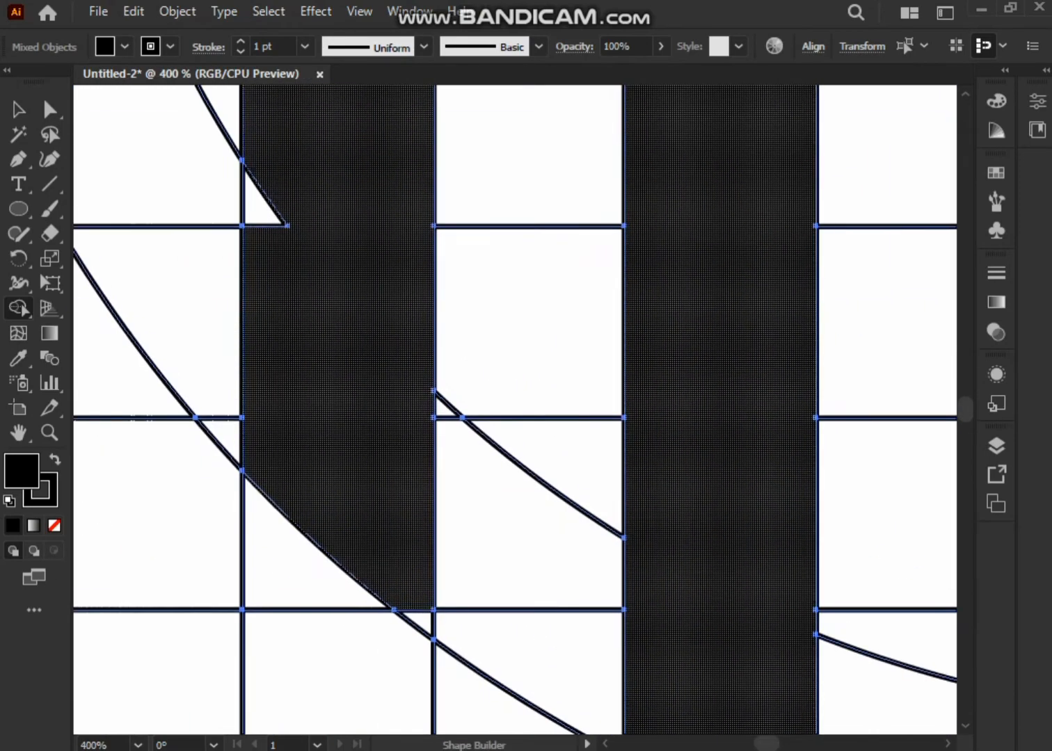
drag(299, 202, 254, 210)
drag(412, 584, 421, 621)
scroll(374, 392, down, 5)
scroll(388, 197, up, 4)
scroll(582, 227, down, 1)
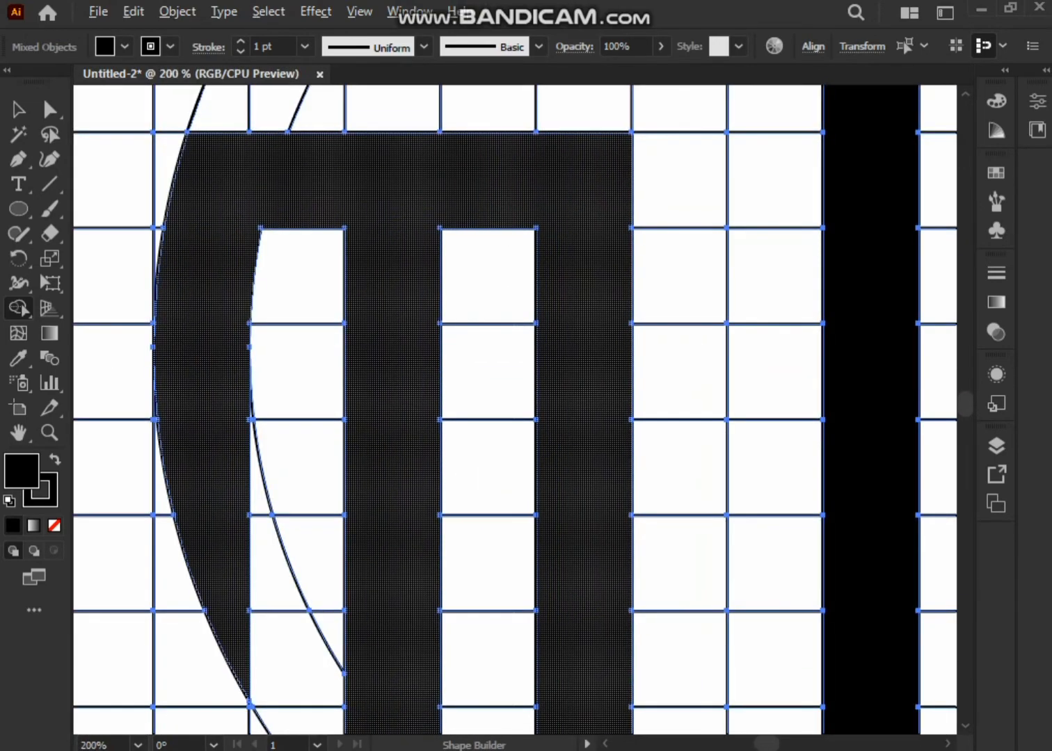
Right of the stem, merge two horizontal bars, a short connecting leg and the ring's lower side band into one black S shape.
drag(668, 358, 770, 371)
scroll(329, 361, up, 1)
scroll(329, 361, down, 1)
drag(793, 475, 493, 339)
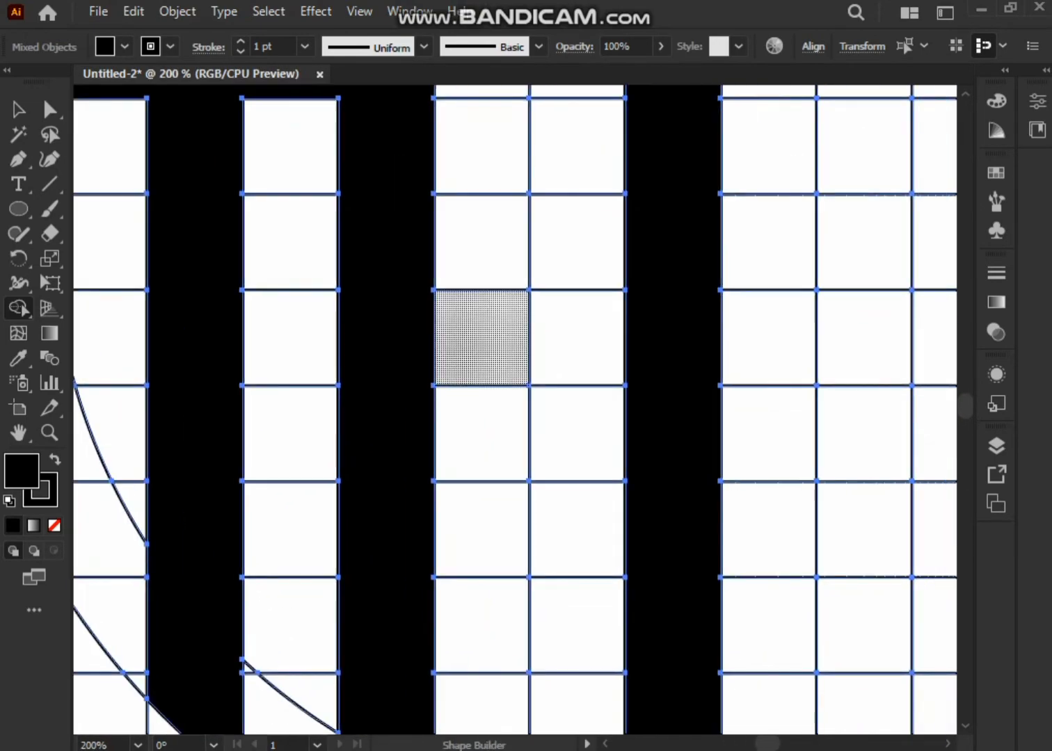
scroll(495, 338, down, 3)
drag(589, 371, 416, 384)
mouse_move(592, 257)
mouse_down()
mouse_move(480, 258)
mouse_move(481, 351)
mouse_move(596, 354)
mouse_up()
key(ctrl+z)
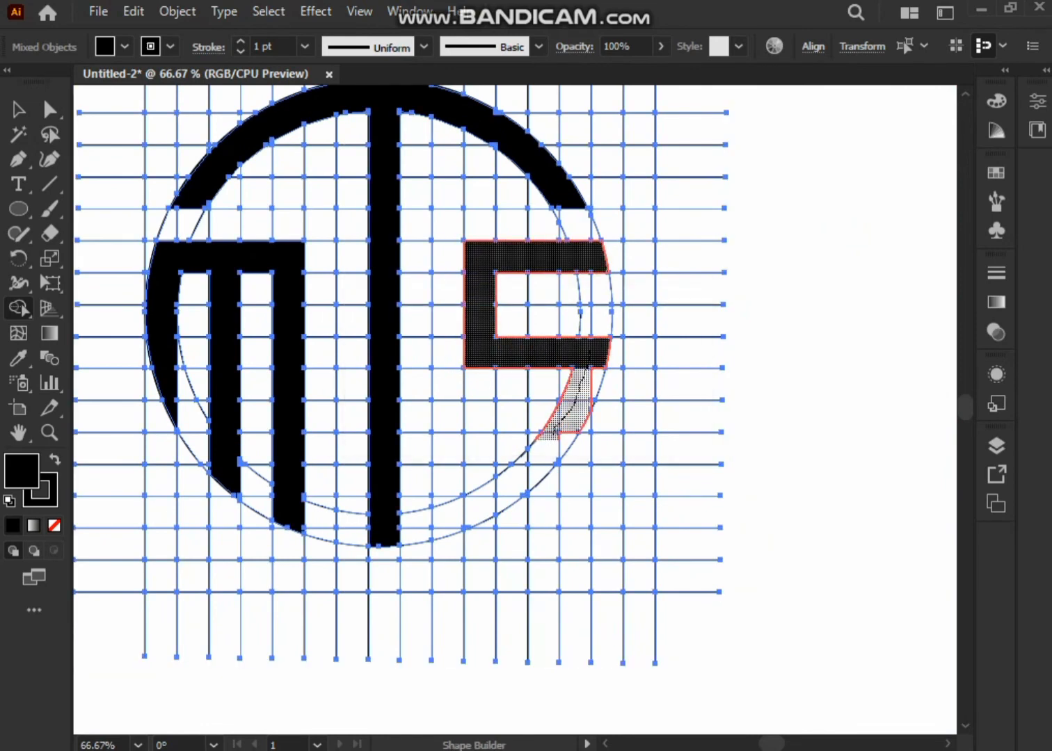
drag(484, 503, 485, 502)
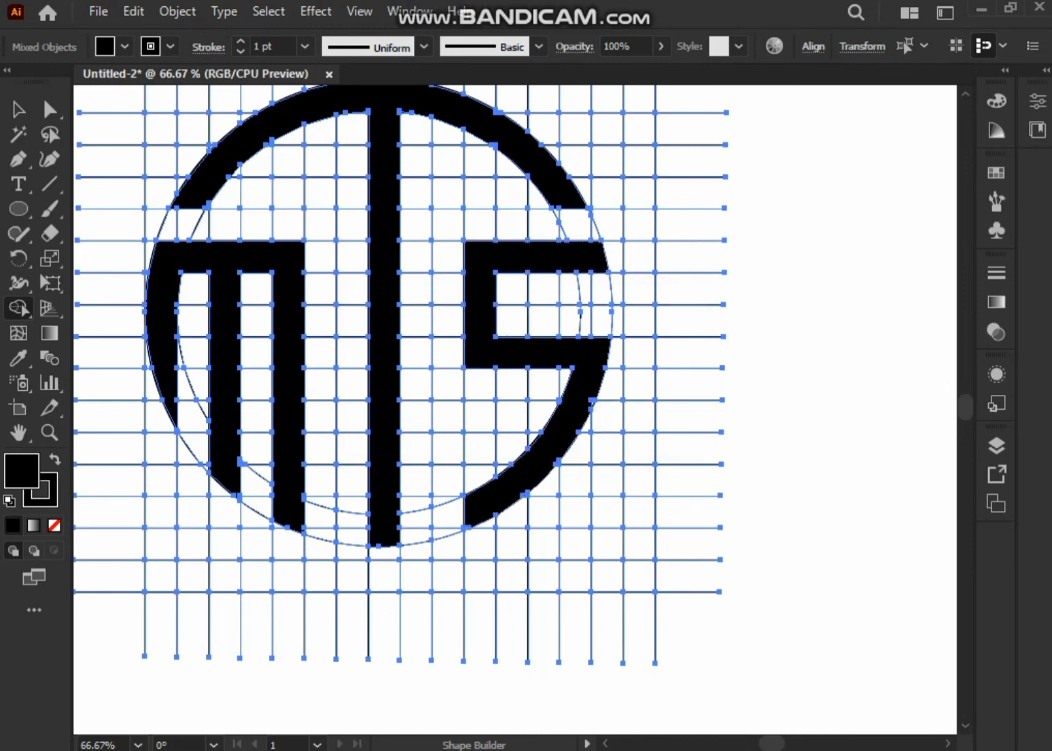
Merge a short vertical column onto the lower end of the S as an upward hook and check its edges for slivers.
scroll(495, 480, up, 2)
drag(452, 394, 458, 526)
scroll(460, 522, up, 1)
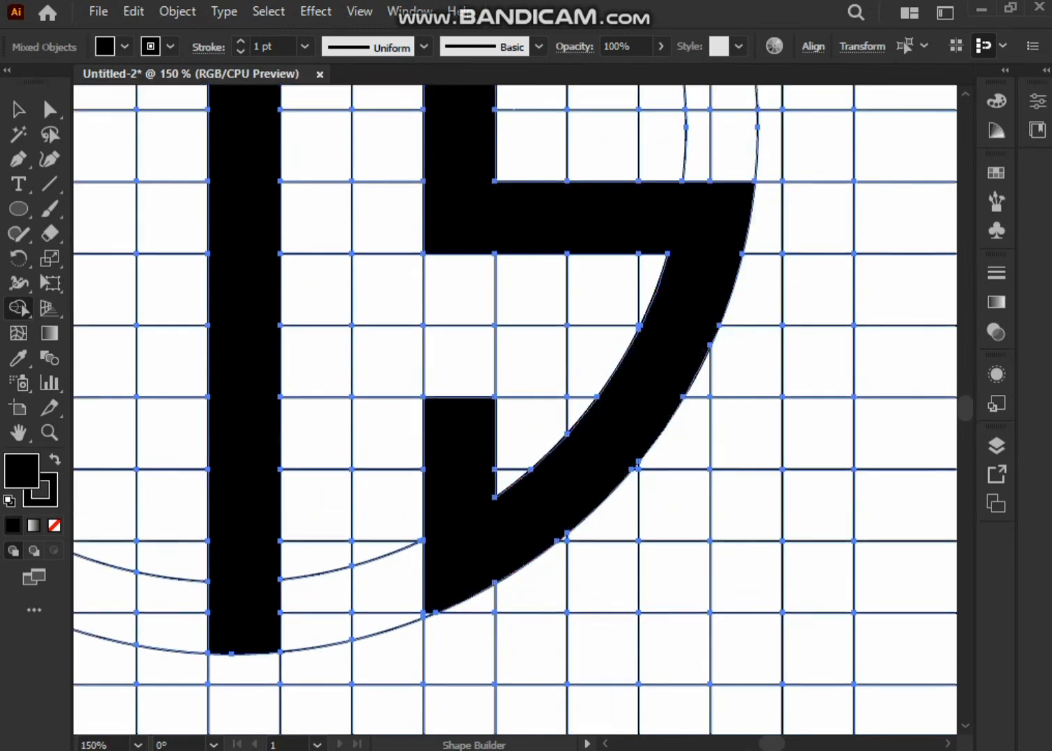
key(super)
key(super)
scroll(449, 611, up, 3)
scroll(775, 313, up, 3)
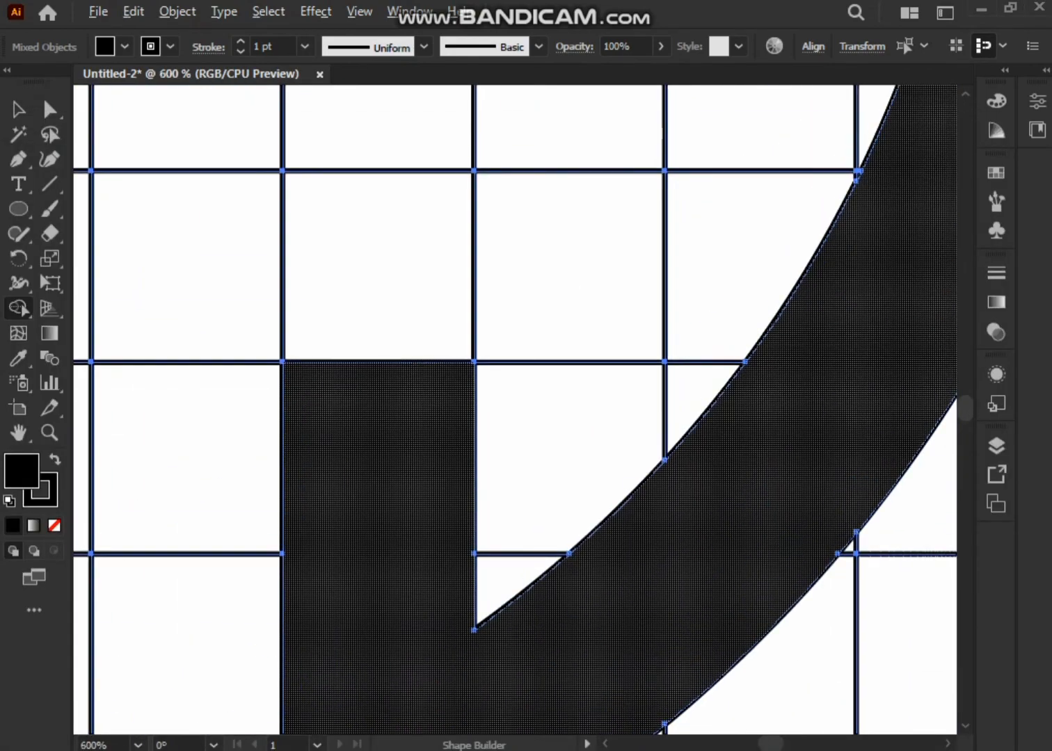
scroll(616, 427, down, 6)
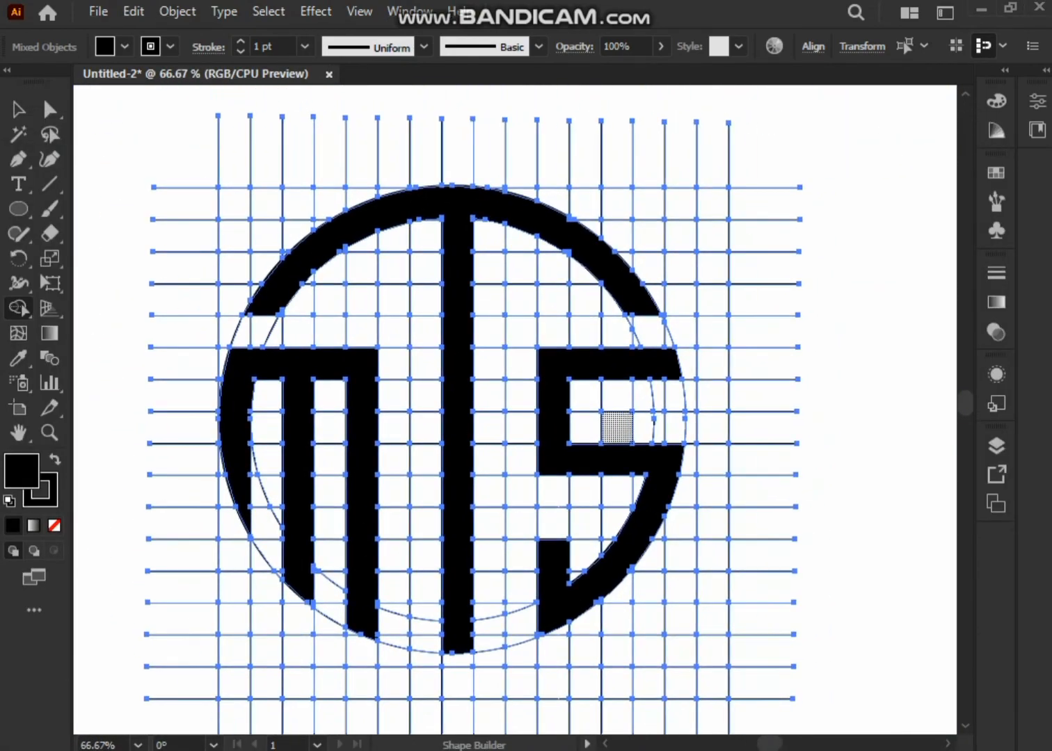
Deselect everything, then select the group holding the merged logo shapes and ungroup it.
scroll(642, 392, up, 4)
scroll(709, 326, down, 4)
drag(533, 223, 429, 225)
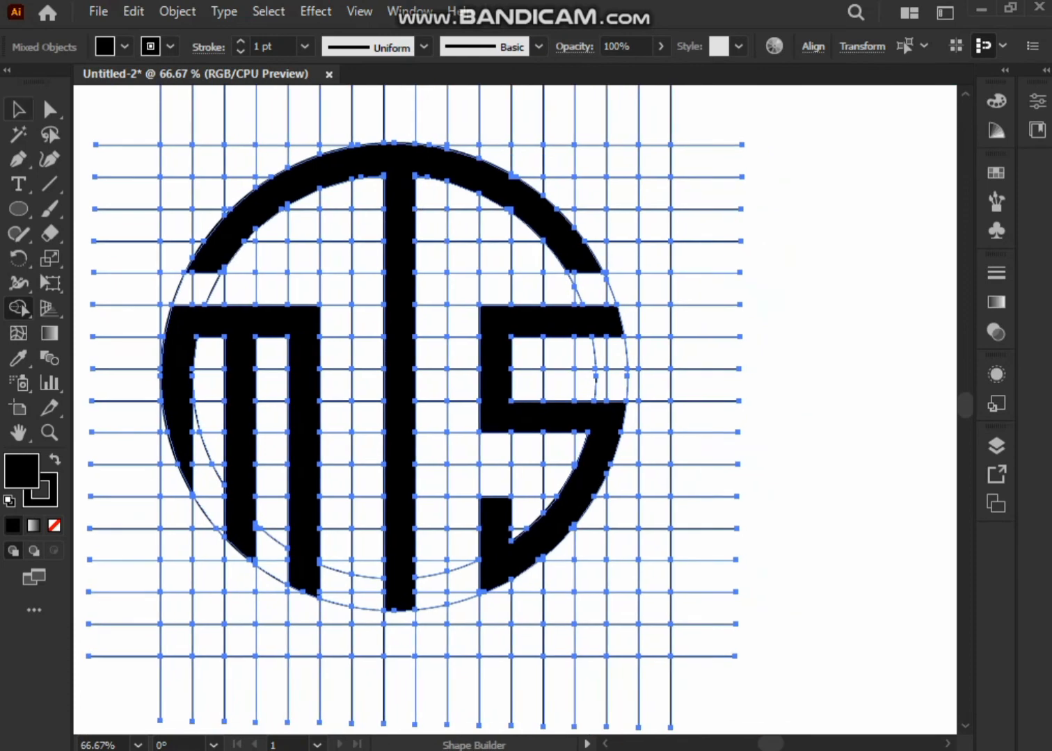
click(19, 109)
click(793, 327)
click(542, 417)
right_click(291, 238)
click(351, 410)
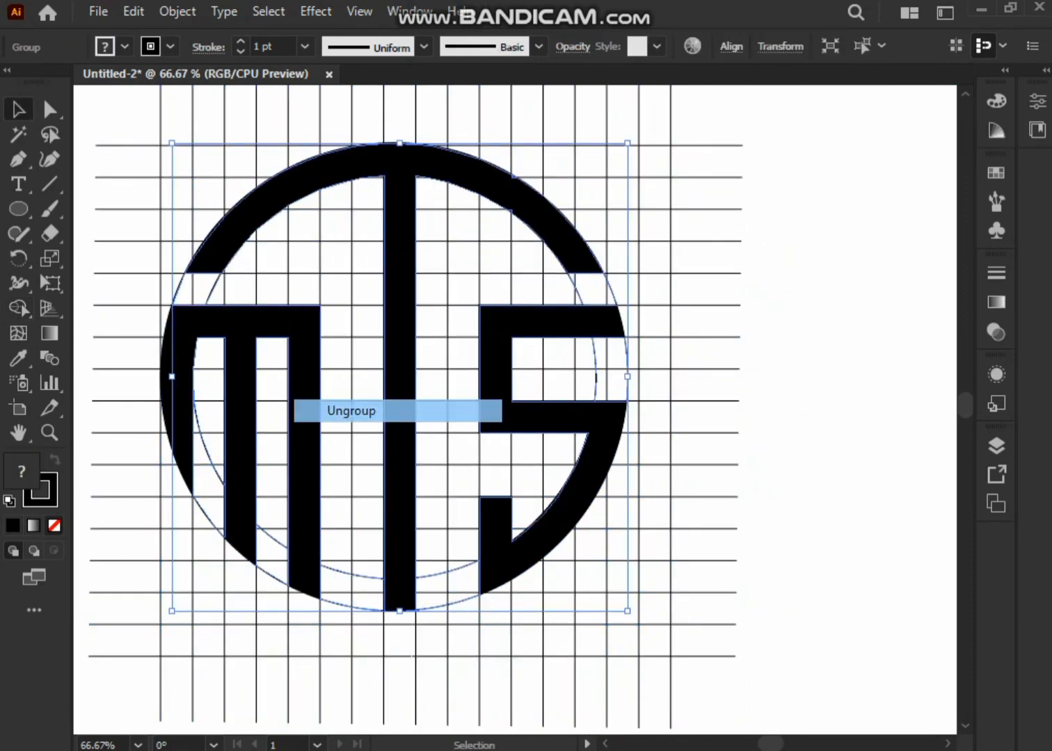
Select the black T, S and M shapes together and cut them out of the construction lines.
click(793, 327)
click(401, 278)
shift+click(496, 375)
shift+click(304, 390)
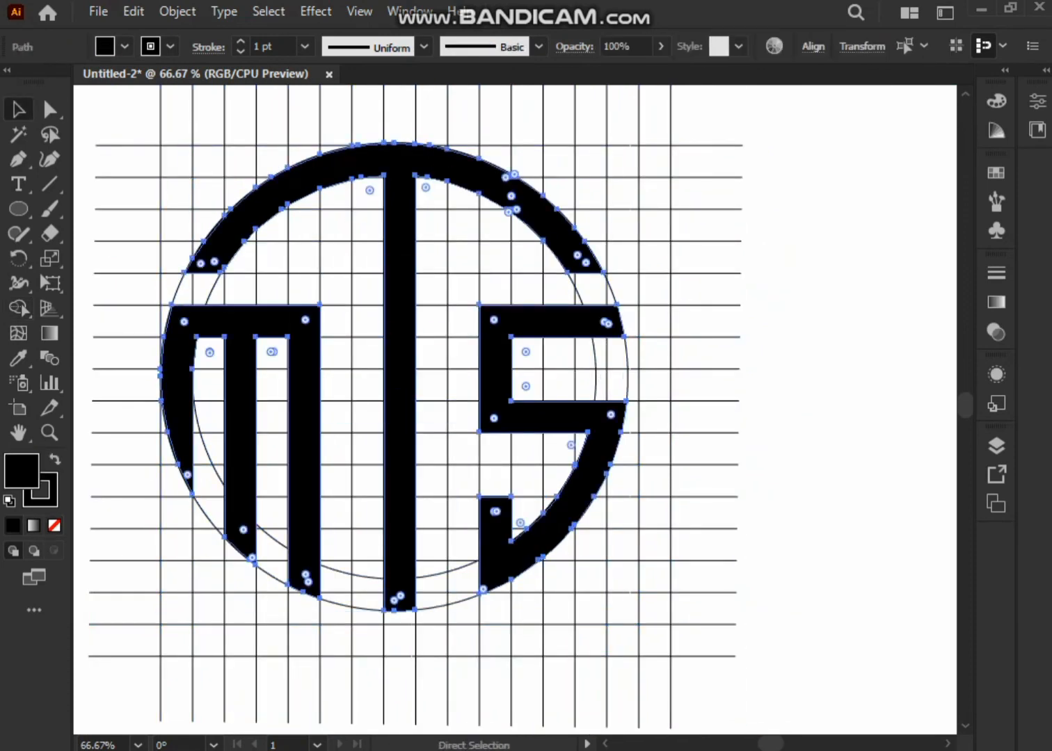
key(ctrl+x)
Select all remaining circle and grid lines on the artboard and delete them.
scroll(287, 203, down, 2)
drag(169, 129, 591, 512)
key(Delete)
drag(557, 445, 546, 512)
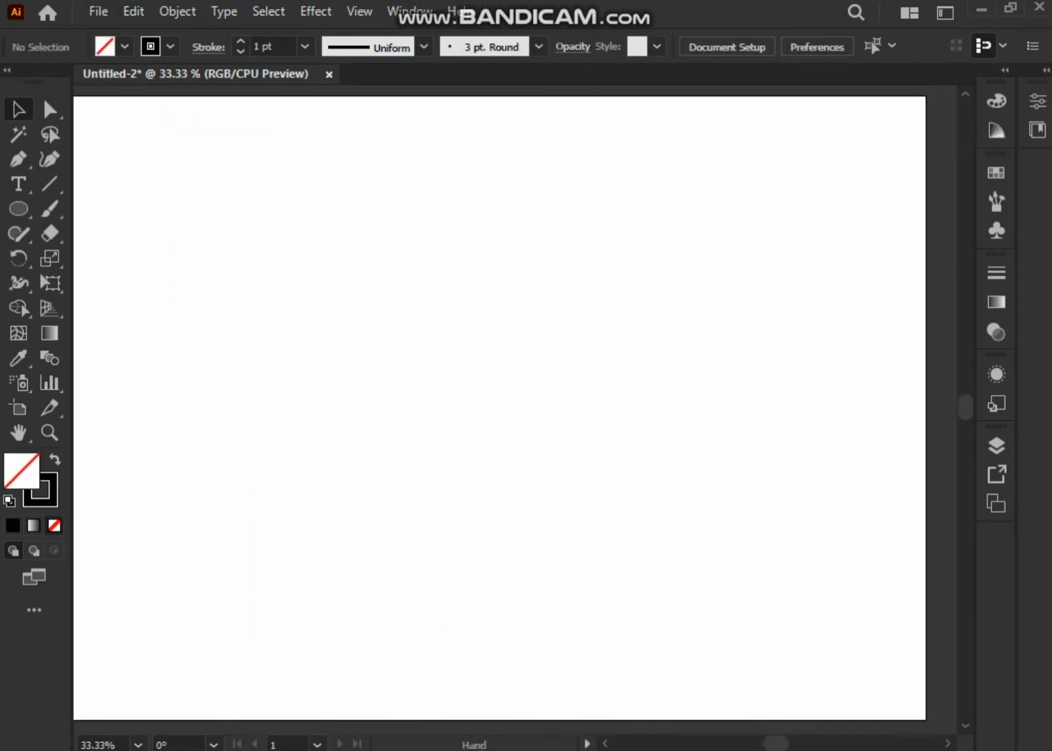